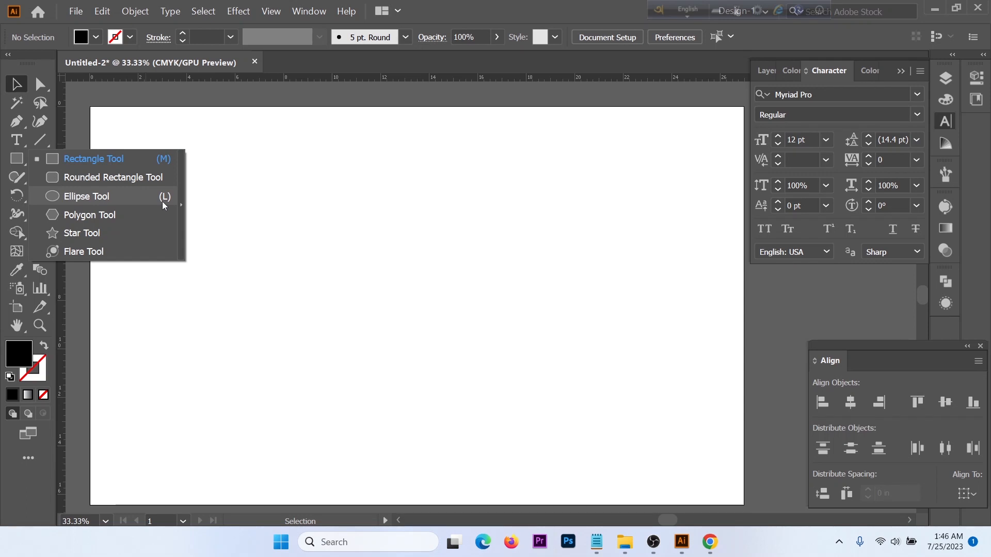
# - Draw a wide black rectangle about 13.36 in by 3.11 in across the upper part of the artboard
pyautogui.click(100, 158)
pyautogui.moveTo(191, 153); pyautogui.dragTo(514, 227)
pyautogui.press('v')
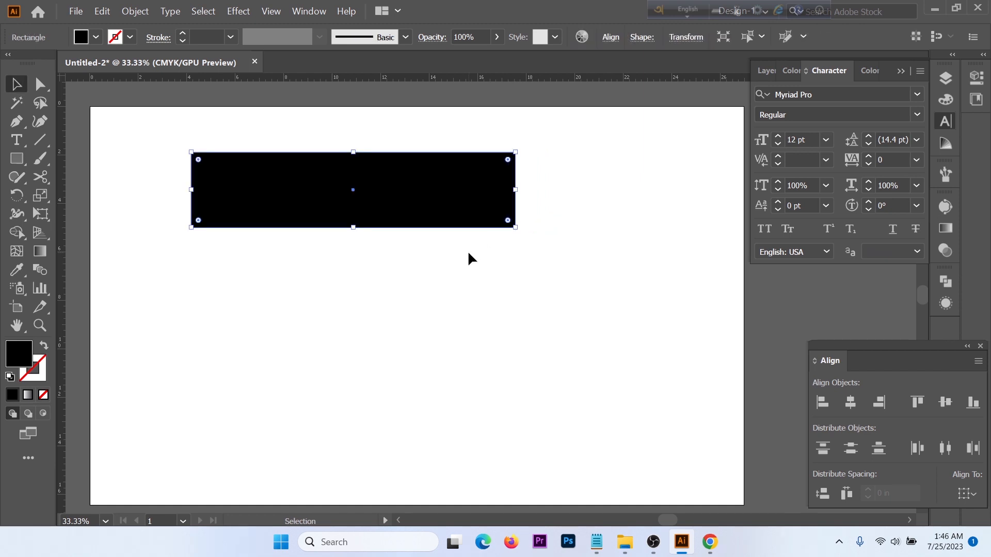
pyautogui.click(411, 268)
# - Draw two black squares side by side below the wide rectangle with the Rectangle tool, the second one outward from its centre
pyautogui.click(16, 158)
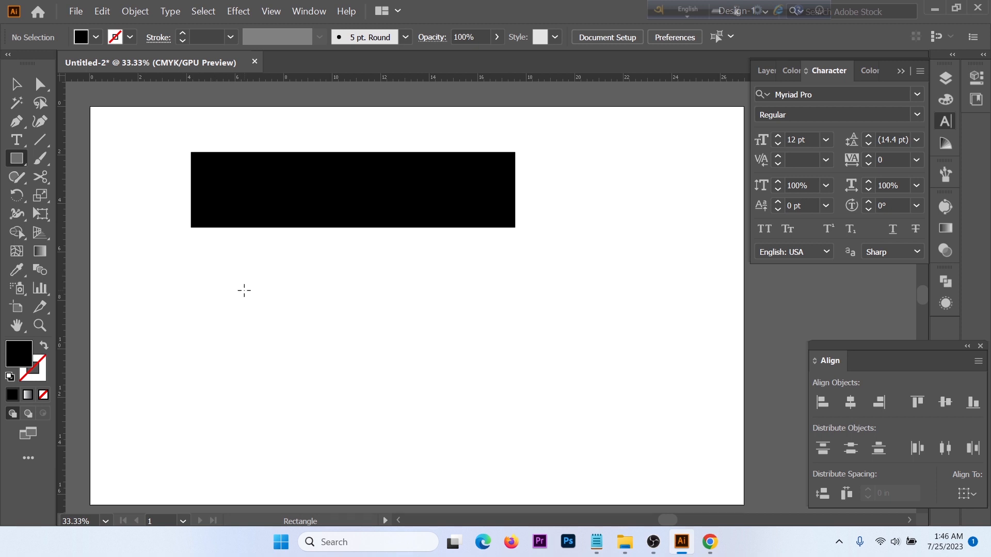
pyautogui.rightClick(19, 160)
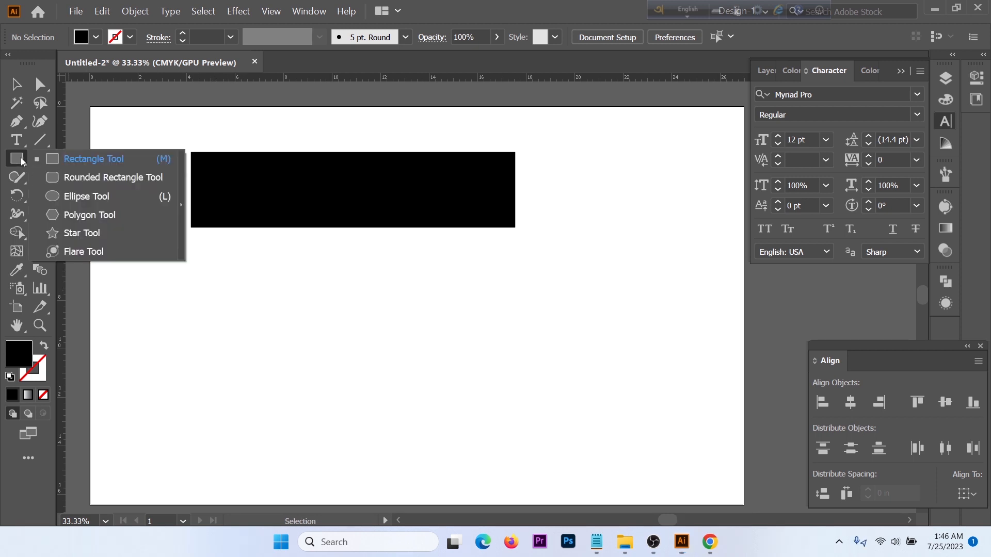
pyautogui.click(102, 161)
pyautogui.moveTo(223, 285)
pyautogui.mouseDown()
pyautogui.moveTo(406, 400)
pyautogui.moveTo(347, 375)
pyautogui.moveTo(355, 401)
pyautogui.mouseUp()
pyautogui.scroll(-2, 351, 397)
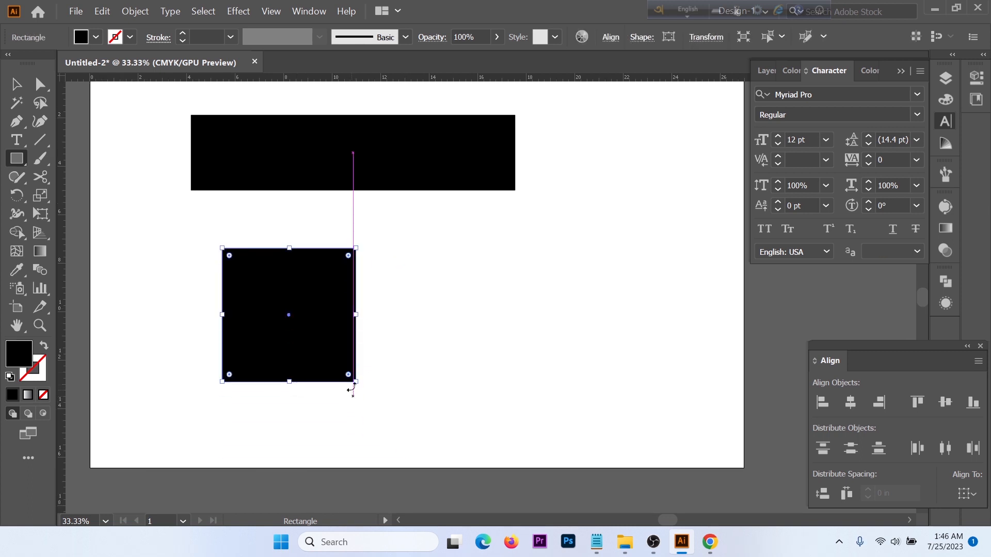
pyautogui.hscroll(1, 323, 365)
pyautogui.moveTo(436, 304); pyautogui.dragTo(491, 343)
pyautogui.press('v')
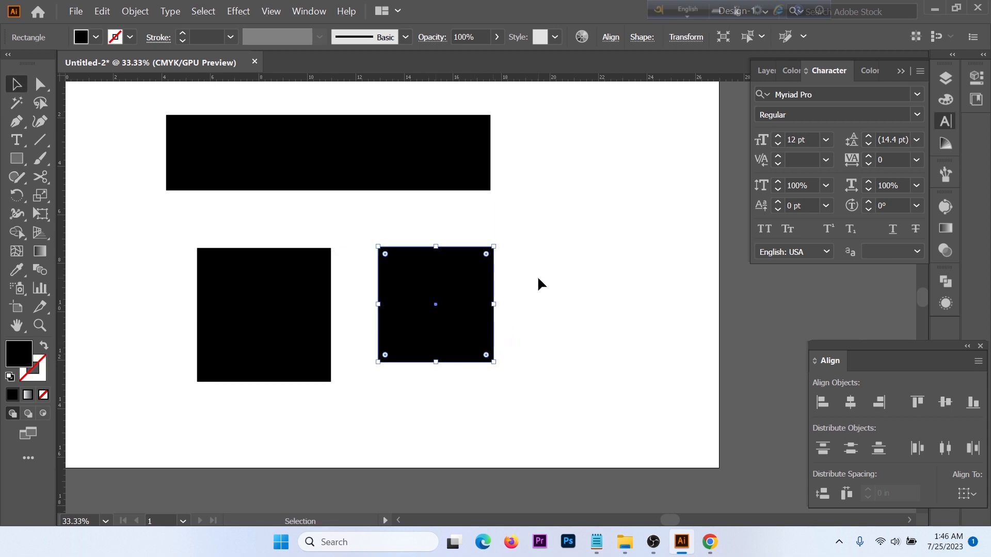
# - Delete both squares below the wide rectangle
pyautogui.moveTo(537, 283); pyautogui.dragTo(201, 369)
pyautogui.press('Delete')
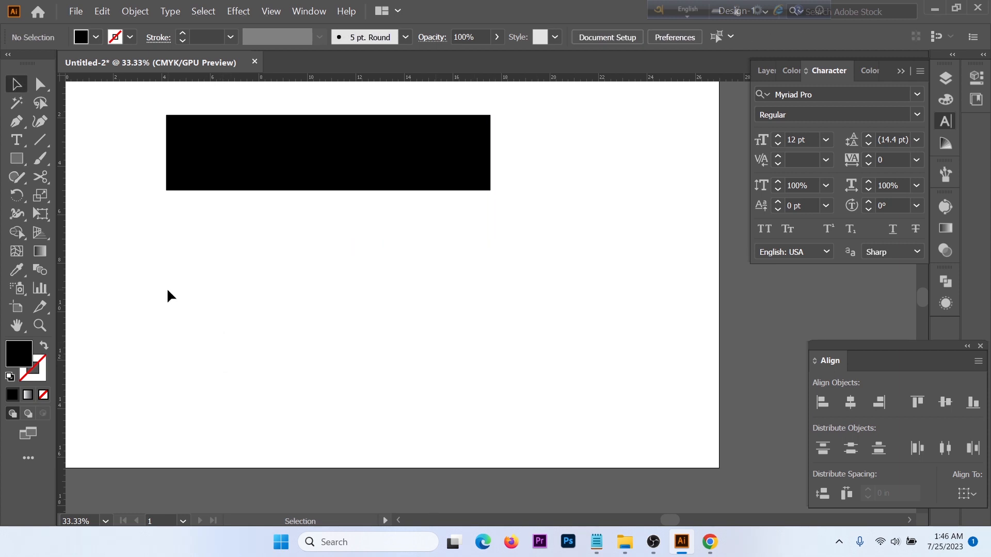
pyautogui.scroll(3, 196, 310)
pyautogui.hscroll(-1, 405, 342)
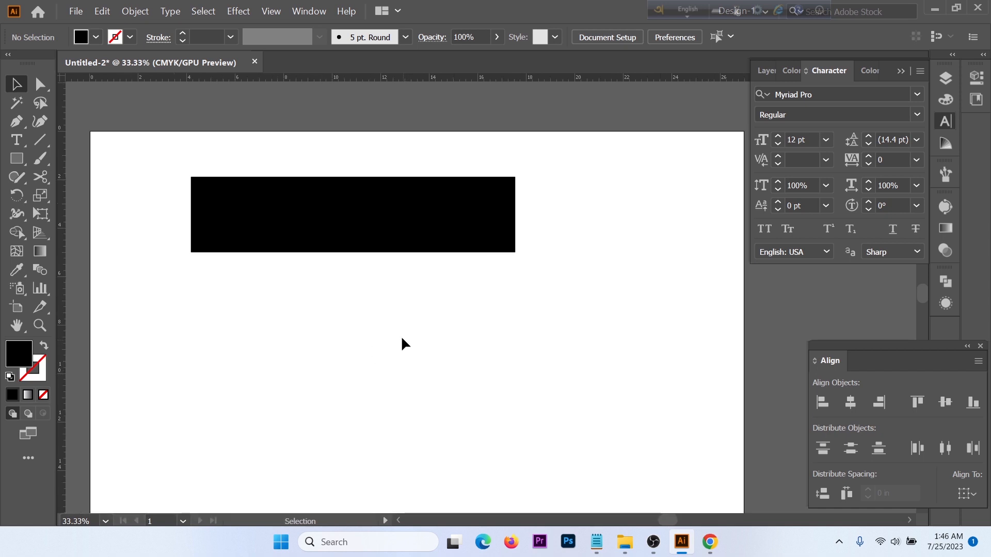
# - Select the wide rectangle and show its extended transform properties with the corner radius settings
pyautogui.moveTo(354, 146); pyautogui.dragTo(488, 266)
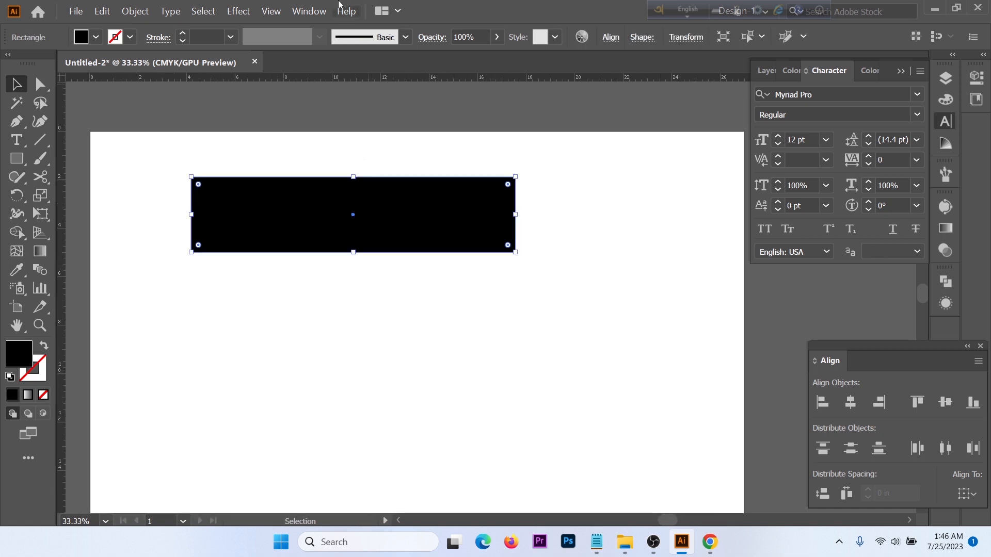
pyautogui.click(307, 13)
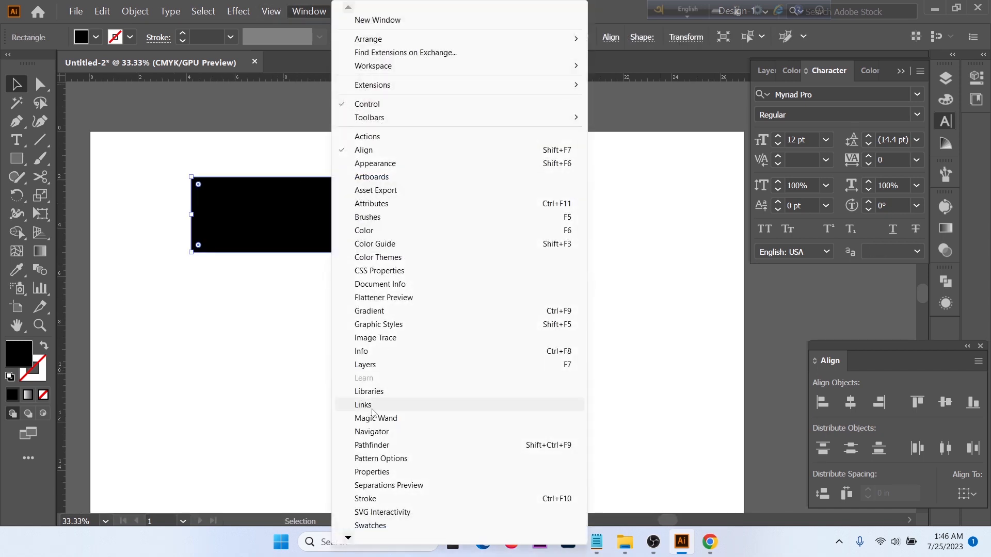
pyautogui.click(397, 473)
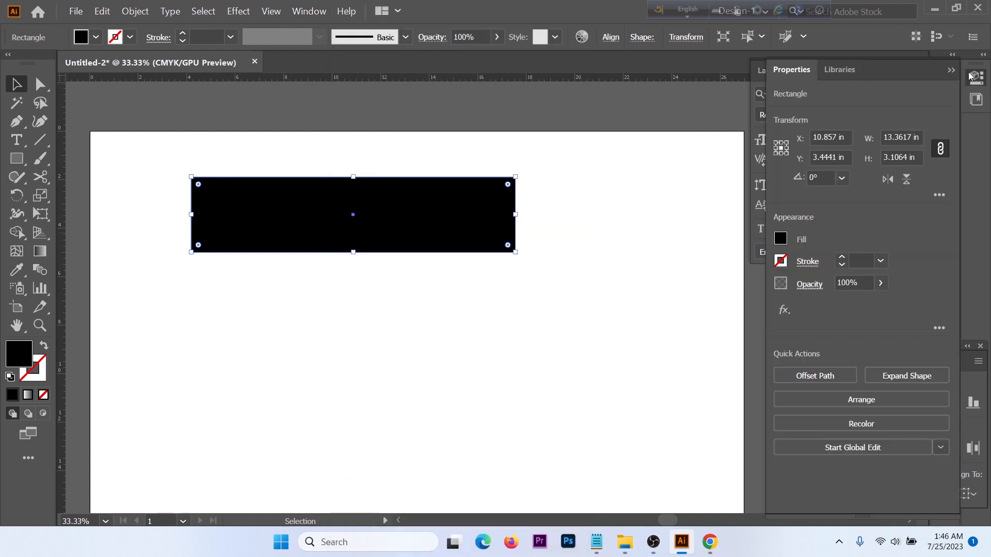
pyautogui.moveTo(560, 158); pyautogui.dragTo(366, 344)
pyautogui.moveTo(614, 149); pyautogui.dragTo(415, 343)
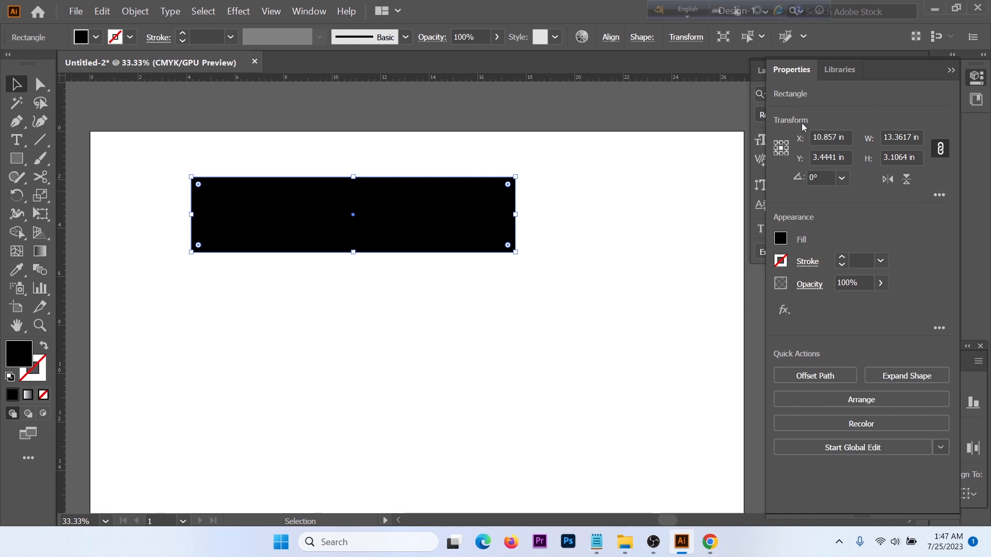
pyautogui.click(939, 195)
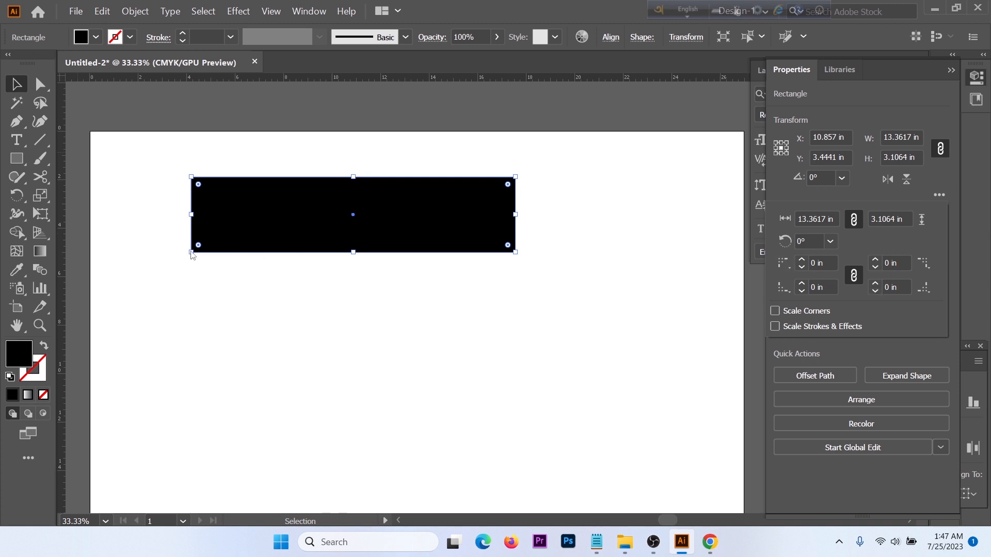
# - Try linked corner radii such as 0.75 in and 0.5 in on the rectangle and reset all corners to 0 in
pyautogui.click(816, 262)
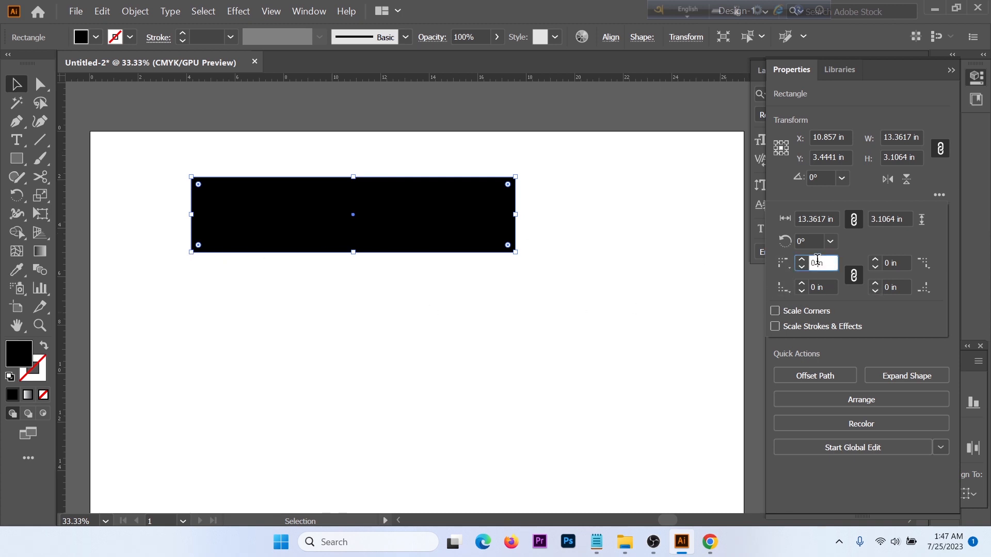
pyautogui.write('0.75')
pyautogui.press('Return')
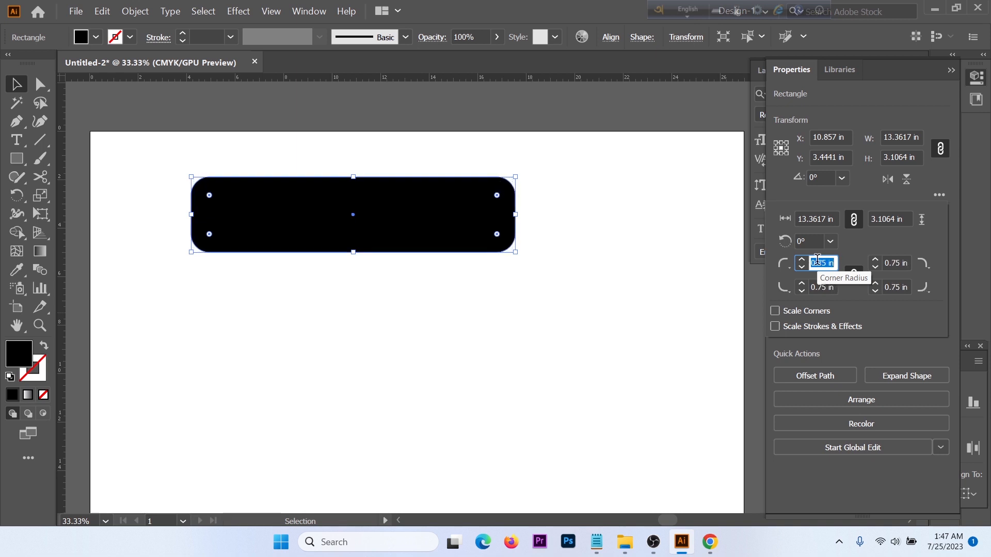
pyautogui.write('0.5')
pyautogui.press('Return')
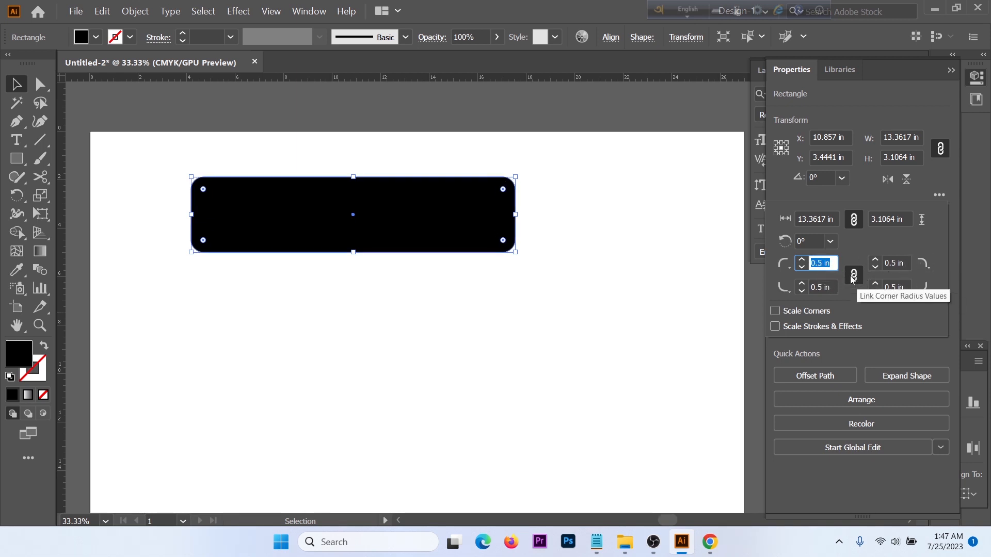
pyautogui.write('0.375')
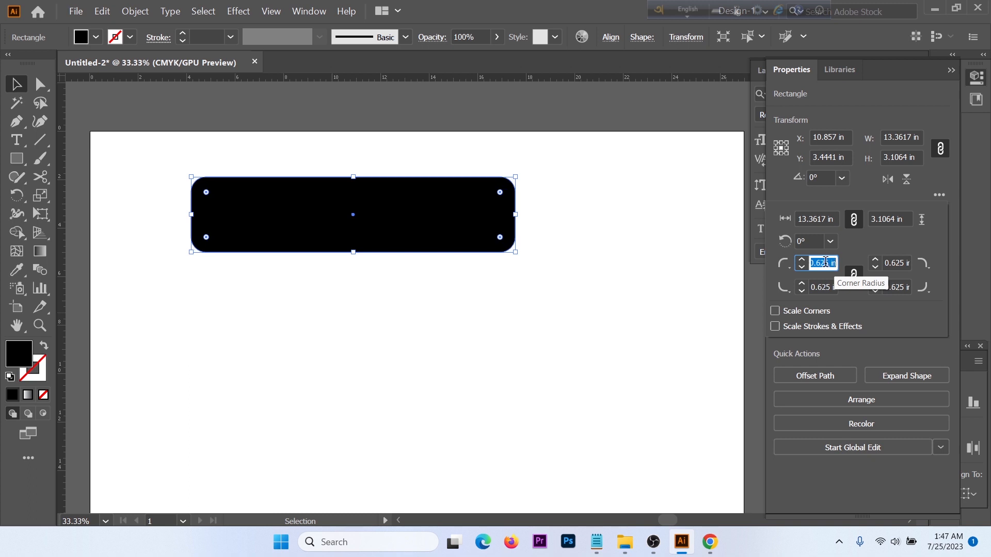
pyautogui.press('Return')
pyautogui.write('0')
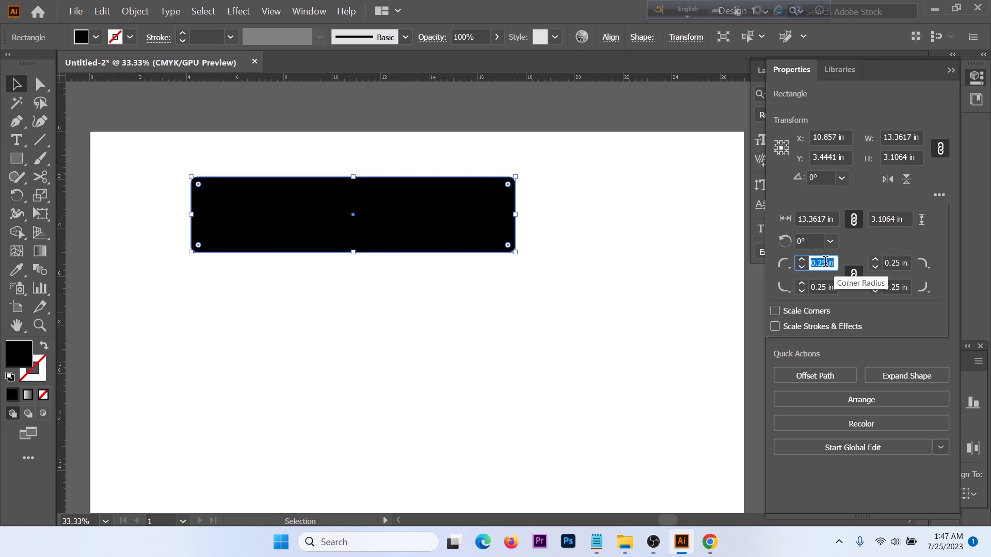
pyautogui.press('Return')
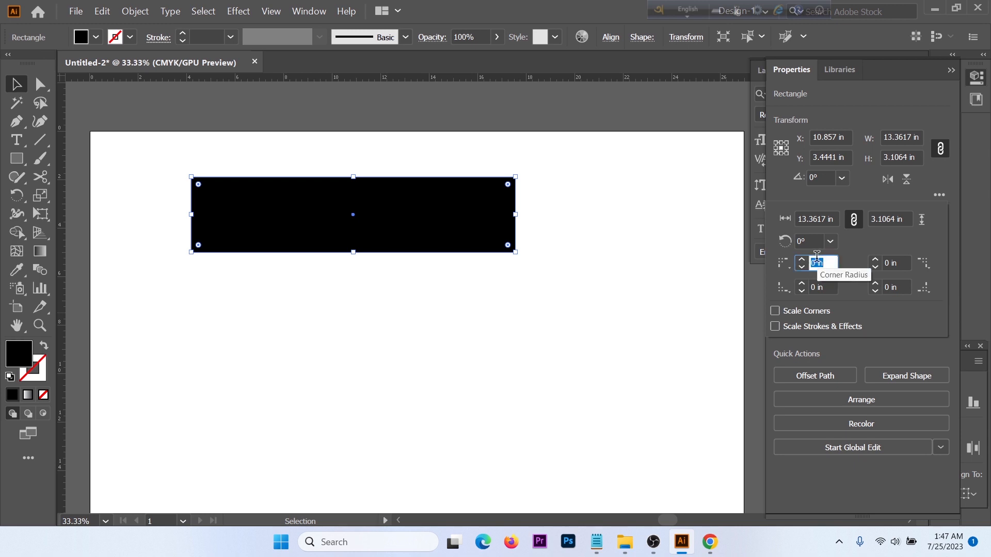
# - Try an independent radius of 1.625 in on the rectangle's upper-left corner and reset it to 0 in
pyautogui.scroll(14, 817, 261)
pyautogui.scroll(-3, 817, 262)
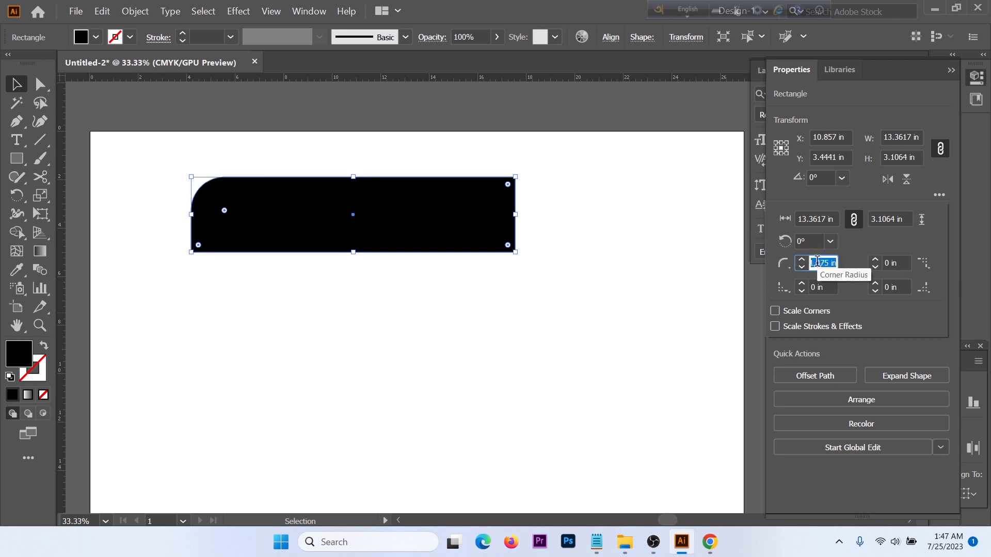
pyautogui.scroll(2, 817, 261)
pyautogui.click(898, 263)
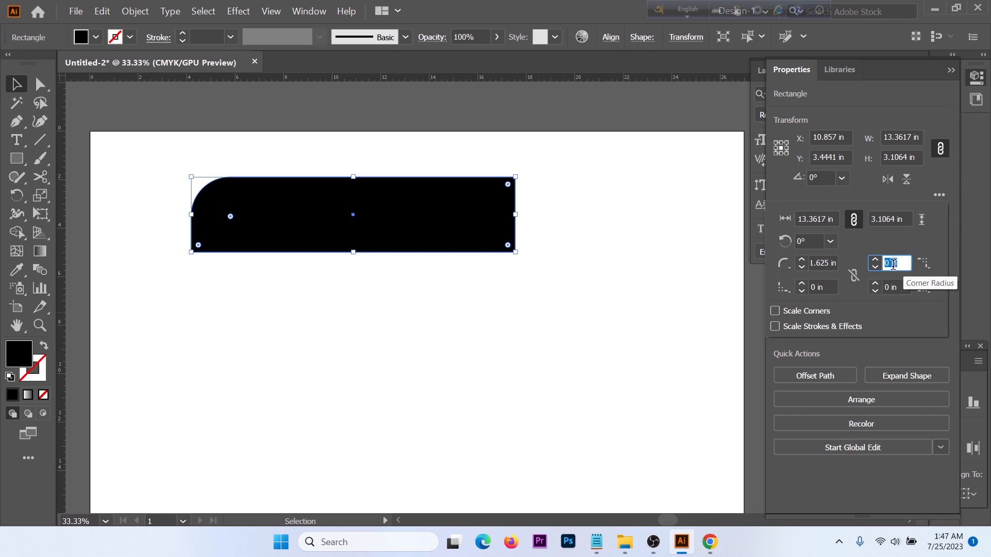
pyautogui.click(825, 263)
pyautogui.scroll(-13, 830, 263)
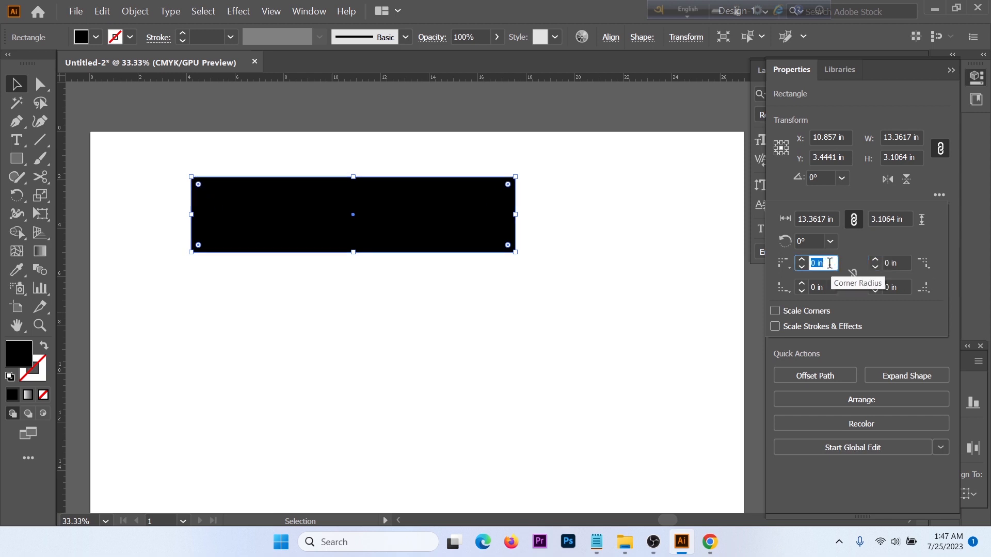
# - Link the corner radius values and round all four corners of the rectangle to 0.875 in
pyautogui.click(853, 275)
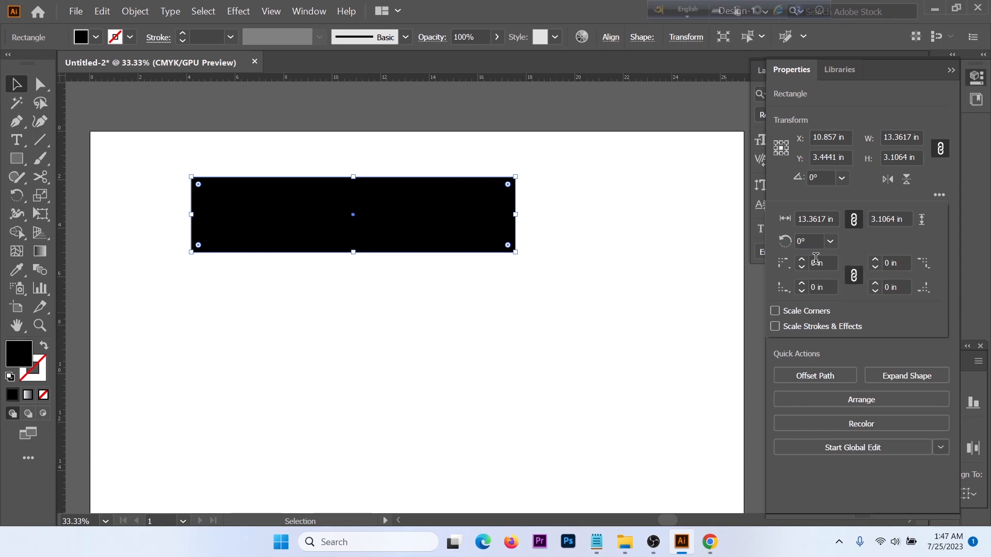
pyautogui.scroll(5, 824, 263)
pyautogui.scroll(-5, 824, 263)
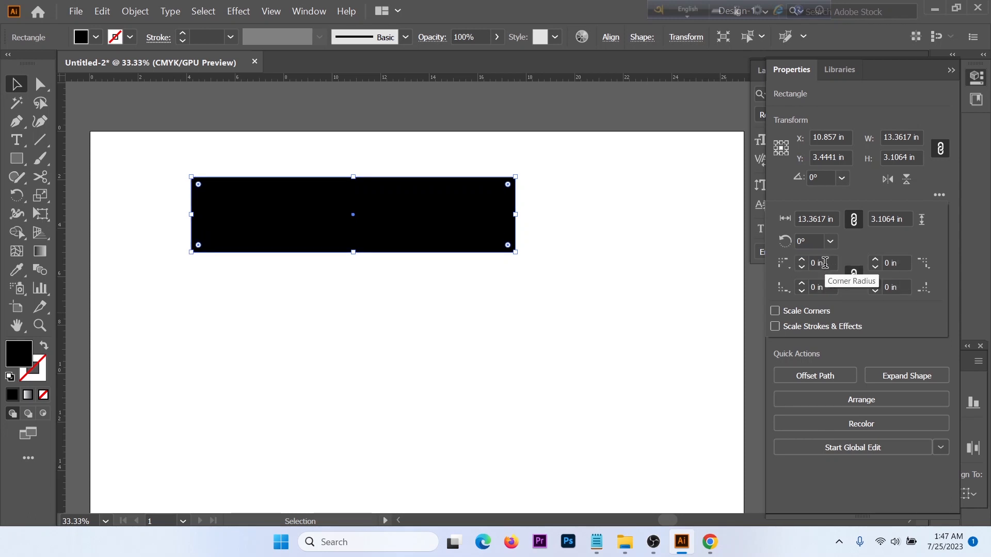
pyautogui.scroll(4, 824, 263)
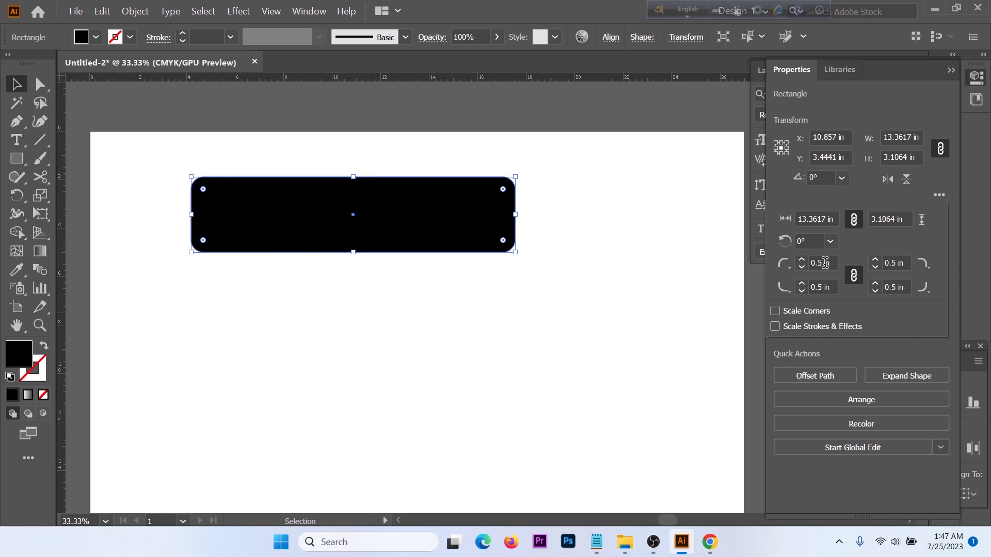
pyautogui.scroll(3, 824, 264)
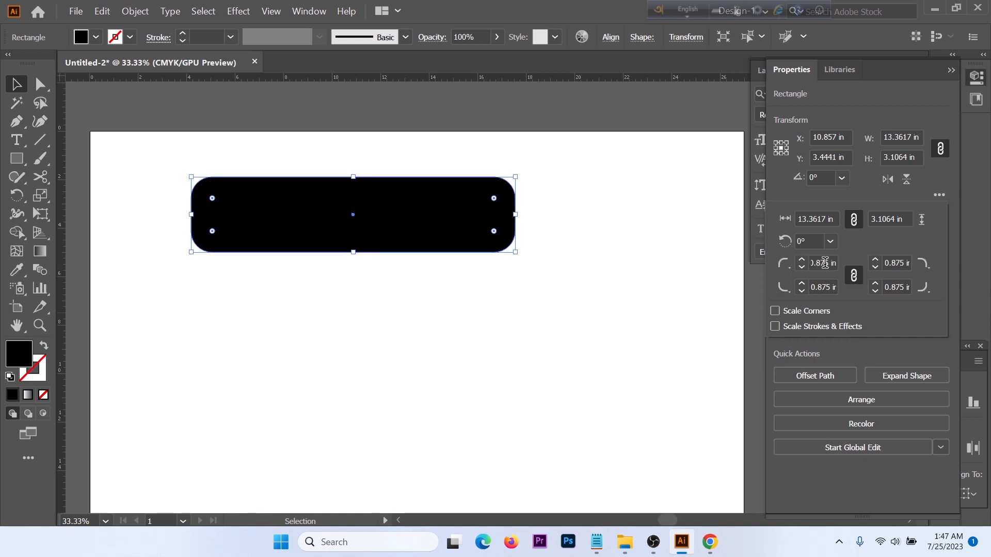
# - Change the corner type of the rectangle's upper-left and lower-left corners to Inverted Round
pyautogui.click(783, 264)
pyautogui.click(799, 287)
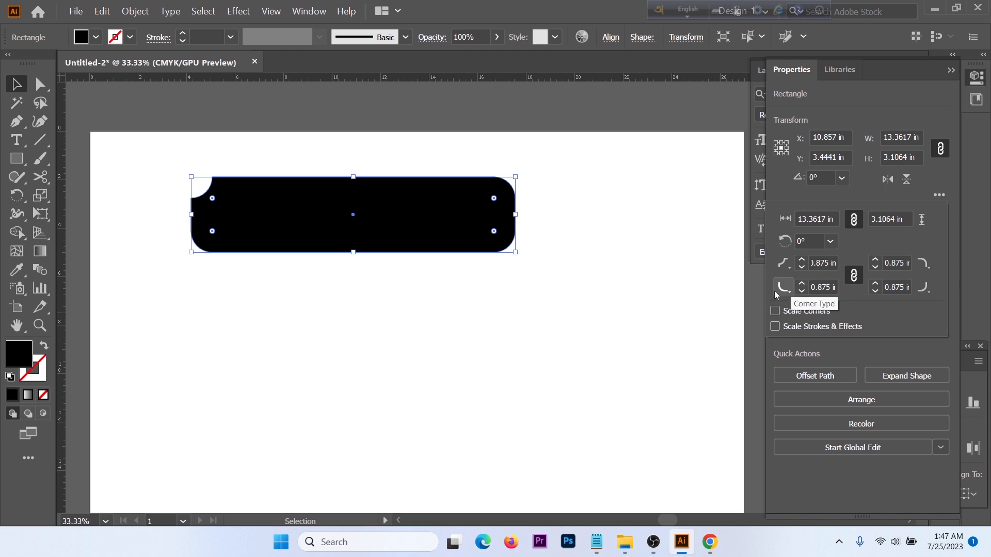
pyautogui.click(783, 287)
pyautogui.click(799, 307)
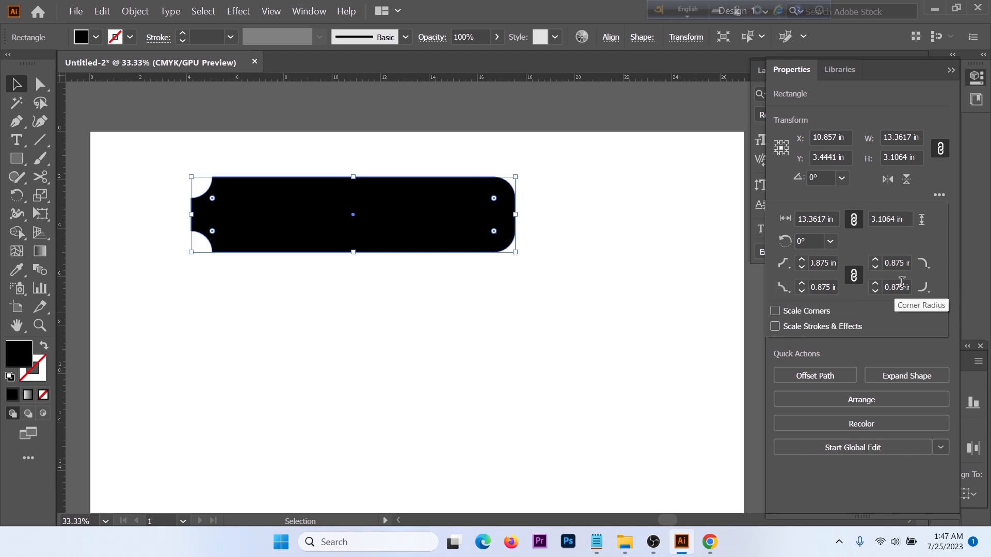
# - Try Chamfer on the rectangle's lower-right and upper-right corners and set both to Inverted Round
pyautogui.click(927, 292)
pyautogui.click(930, 305)
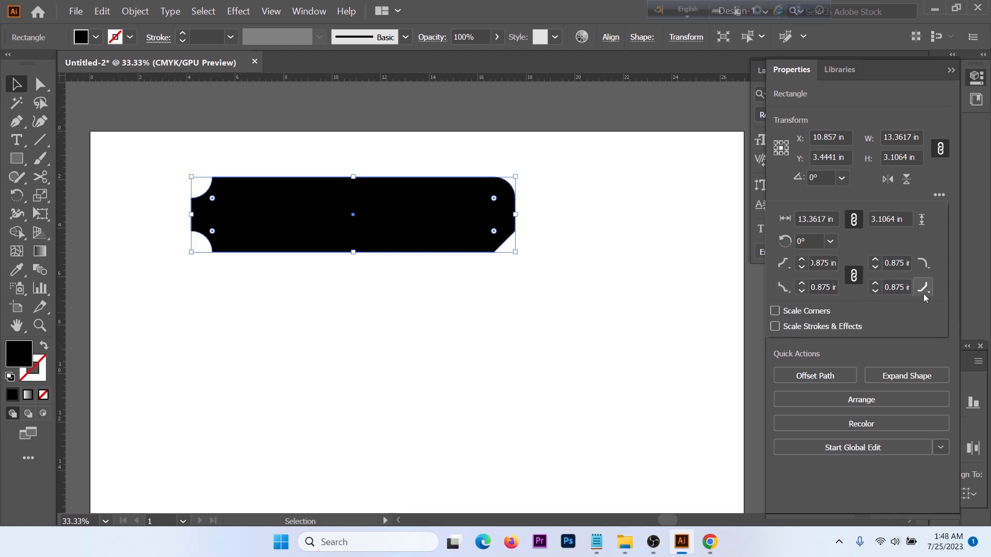
pyautogui.click(925, 292)
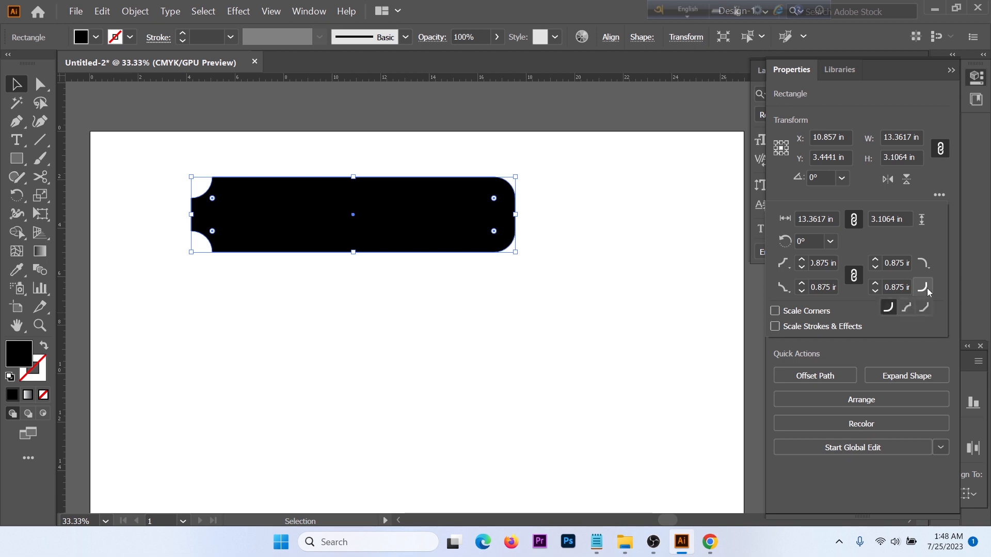
pyautogui.click(907, 308)
pyautogui.click(923, 263)
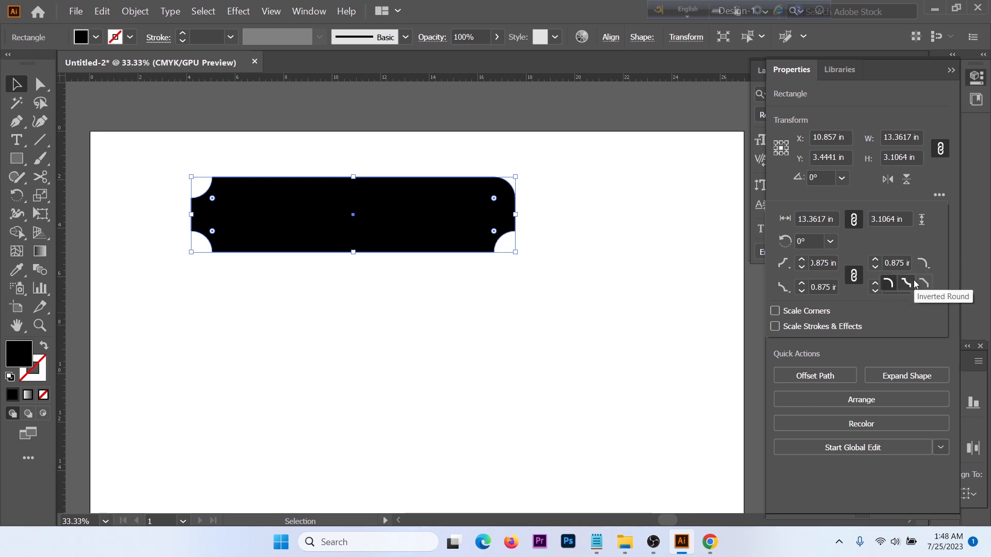
pyautogui.click(912, 281)
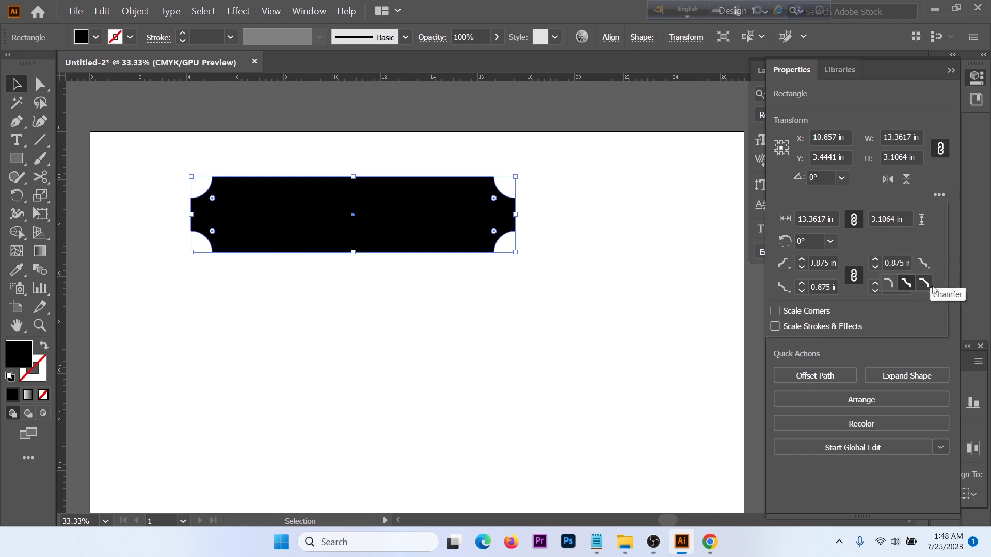
pyautogui.click(932, 289)
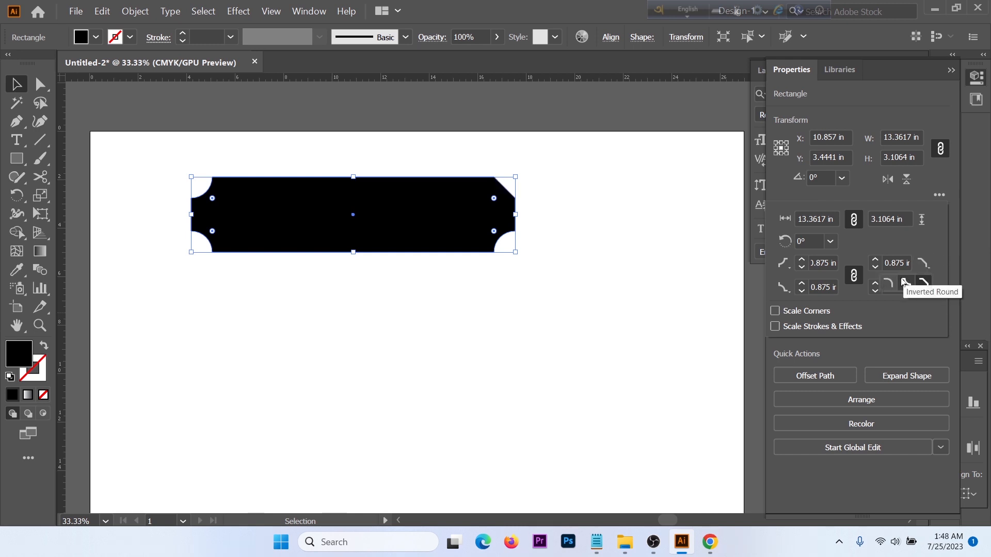
pyautogui.click(902, 282)
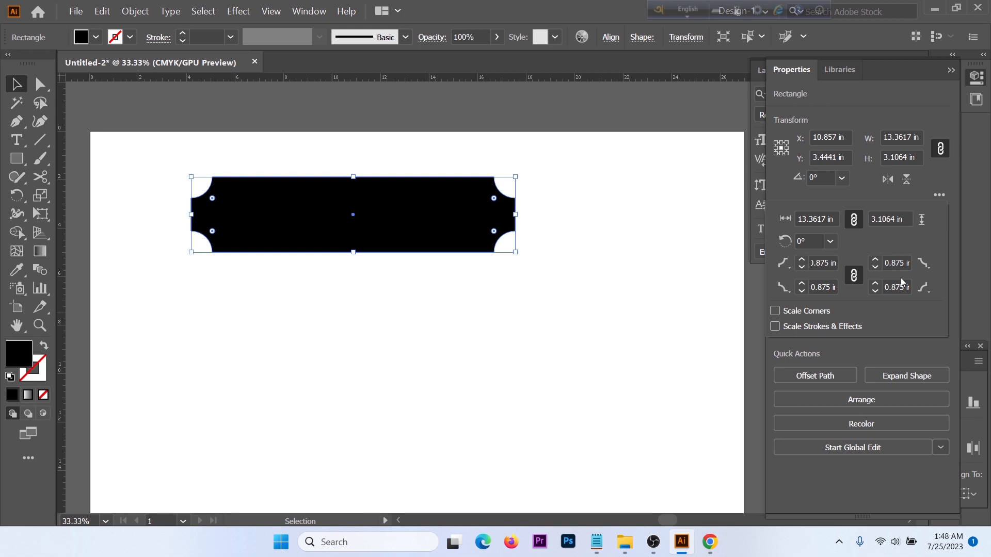
# - Swap the shape's fill and stroke to make it a black outline and set the stroke weight to 9 pt
pyautogui.click(513, 281)
pyautogui.hotkey('shift', 'x')
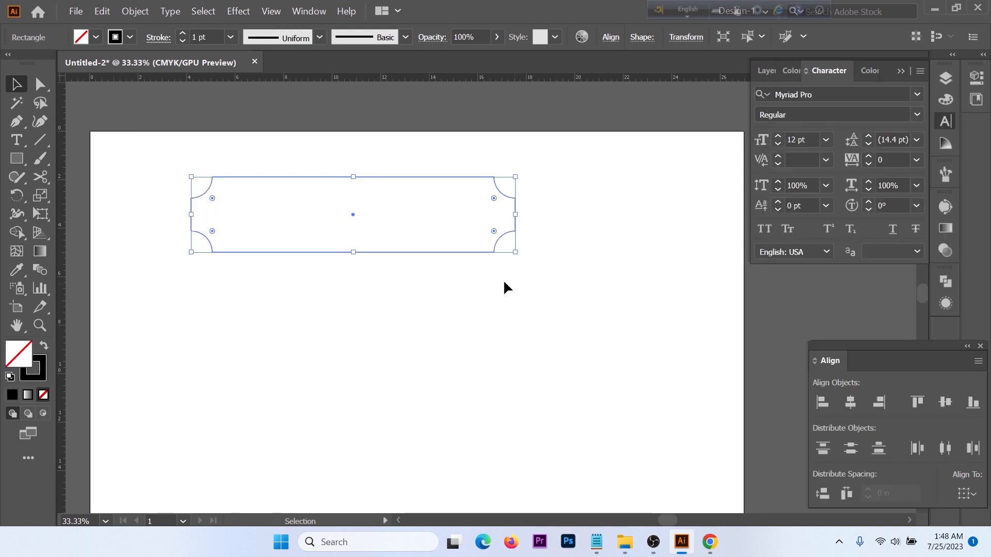
pyautogui.scroll(8, 205, 37)
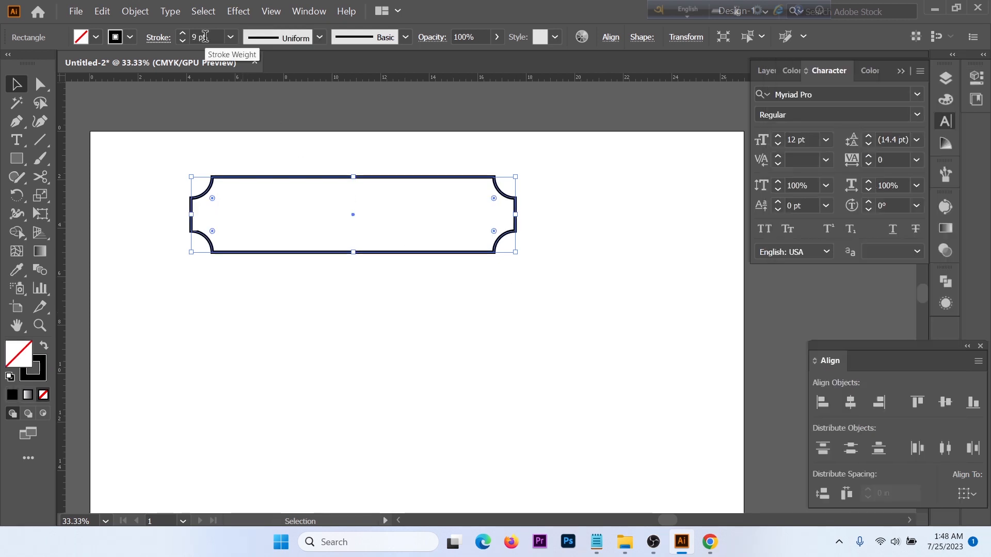
# - Reset the frame's stroke by swapping fill and stroke twice, and set the stroke weight to 21 pt
pyautogui.scroll(3, 205, 37)
pyautogui.hotkey('shift', 'x')
pyautogui.hotkey('shift', 'x')
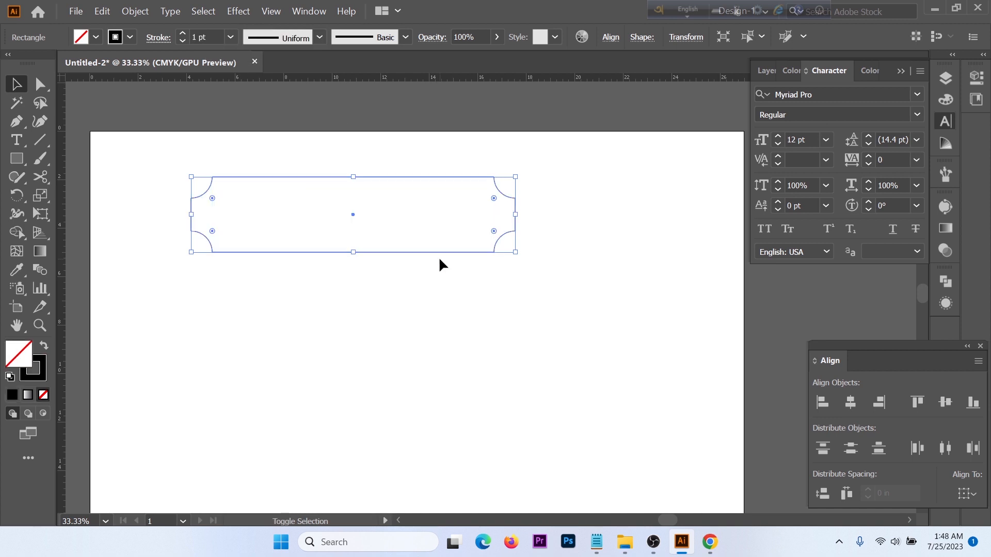
pyautogui.scroll(20, 213, 36)
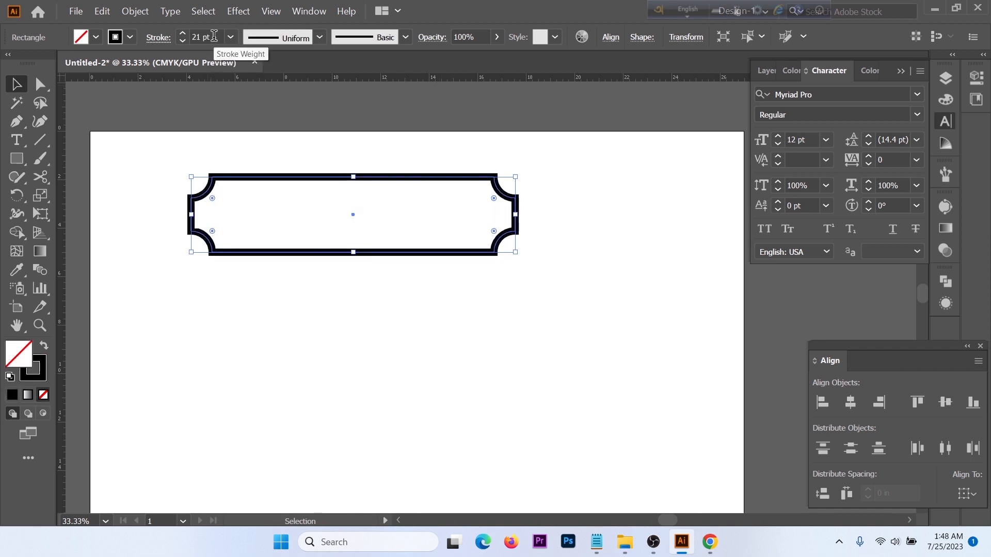
pyautogui.scroll(-4, 225, 41)
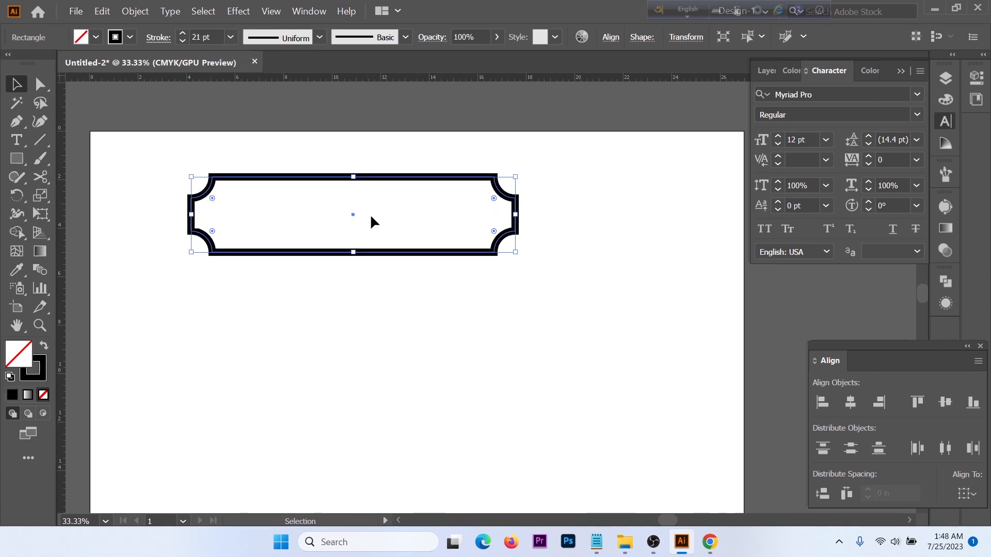
pyautogui.click(391, 309)
# - Draw a large rectangle around the decorative frame and give it a red fill with no stroke
pyautogui.click(26, 156)
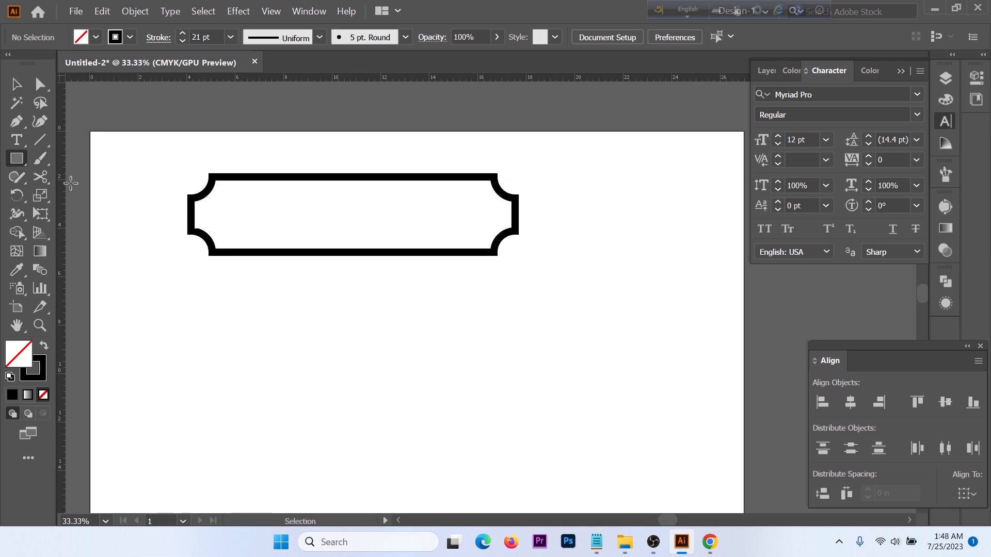
pyautogui.moveTo(131, 157)
pyautogui.mouseDown()
pyautogui.moveTo(642, 305)
pyautogui.moveTo(648, 280)
pyautogui.moveTo(723, 272)
pyautogui.moveTo(715, 288)
pyautogui.mouseUp()
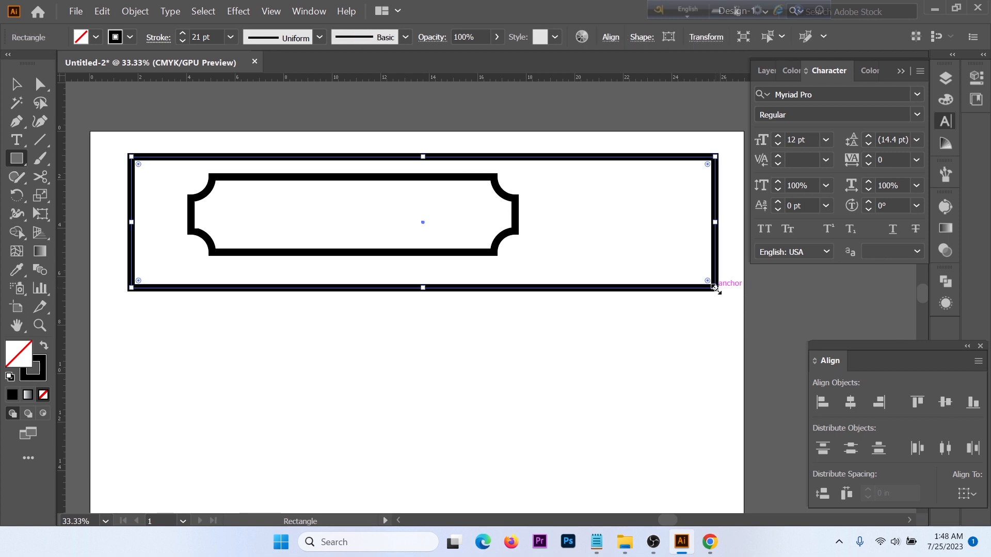
pyautogui.hotkey('shift', 'x')
pyautogui.click(96, 37)
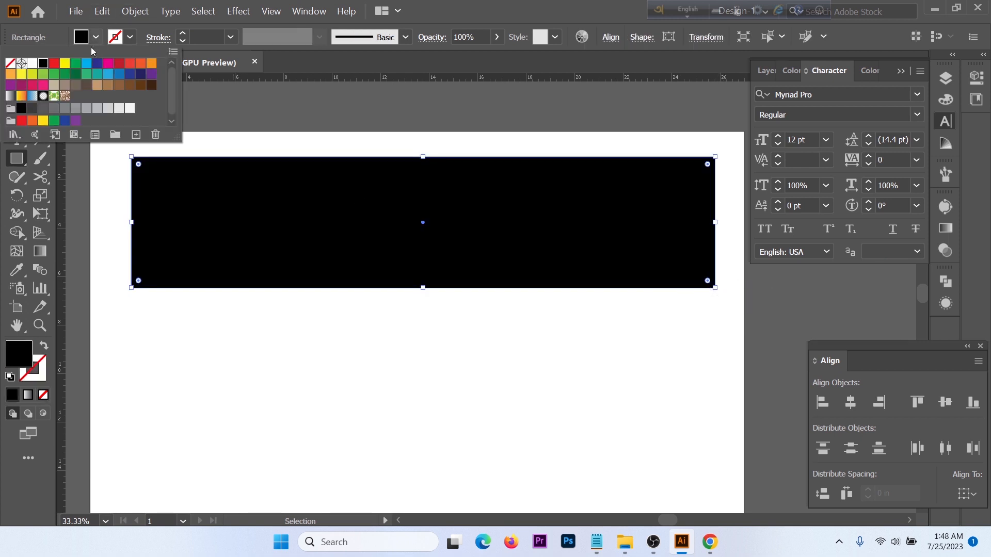
pyautogui.click(54, 63)
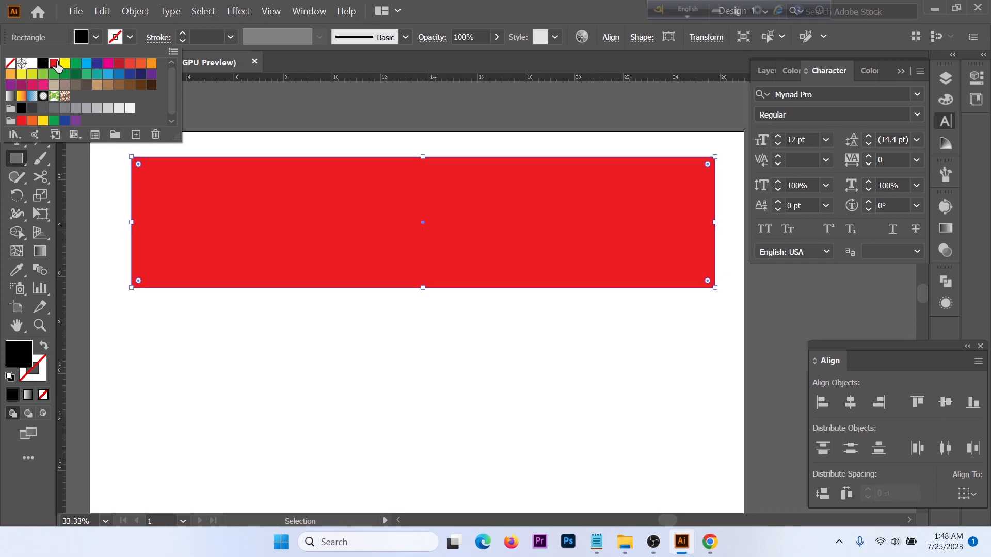
pyautogui.click(410, 217)
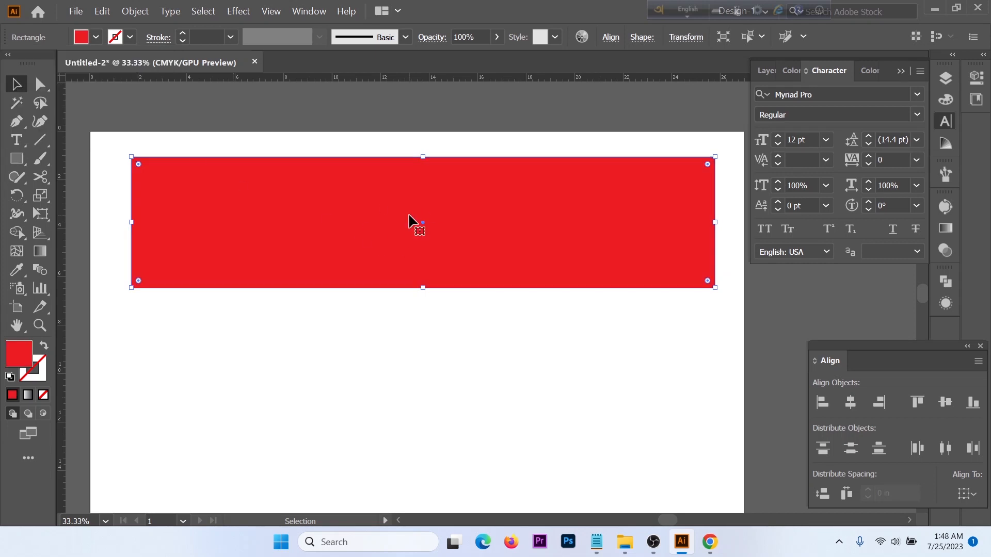
# - Send the red rectangle to the back and position it so that it surrounds the decorative frame
pyautogui.moveTo(417, 221); pyautogui.dragTo(393, 323)
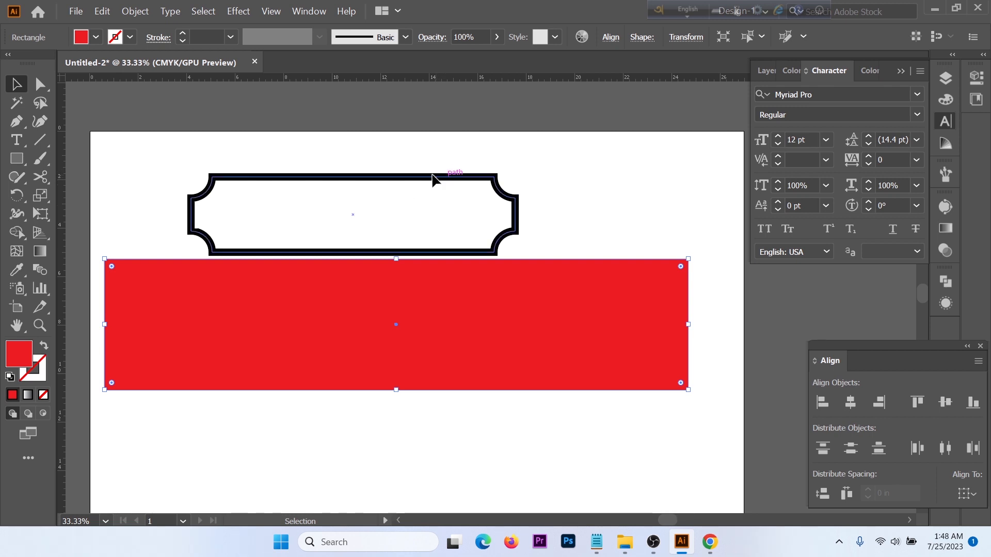
pyautogui.moveTo(447, 354); pyautogui.dragTo(460, 287)
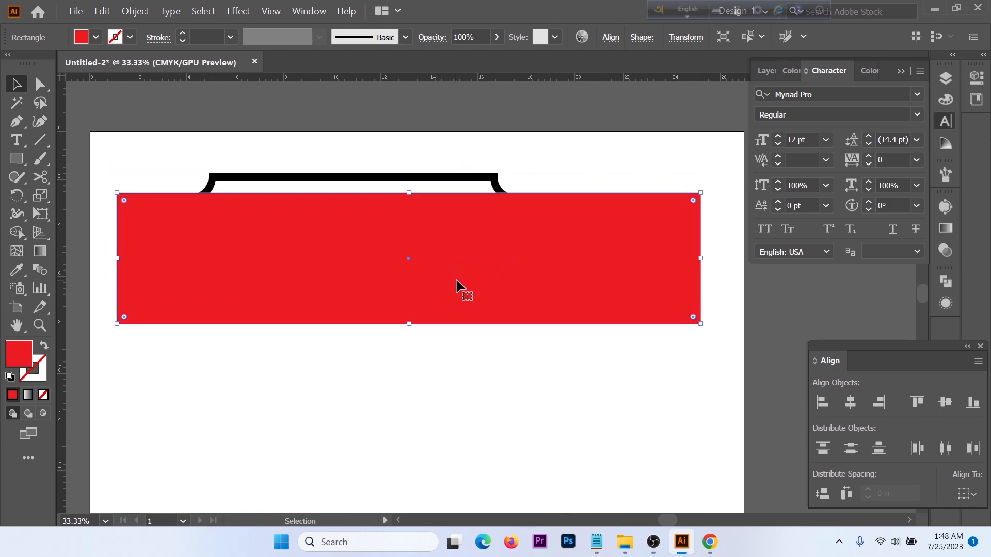
pyautogui.rightClick(455, 249)
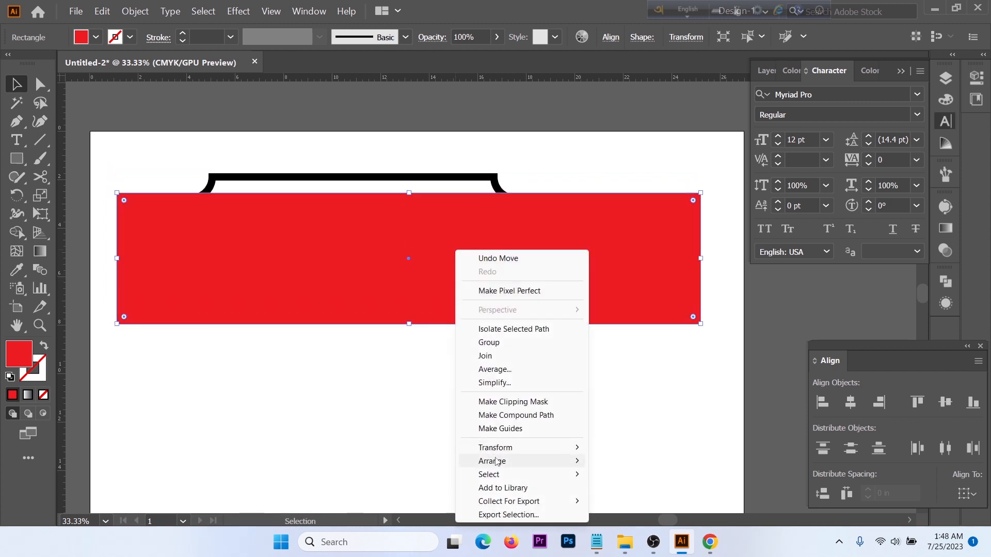
pyautogui.moveTo(496, 461)
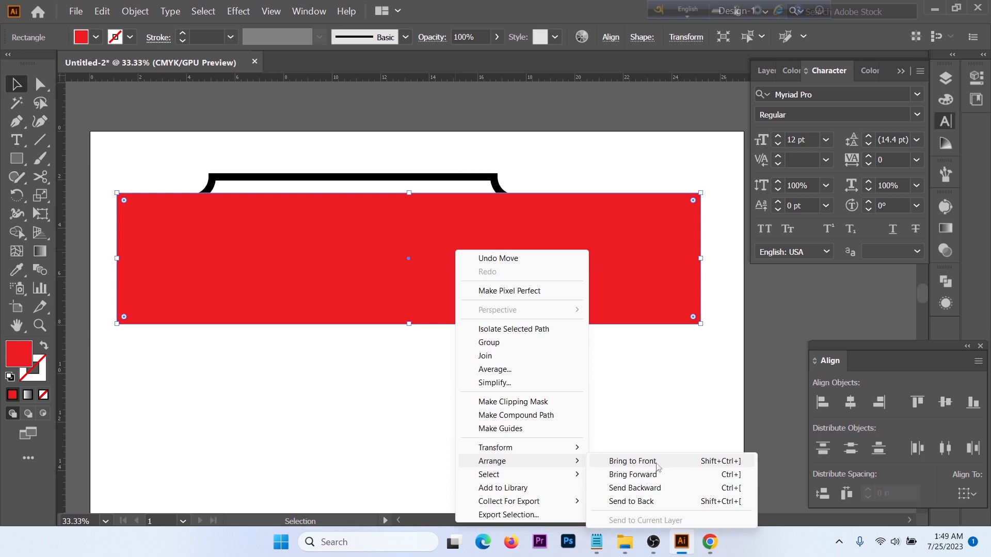
pyautogui.click(651, 503)
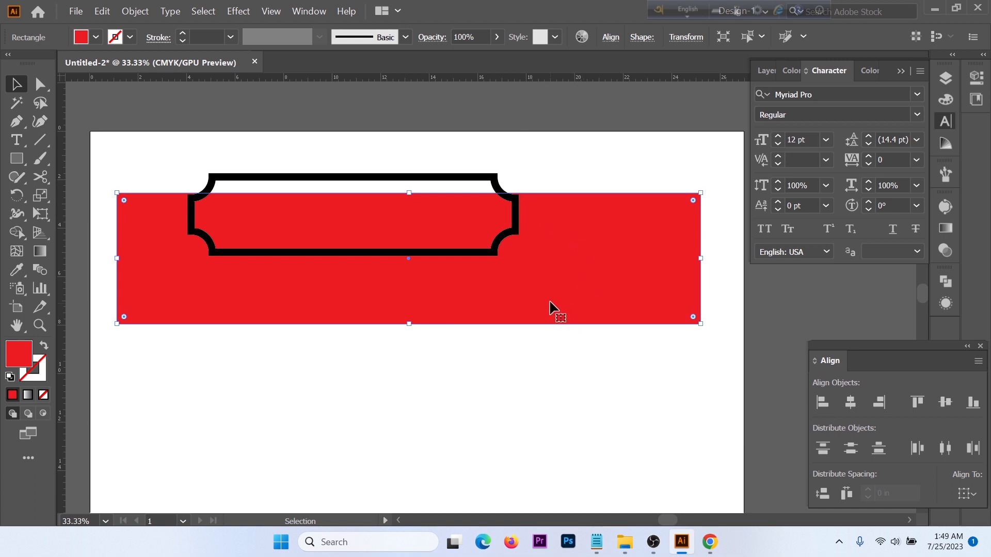
pyautogui.moveTo(551, 304); pyautogui.dragTo(550, 274)
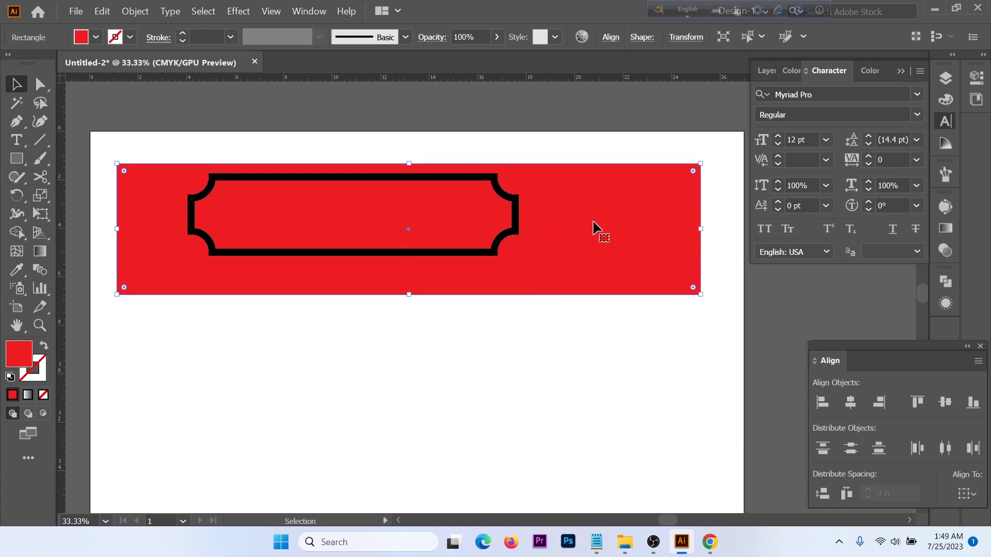
pyautogui.moveTo(595, 229); pyautogui.dragTo(580, 226)
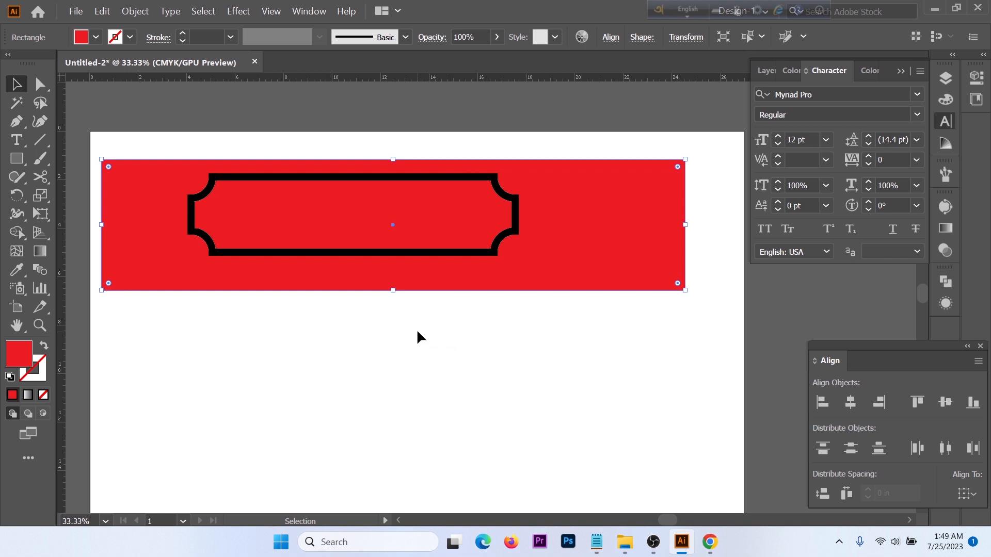
# - Move the send backward and bring forward shortcut note onto the artboard, below the red rectangle
pyautogui.scroll(-2, 465, 305)
pyautogui.scroll(-1, 466, 316)
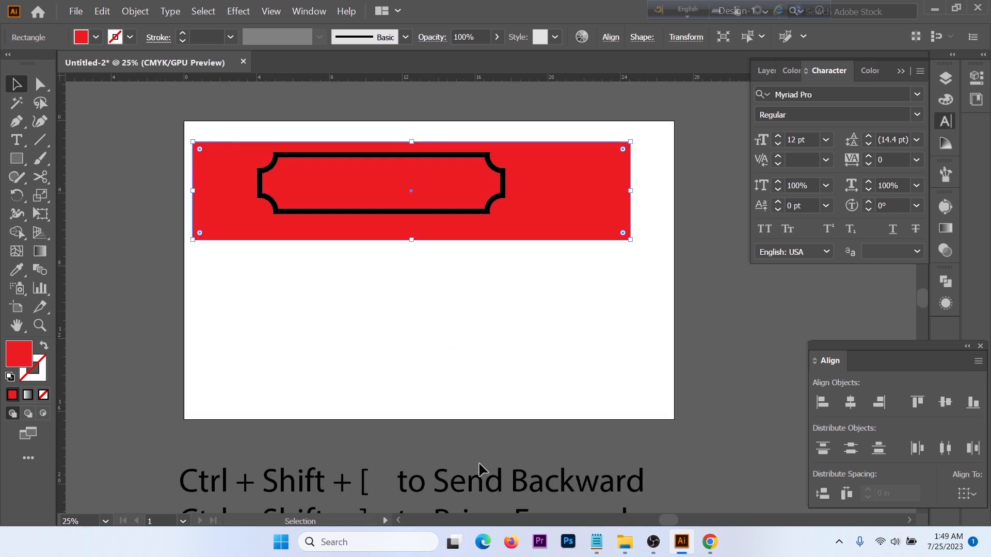
pyautogui.moveTo(477, 485); pyautogui.dragTo(490, 312)
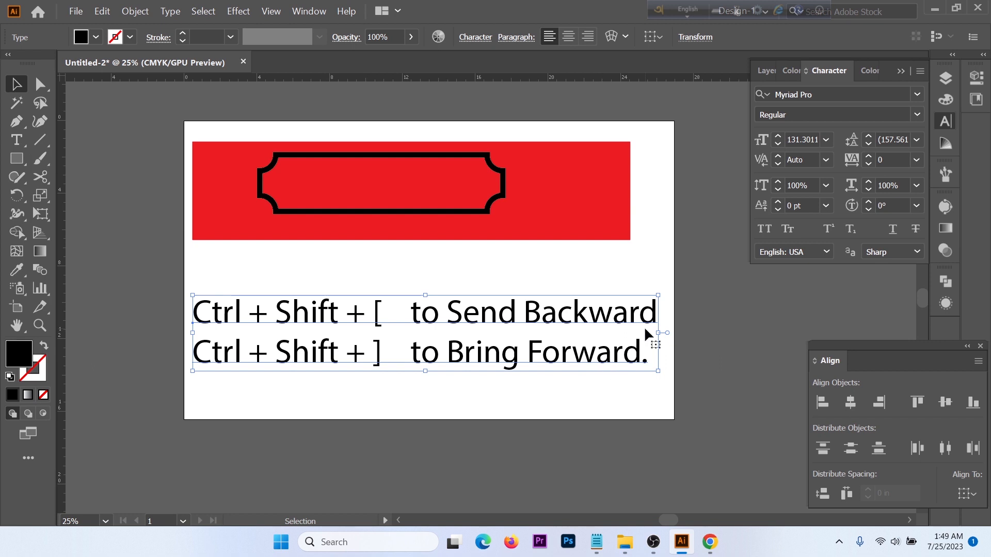
# - Bring the red rectangle to the front and send it to the back again, twice
pyautogui.click(569, 207)
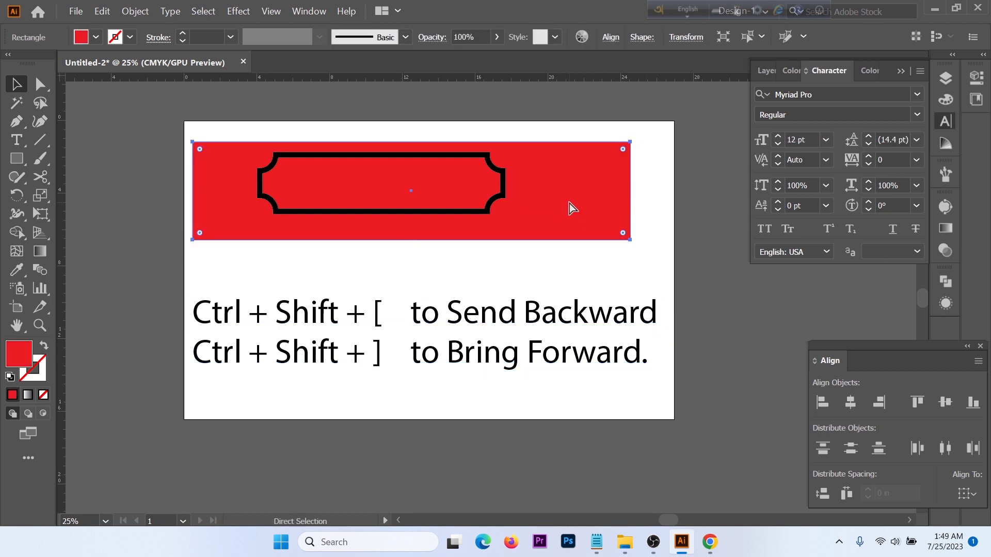
pyautogui.hotkey('ctrl', 'shift', ']')
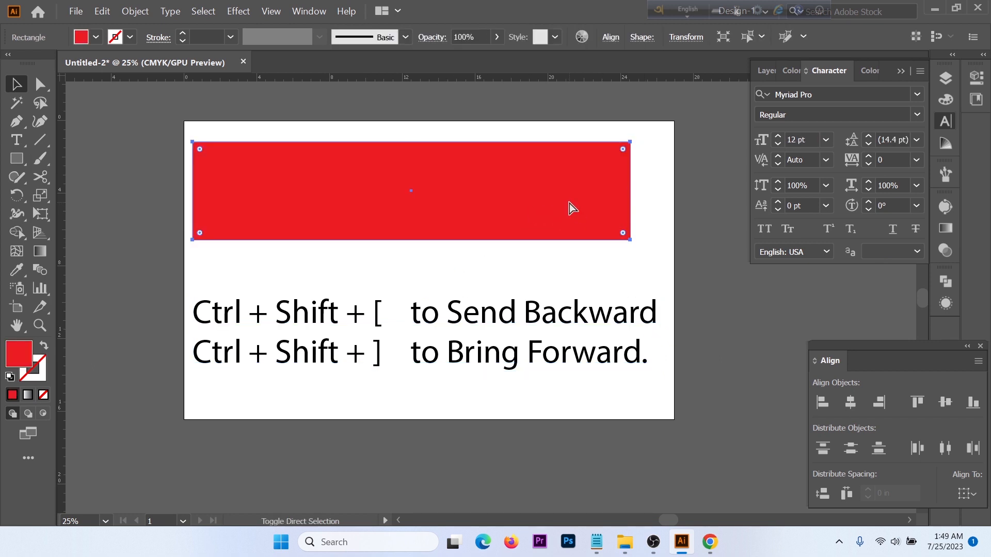
pyautogui.hotkey('ctrl', 'shift', '[')
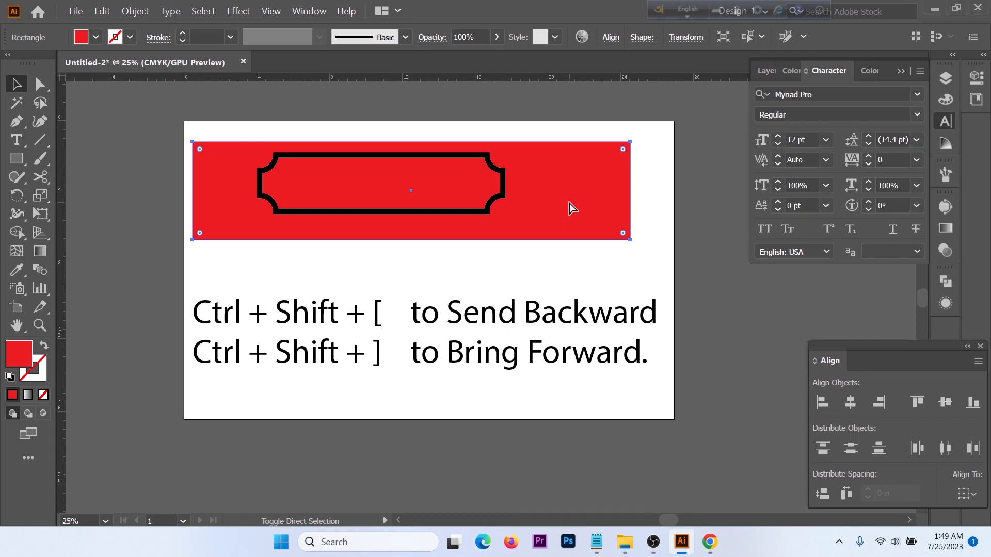
pyautogui.hotkey('ctrl', 'shift', ']')
pyautogui.hotkey('ctrl', 'shift', '[')
# - Delete the shortcut note and move the decorative frame closer to the centre of the red rectangle
pyautogui.click(583, 310)
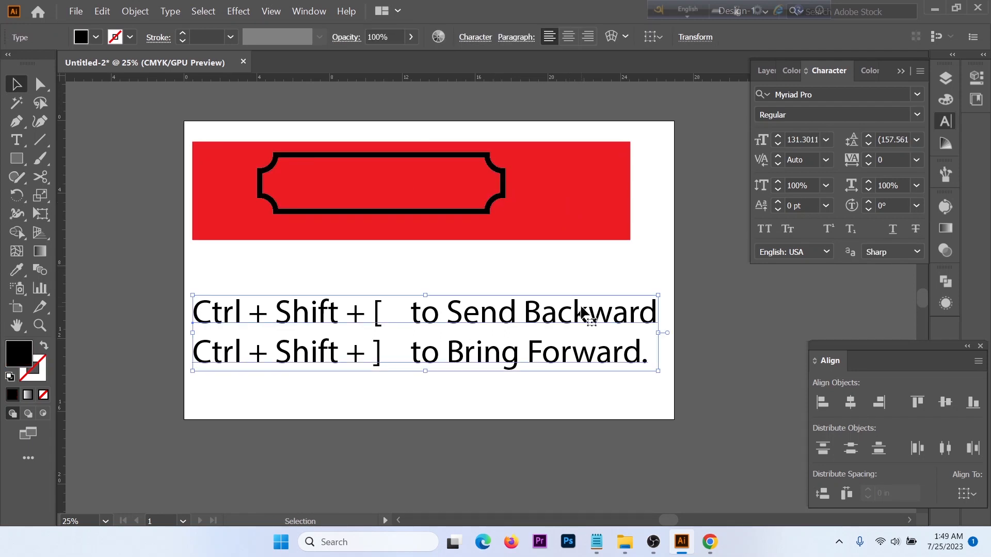
pyautogui.press('Delete')
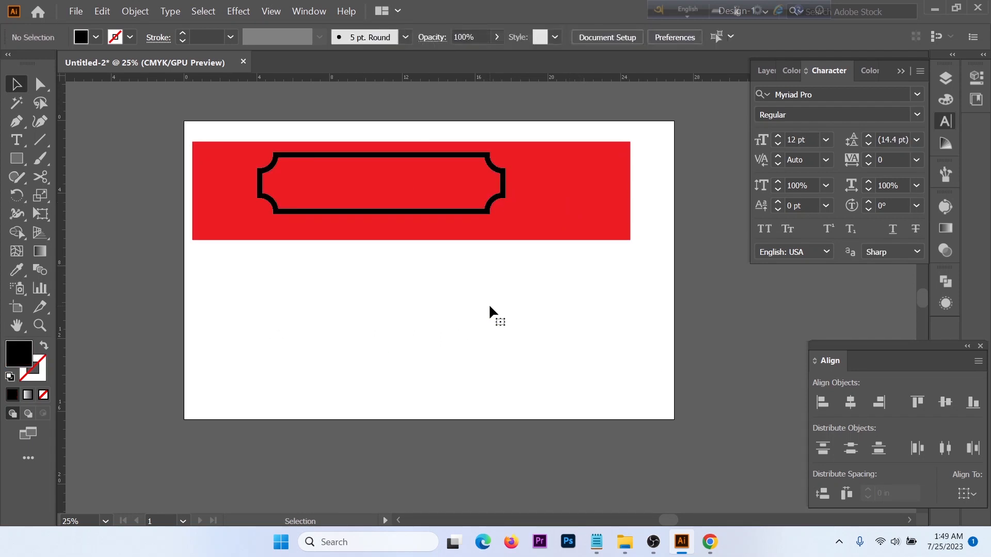
pyautogui.moveTo(477, 215); pyautogui.dragTo(503, 237)
pyautogui.hscroll(1, 415, 308)
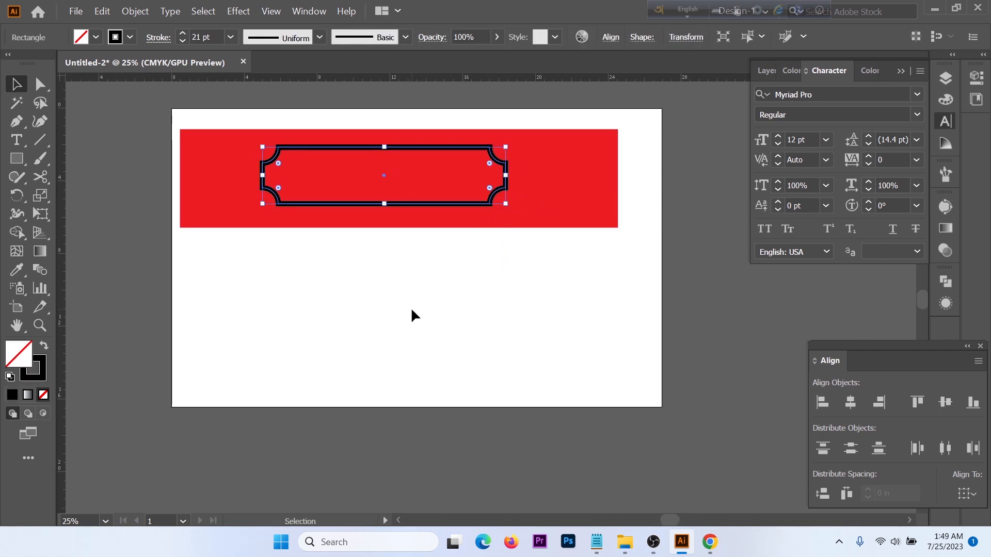
# - Extend the artboard's lower edge downward to a height of about 23.44 in
pyautogui.scroll(-2, 413, 308)
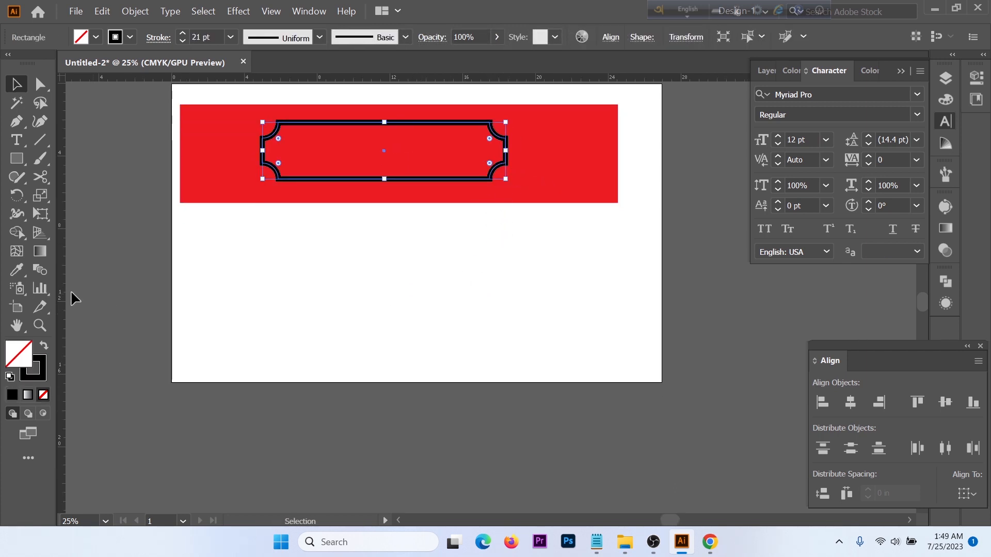
pyautogui.click(17, 306)
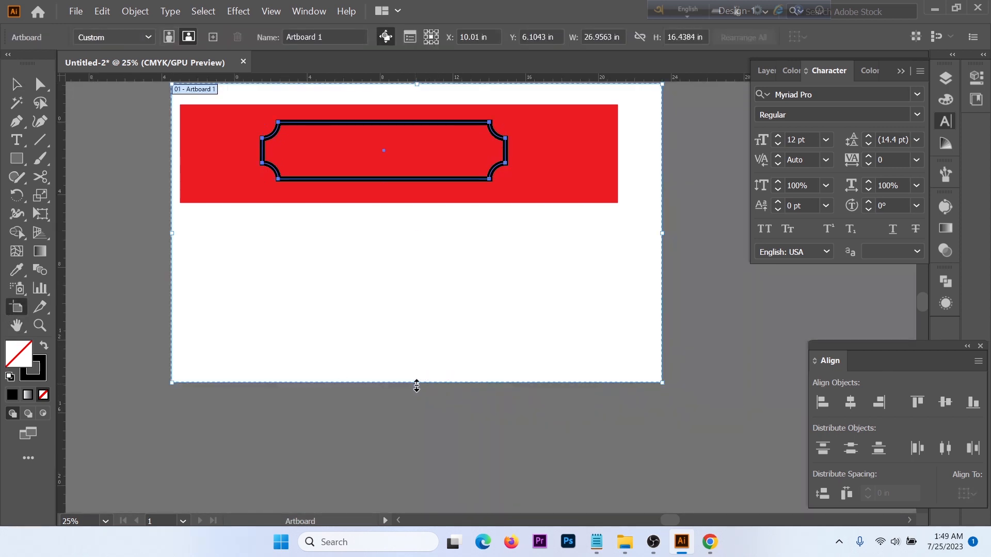
pyautogui.moveTo(417, 383); pyautogui.dragTo(406, 511)
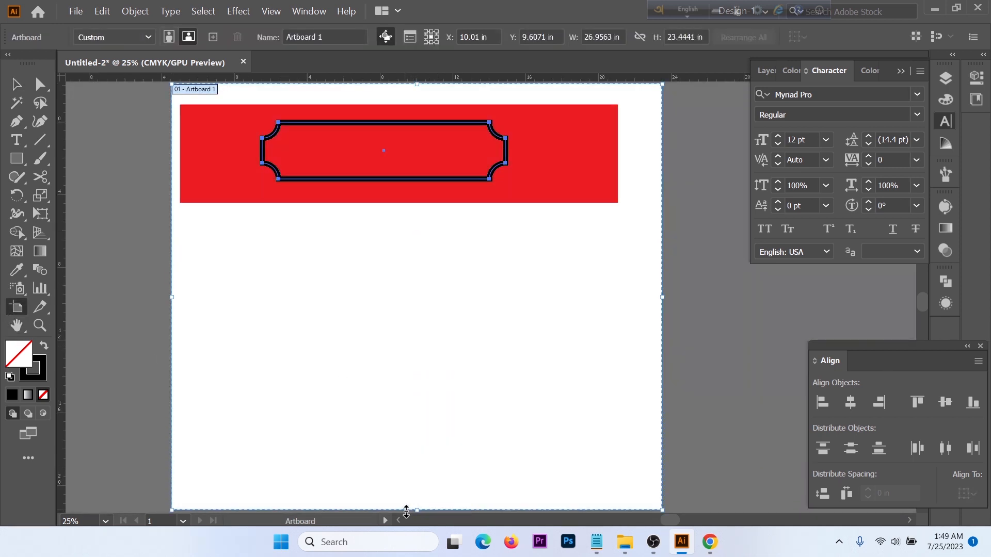
pyautogui.press('v')
pyautogui.click(558, 252)
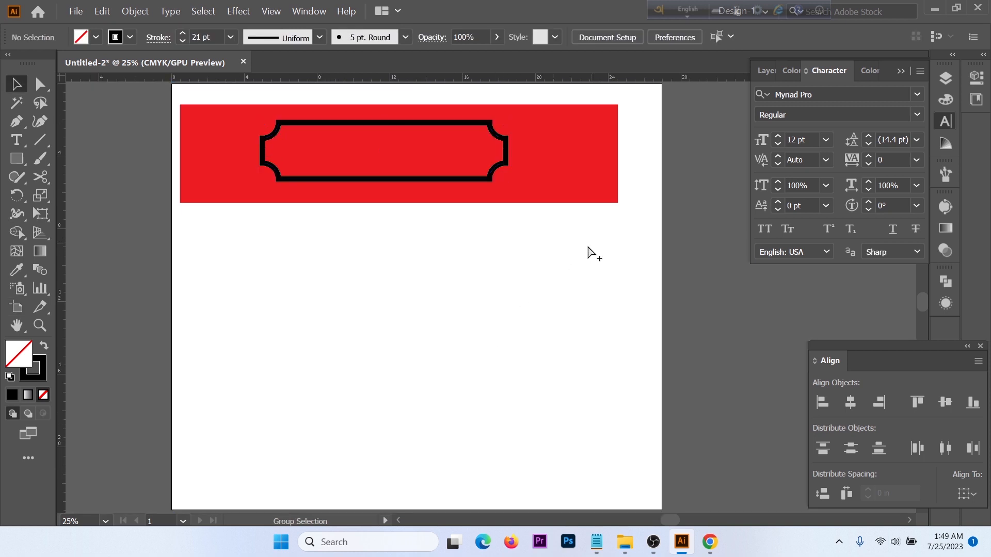
# - Move the red rectangle and the frame together to centre the rectangle horizontally near the artboard's upper edge
pyautogui.hotkey('ctrl', '0')
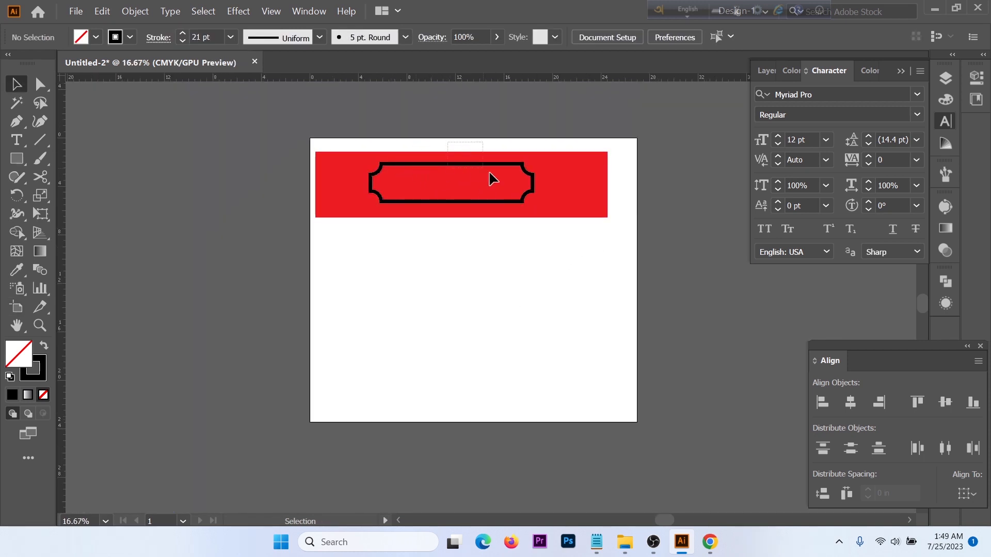
pyautogui.hotkey('ctrl', 'a')
pyautogui.moveTo(480, 183); pyautogui.dragTo(485, 184)
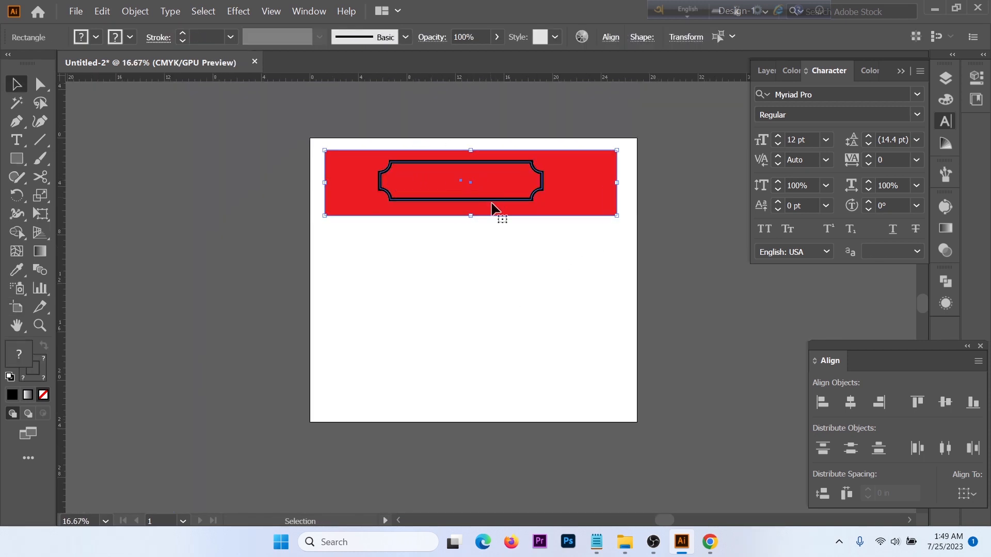
# - Draw a large unfilled rectangle with a 21 pt black outline below the red one, matching its width
pyautogui.click(495, 278)
pyautogui.click(16, 159)
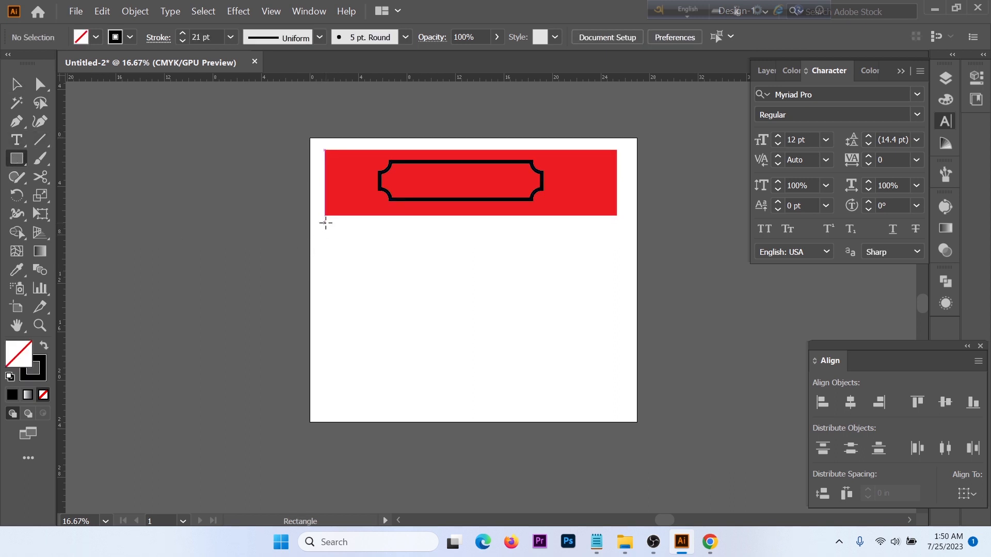
pyautogui.moveTo(325, 223); pyautogui.dragTo(617, 399)
# - Add a 36 pt Myriad Pro area text block with Lorem ipsum placeholder text that fills the outlined rectangle
pyautogui.click(17, 140)
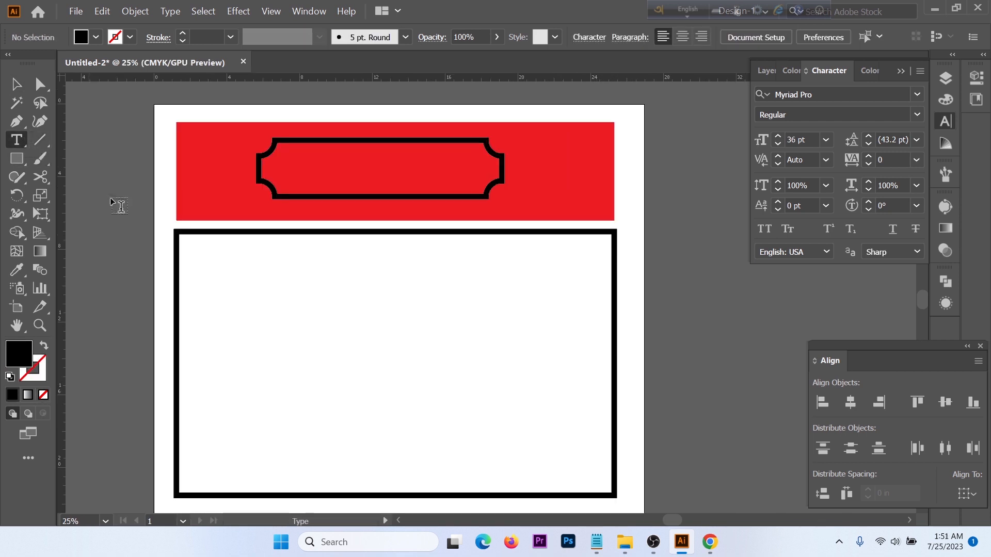
pyautogui.scroll(-1, 211, 242)
pyautogui.moveTo(190, 231); pyautogui.dragTo(606, 478)
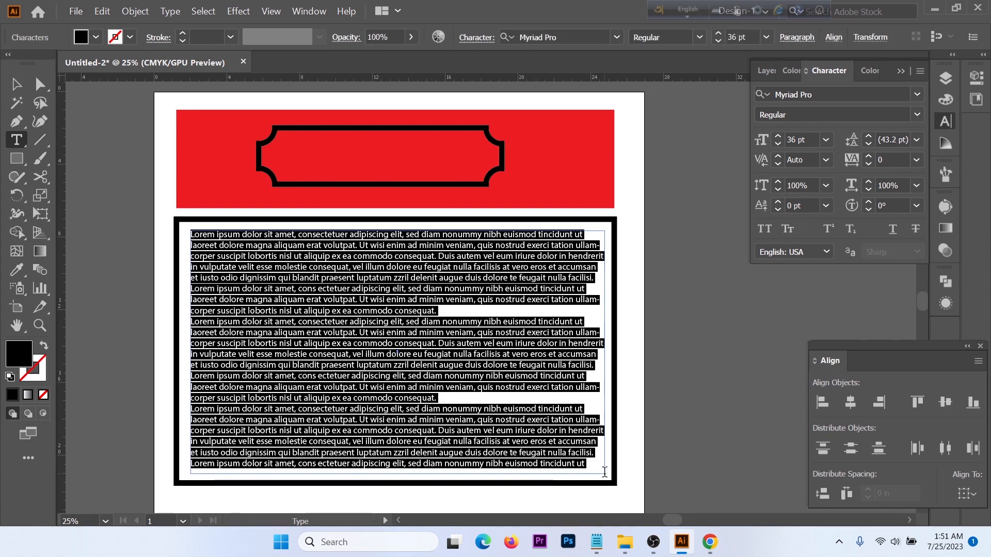
pyautogui.press('Escape')
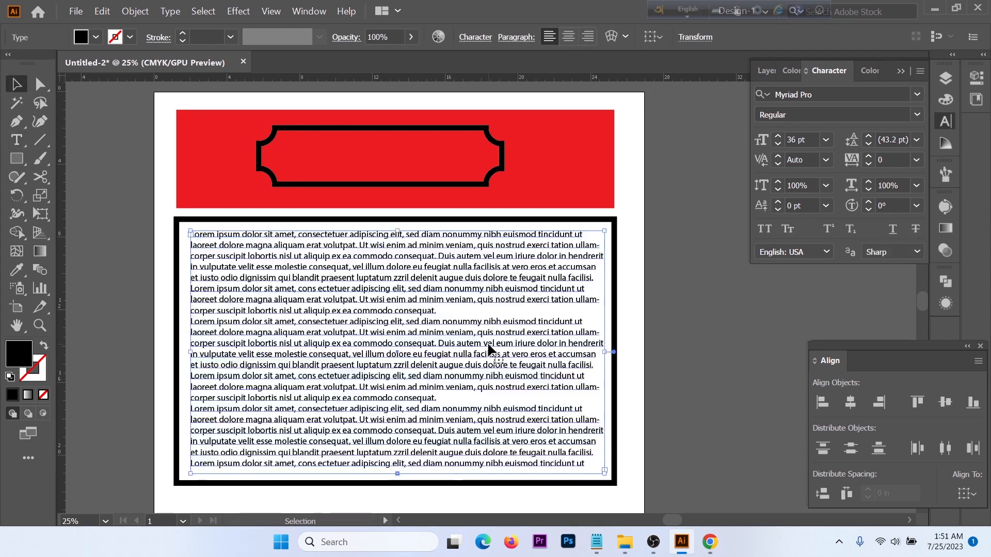
pyautogui.click(688, 327)
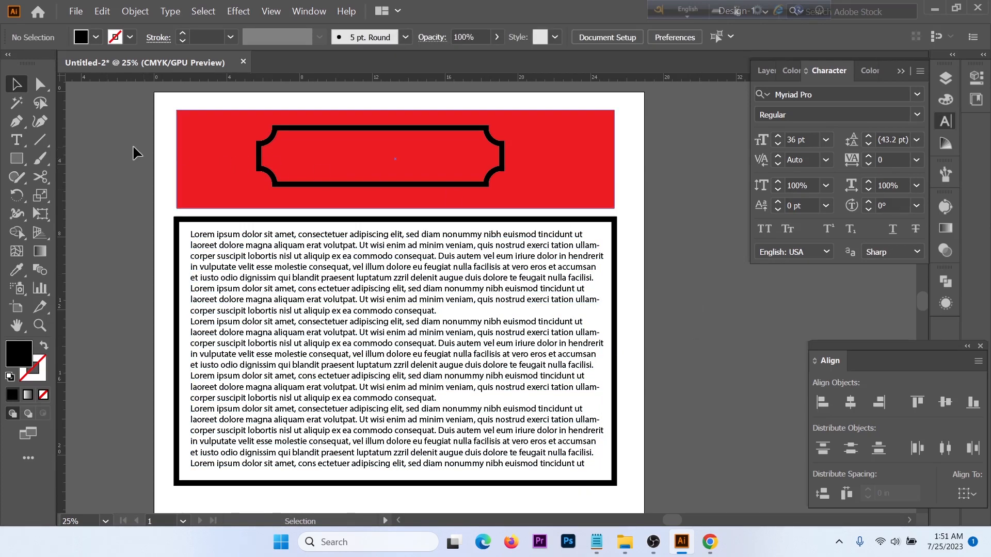
# - Add the text "Title" inside the decorative frame on the red banner and enlarge it to about 195 pt
pyautogui.click(16, 139)
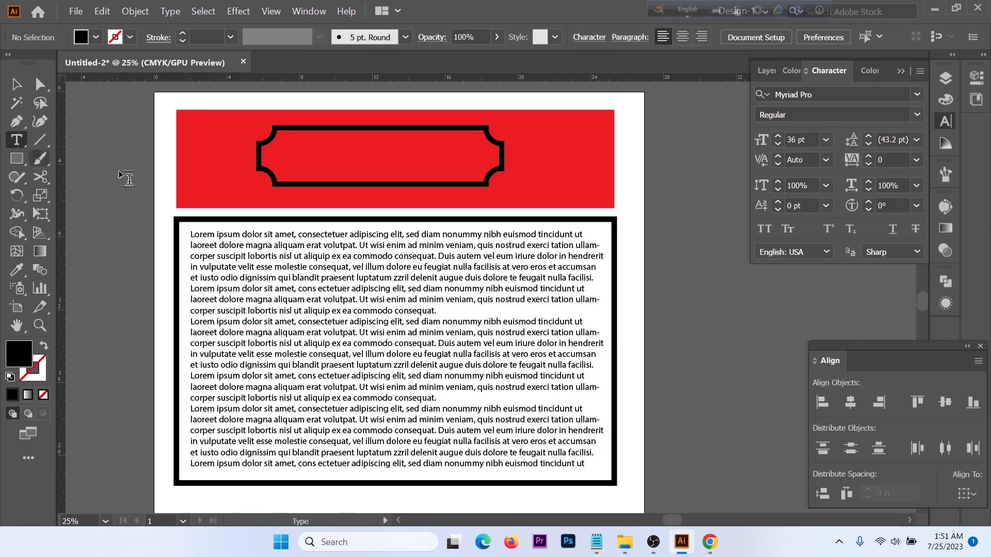
pyautogui.click(321, 141)
pyautogui.write('Title')
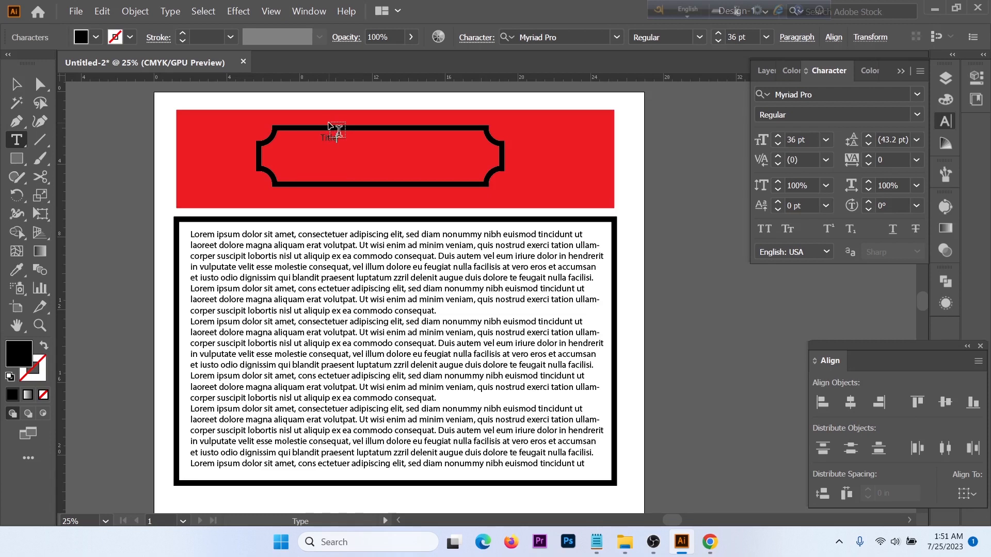
pyautogui.press('Escape')
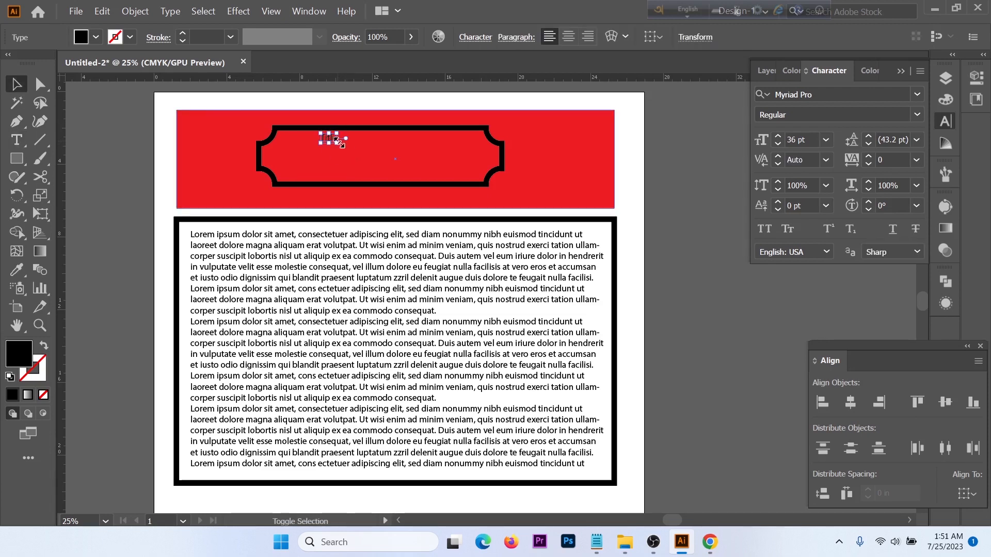
pyautogui.moveTo(341, 142); pyautogui.dragTo(424, 157)
pyautogui.moveTo(429, 117); pyautogui.dragTo(411, 127)
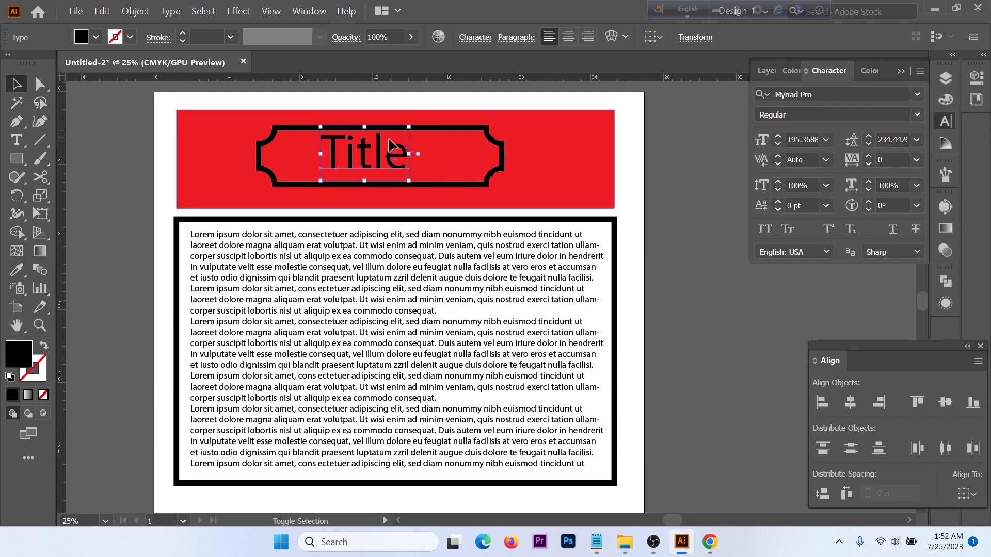
# - Nudge the title slightly right and down so it sits closer to the middle of the decorative frame
pyautogui.hotkey('ctrl', 'z')
pyautogui.hotkey('ctrl', 'z')
pyautogui.hotkey('ctrl', 'z')
pyautogui.click(671, 165)
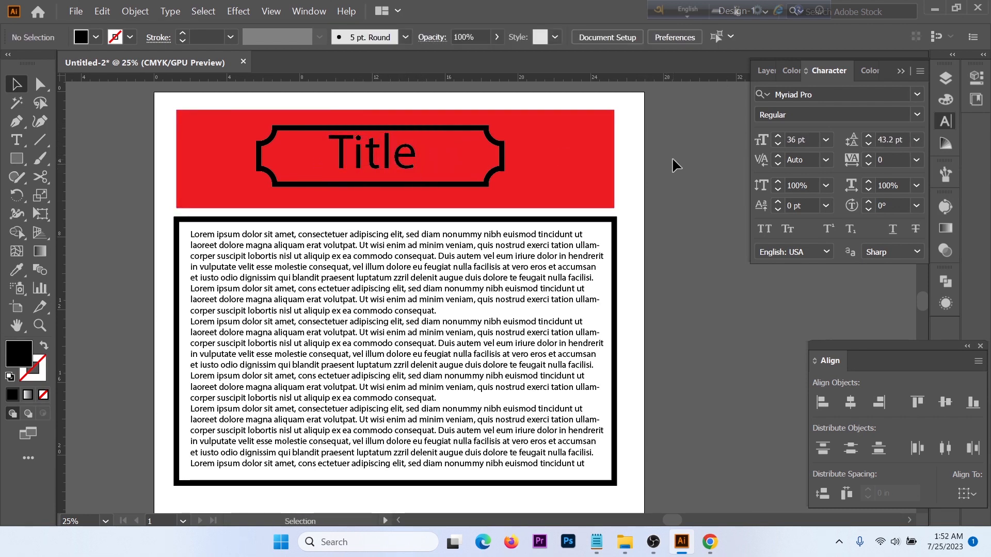
pyautogui.click(389, 175)
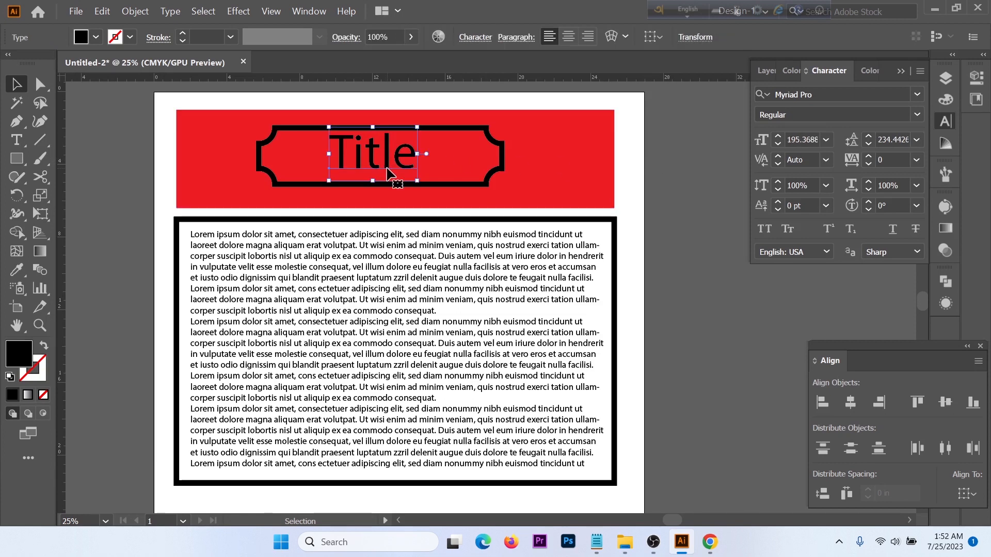
pyautogui.press('Down')
pyautogui.press('Down')
pyautogui.press('Down')
pyautogui.press('Down')
pyautogui.press('Down')
pyautogui.press('Down')
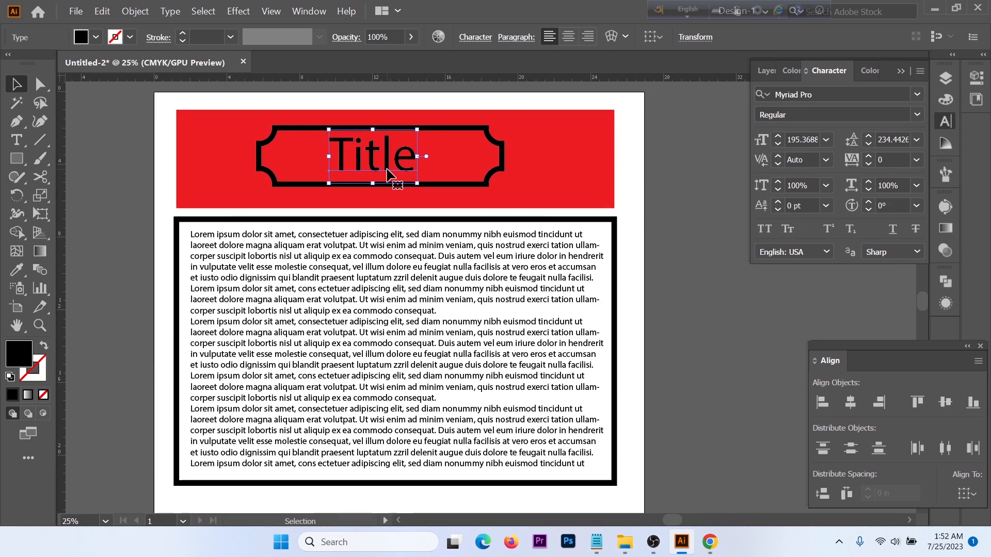
pyautogui.click(680, 242)
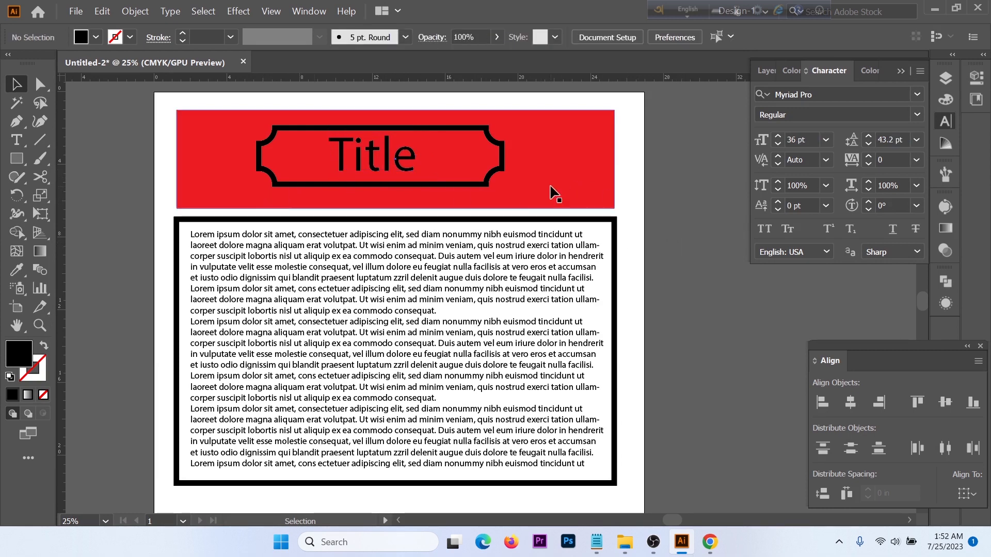
# - Select all artwork on the artboard and delete it
pyautogui.scroll(-1, 546, 196)
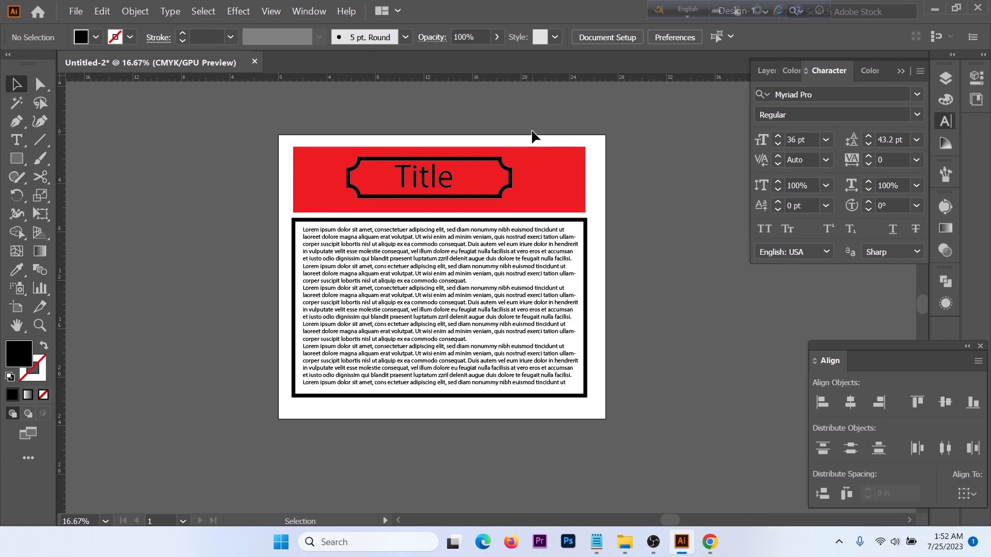
pyautogui.hotkey('ctrl', 'a')
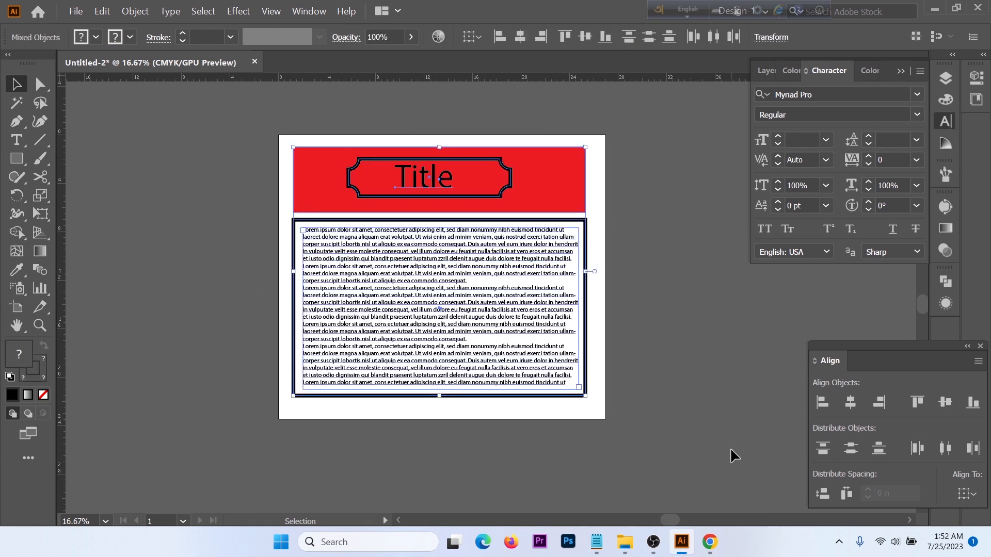
pyautogui.press('Delete')
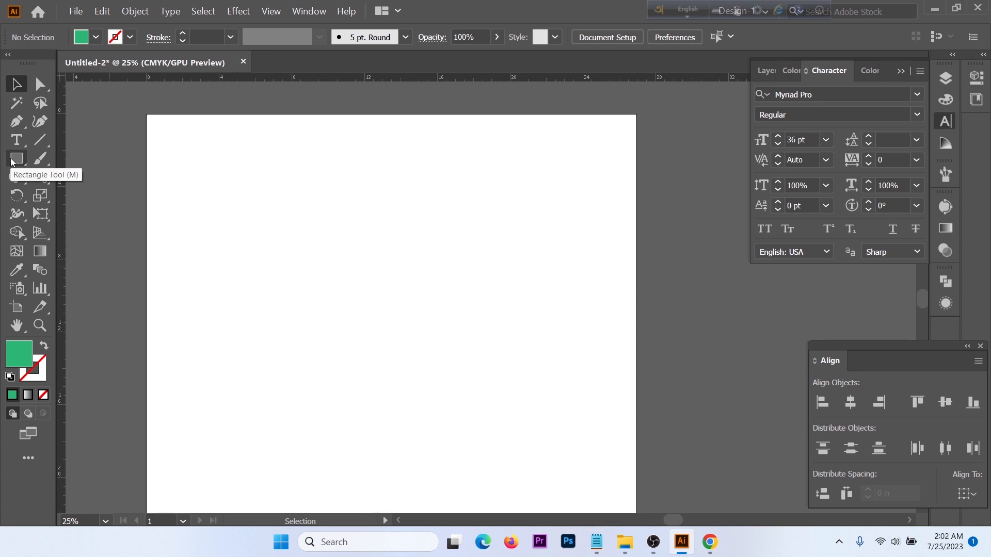
# - Draw a green square without a stroke, about 7.7 in wide, in the upper middle of the empty artboard
pyautogui.click(12, 161)
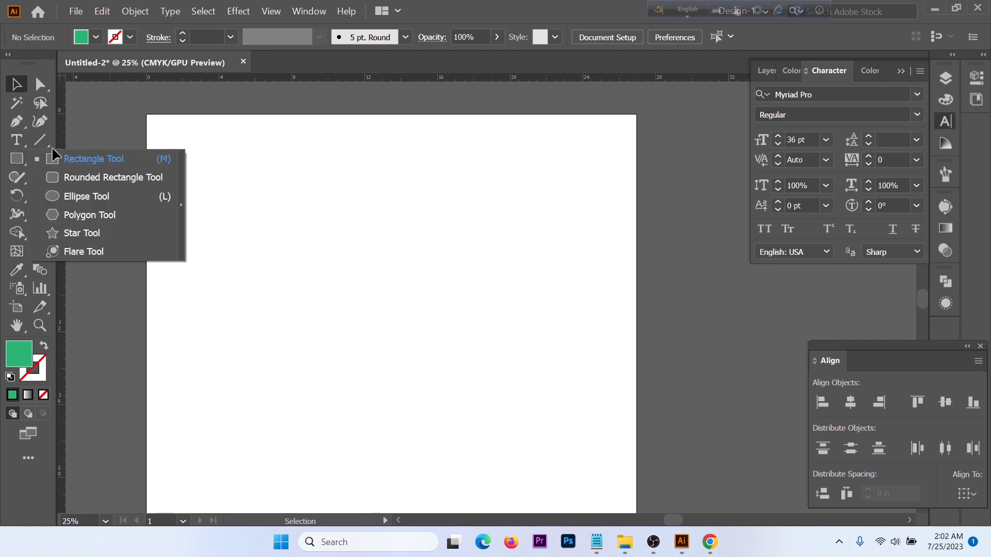
pyautogui.click(95, 158)
pyautogui.moveTo(279, 205); pyautogui.dragTo(419, 344)
pyautogui.press('v')
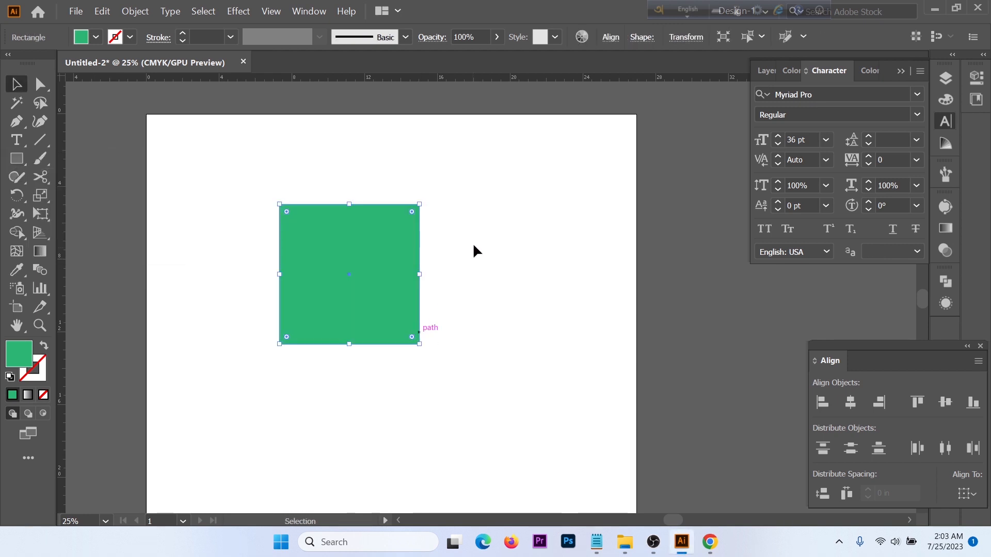
pyautogui.click(438, 274)
pyautogui.scroll(-2, 428, 271)
# - Rotate the green square by 45° so it stands on one corner as a diamond
pyautogui.click(361, 255)
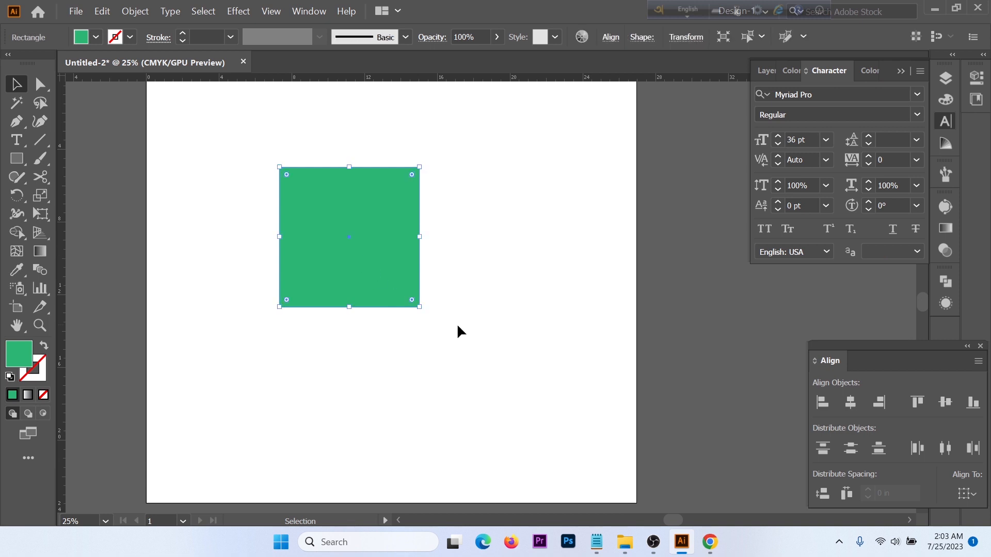
pyautogui.scroll(3, 456, 323)
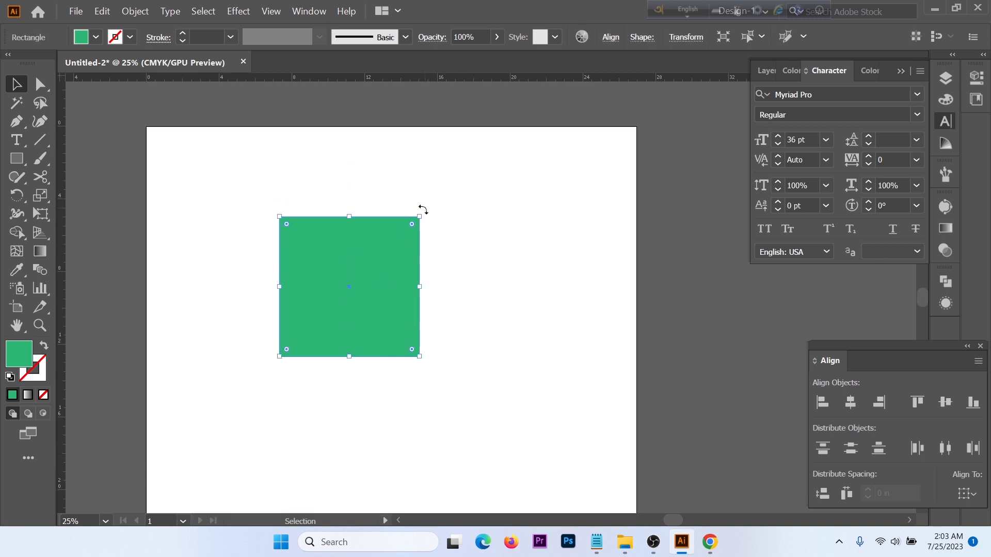
pyautogui.moveTo(422, 210); pyautogui.dragTo(448, 293)
pyautogui.press('shift')
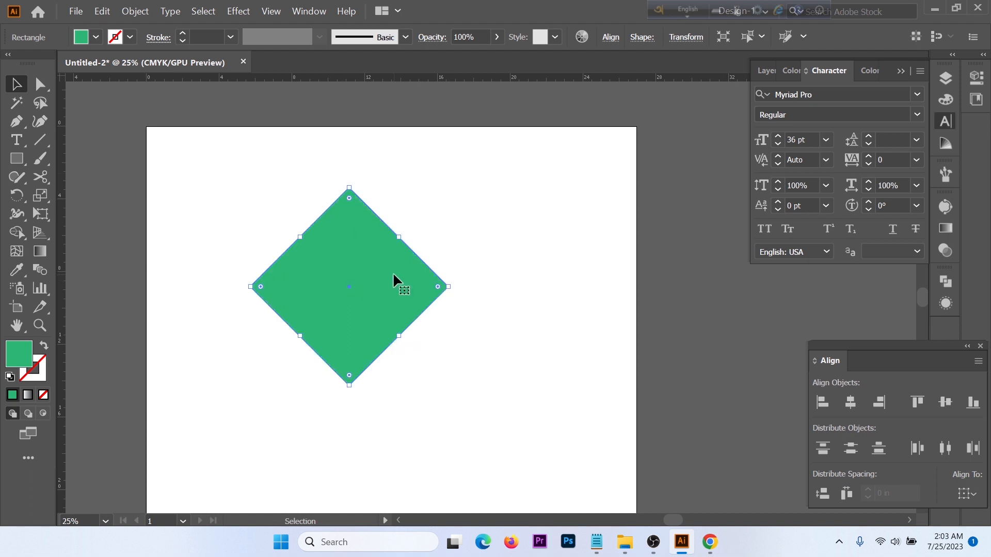
# - Round the diamond's left and right corners to a radius of about 7.69 in, forming a pointed leaf shape
pyautogui.hscroll(-3, 457, 220)
pyautogui.scroll(-2, 458, 222)
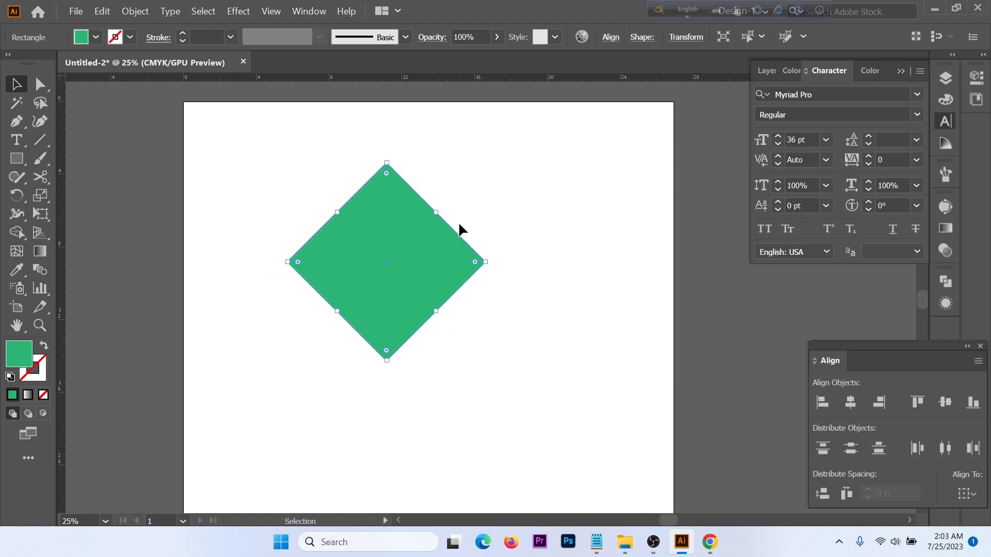
pyautogui.hscroll(1, 458, 222)
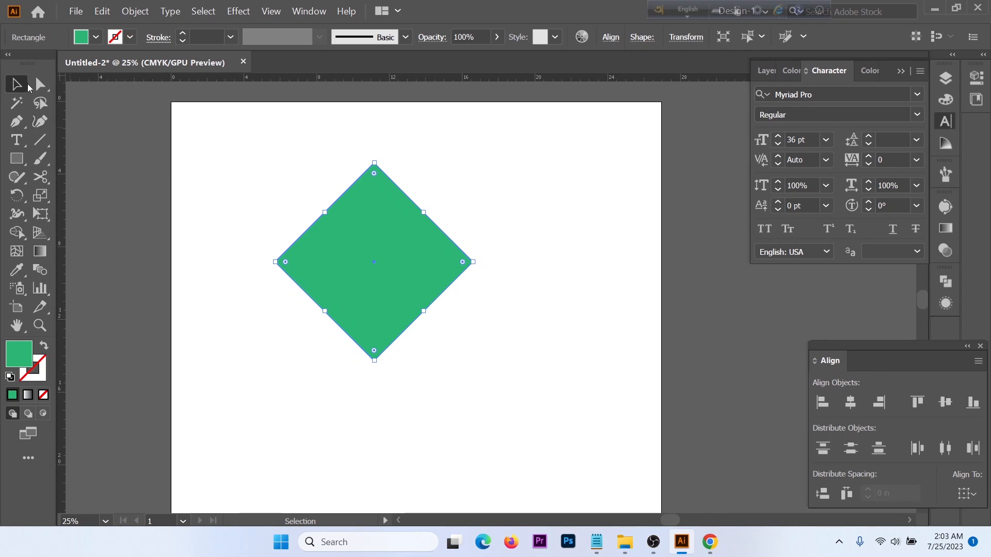
pyautogui.moveTo(462, 263); pyautogui.dragTo(485, 277)
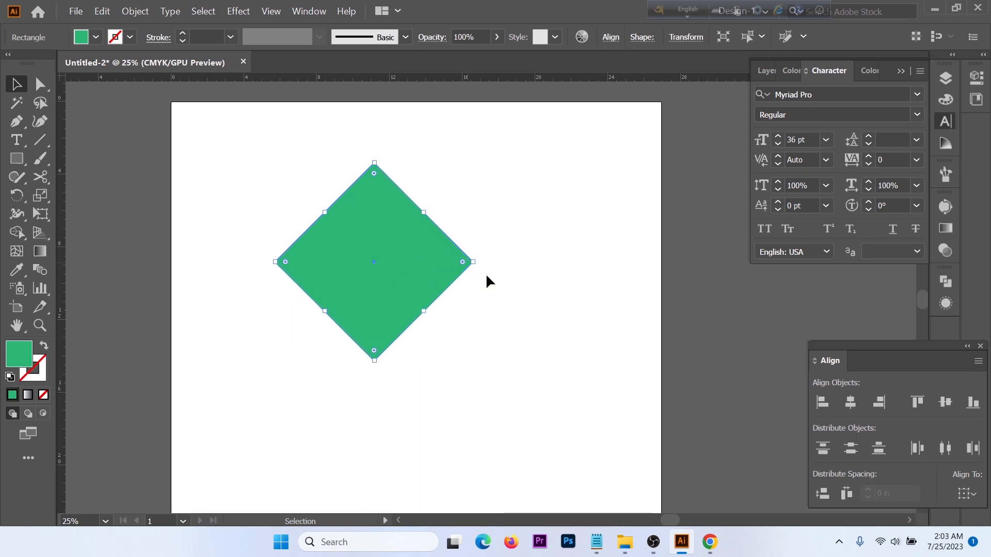
pyautogui.click(40, 86)
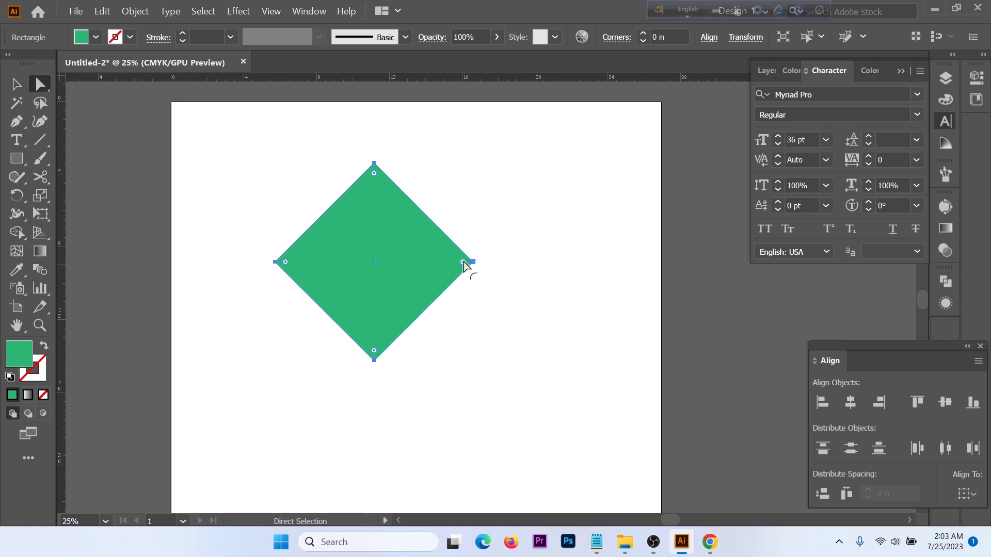
pyautogui.moveTo(463, 266); pyautogui.dragTo(498, 272)
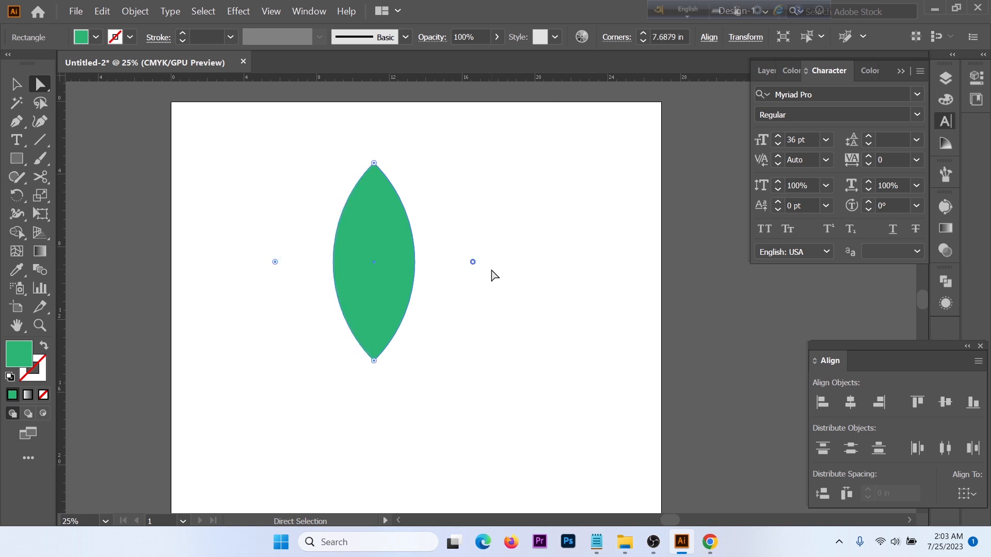
# - Give the green leaf shape a 4 pt white stroke
pyautogui.scroll(-1, 467, 274)
pyautogui.click(130, 37)
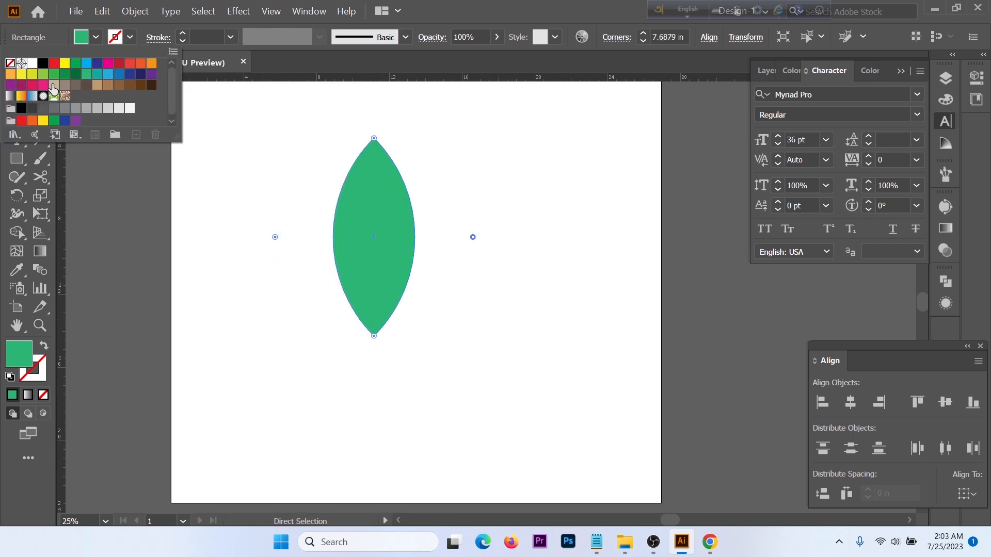
pyautogui.click(33, 65)
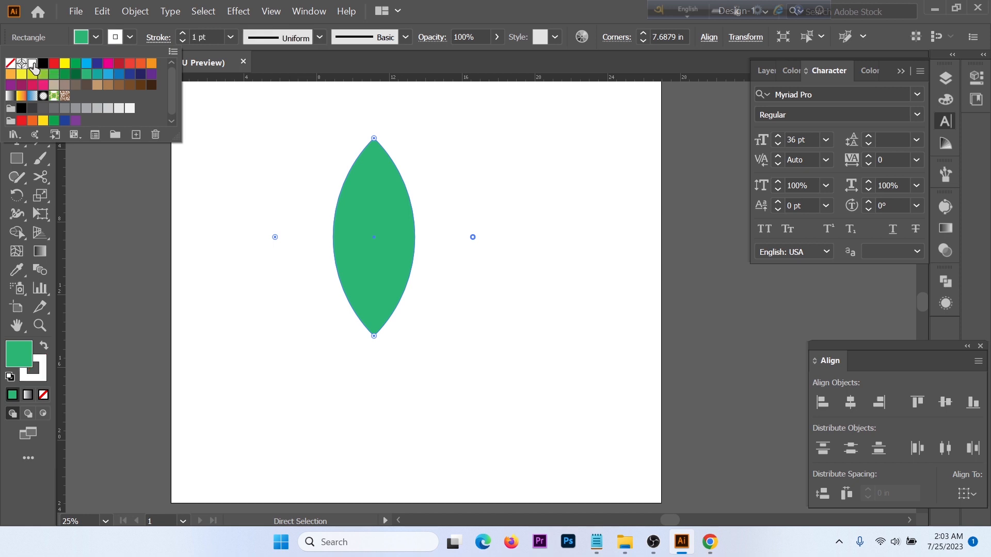
pyautogui.click(206, 35)
pyautogui.scroll(3, 207, 36)
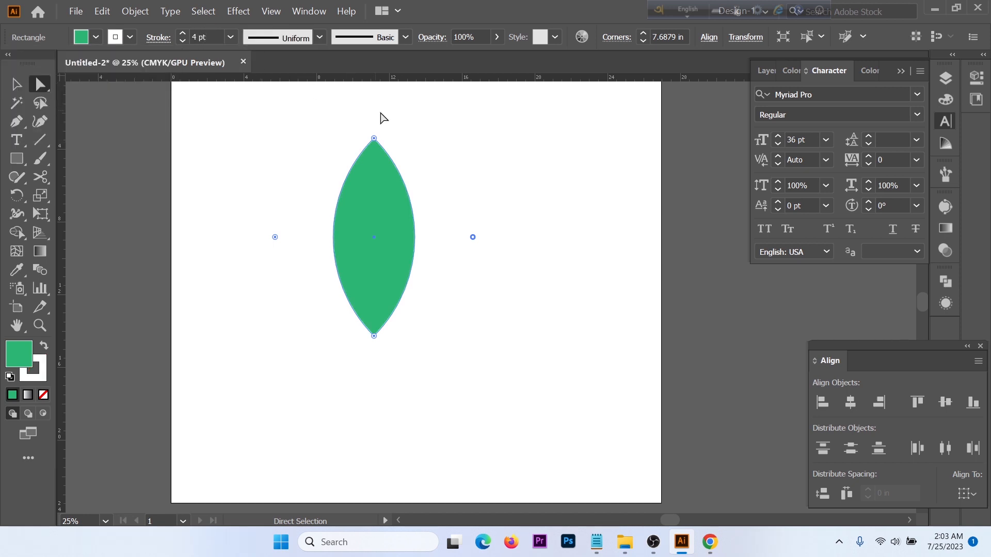
pyautogui.press('v')
pyautogui.click(491, 235)
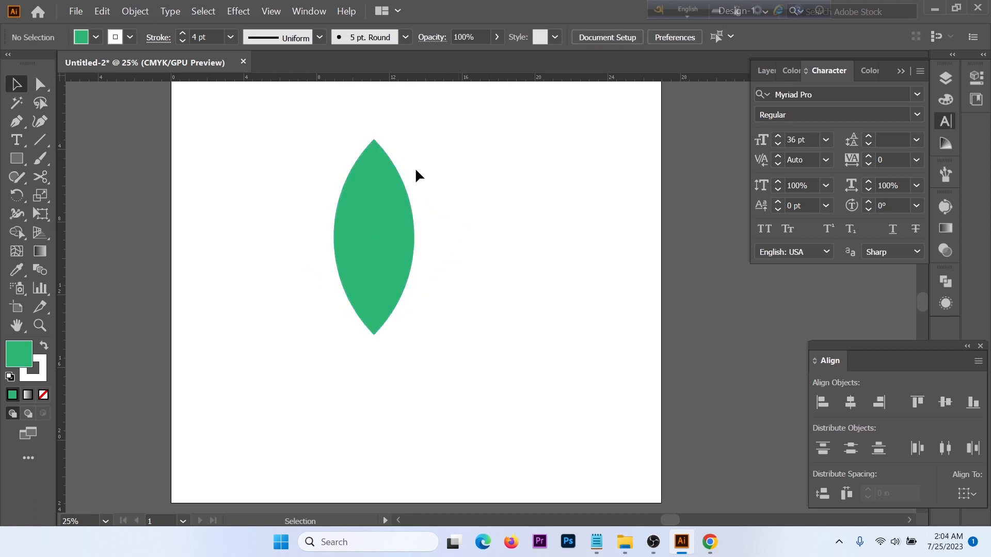
pyautogui.click(366, 206)
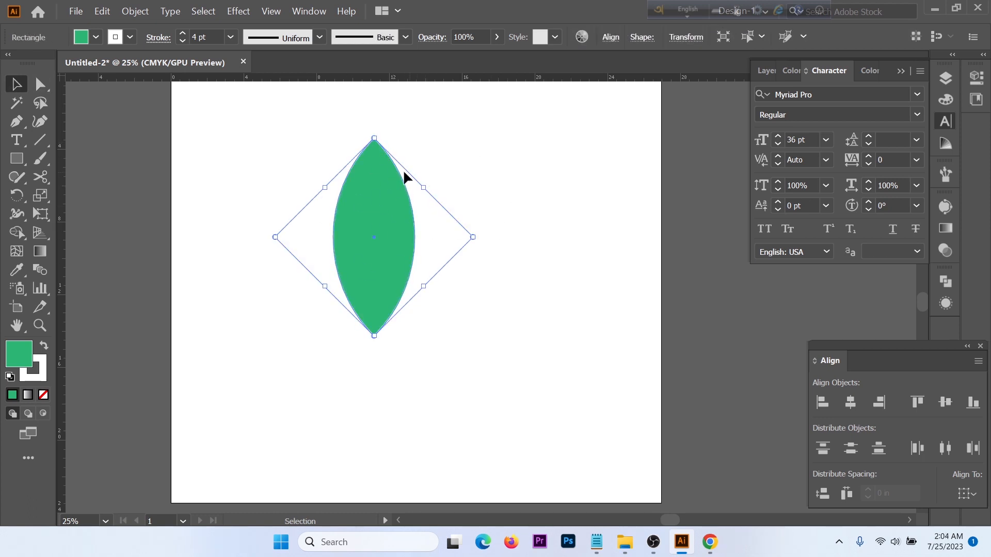
pyautogui.click(458, 139)
# - Make a copy of the leaf rotated by -20° about its bottom anchor point with the Rotate tool
pyautogui.click(390, 231)
pyautogui.click(17, 201)
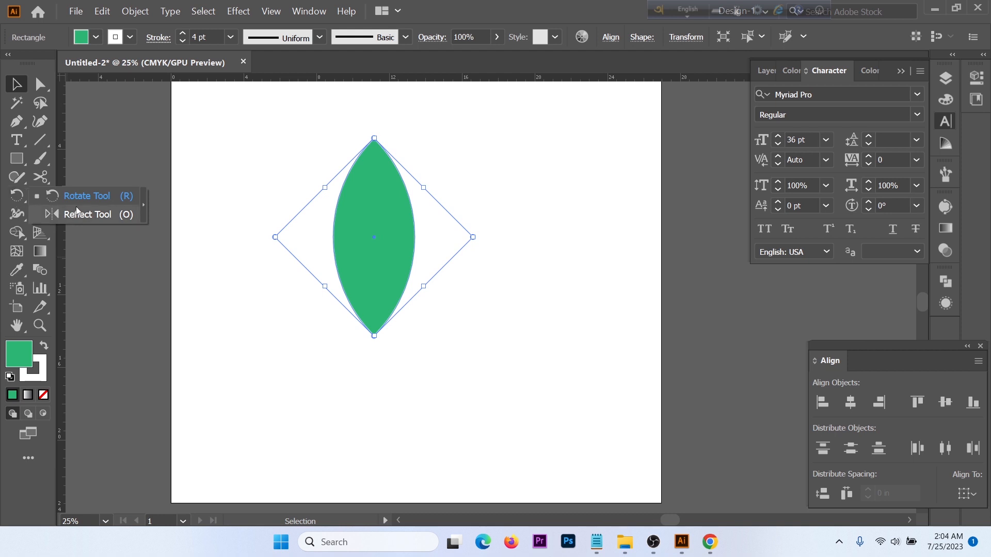
pyautogui.click(94, 199)
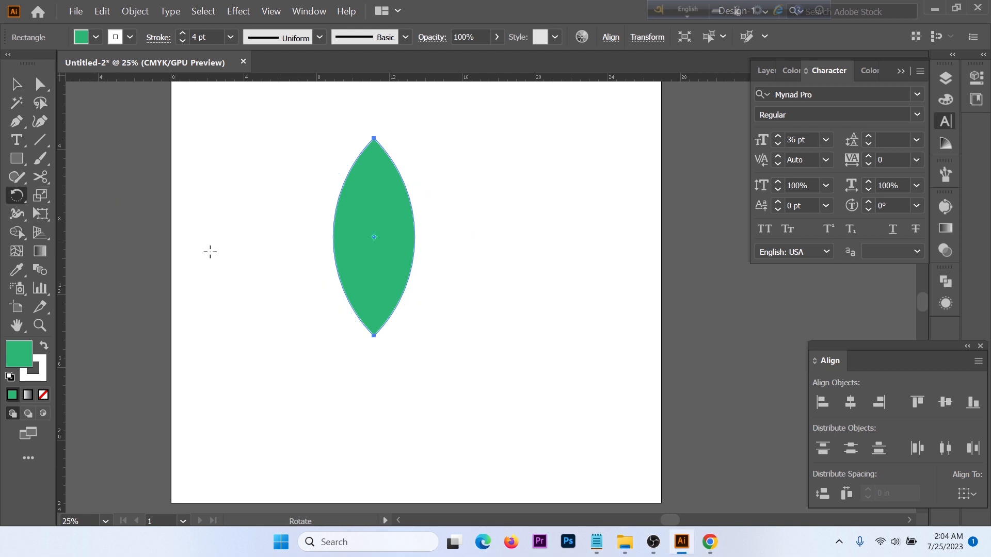
pyautogui.keyDown('alt'); pyautogui.click(374, 335); pyautogui.keyUp('alt')
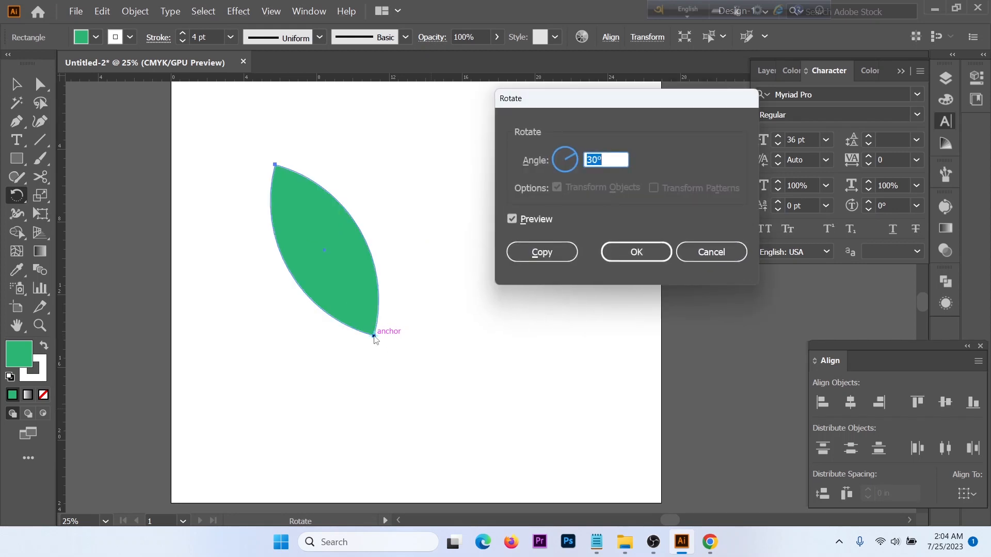
pyautogui.scroll(6, 619, 158)
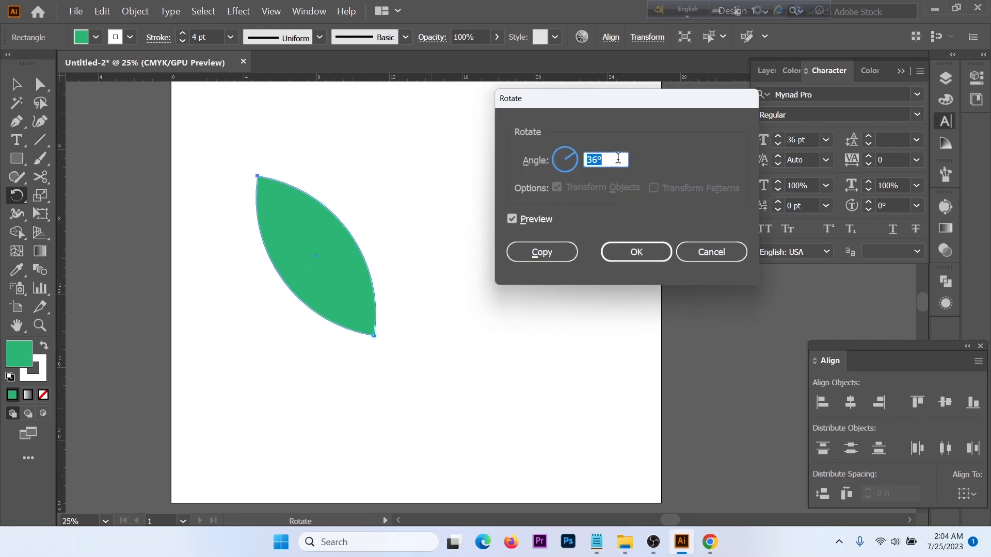
pyautogui.scroll(-20, 618, 158)
pyautogui.scroll(-17, 618, 158)
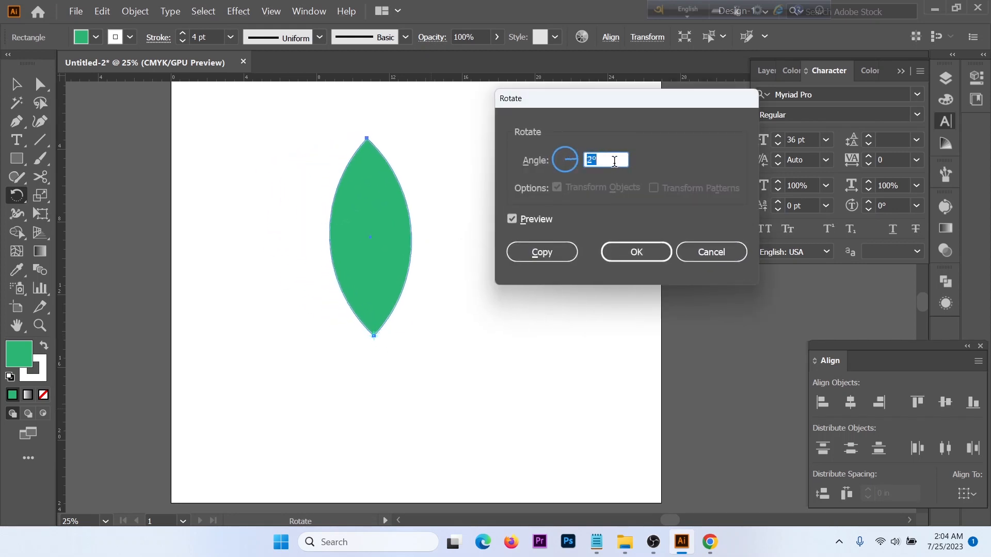
pyautogui.scroll(-6, 619, 160)
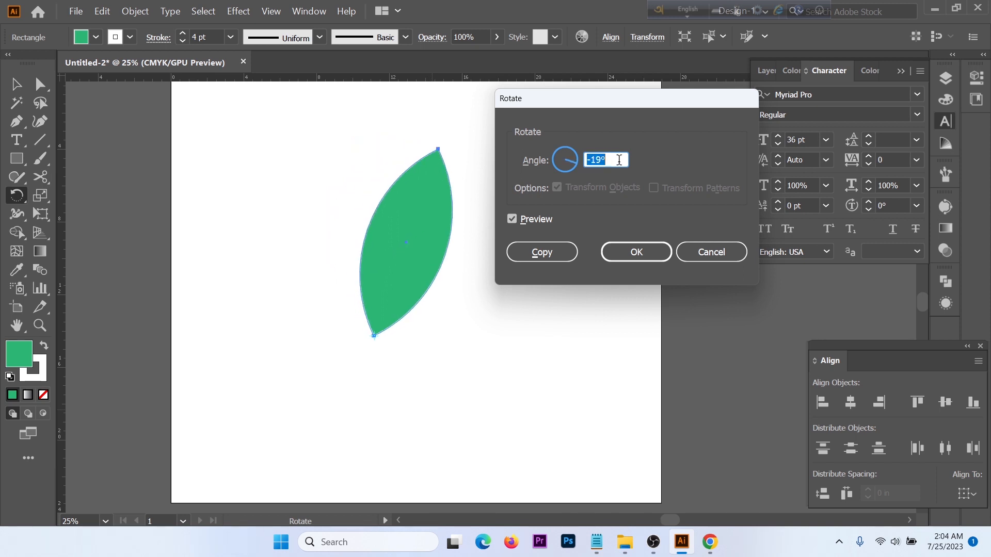
pyautogui.scroll(2, 618, 160)
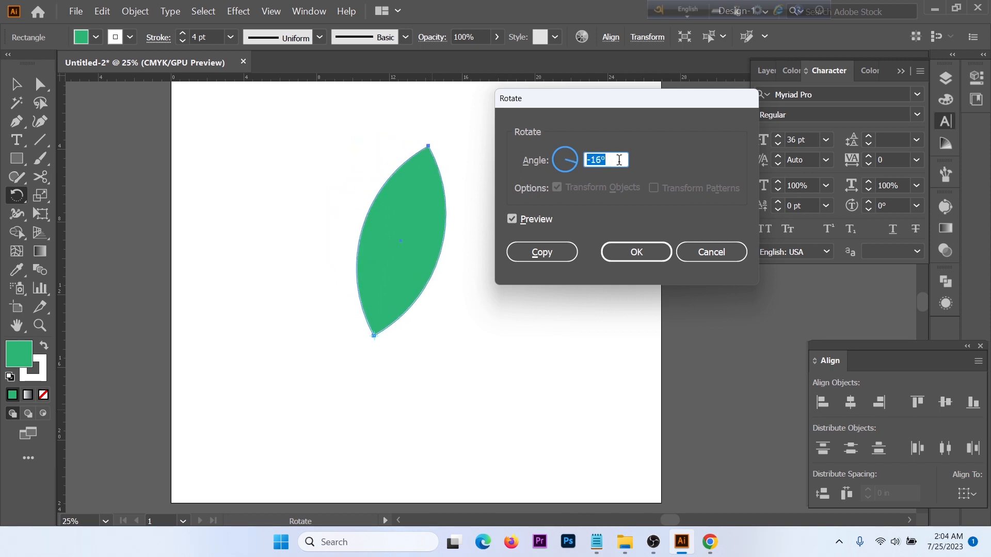
pyautogui.scroll(-3, 618, 159)
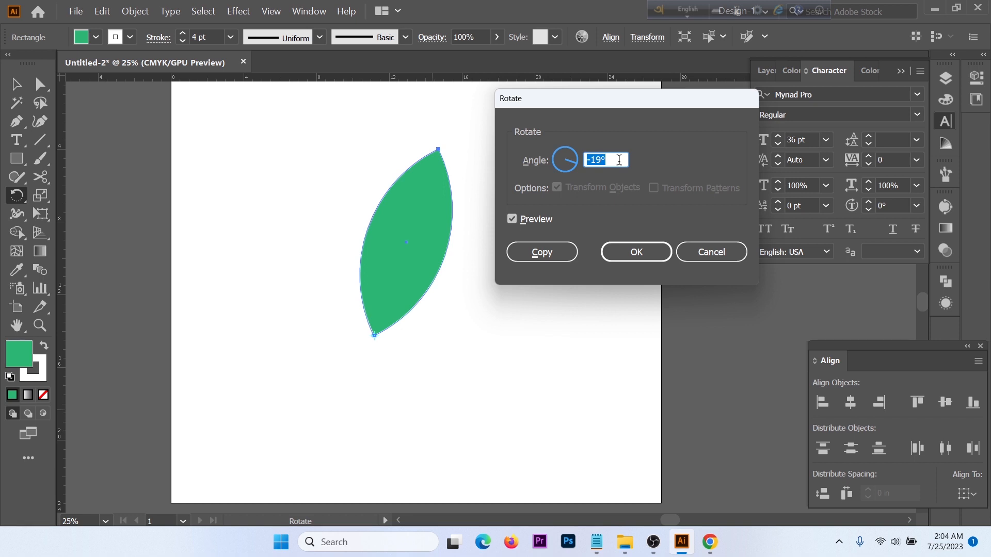
pyautogui.scroll(-1, 619, 160)
pyautogui.click(557, 252)
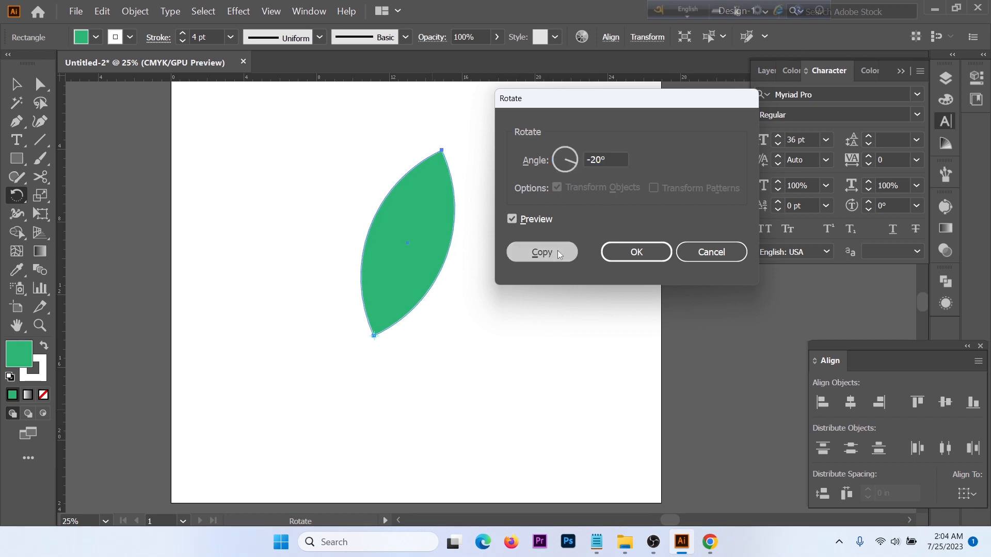
# - Repeat the -20° rotated copy of the leaf around its bottom tip until the petals form a complete flower
pyautogui.hotkey('ctrl', 'd')
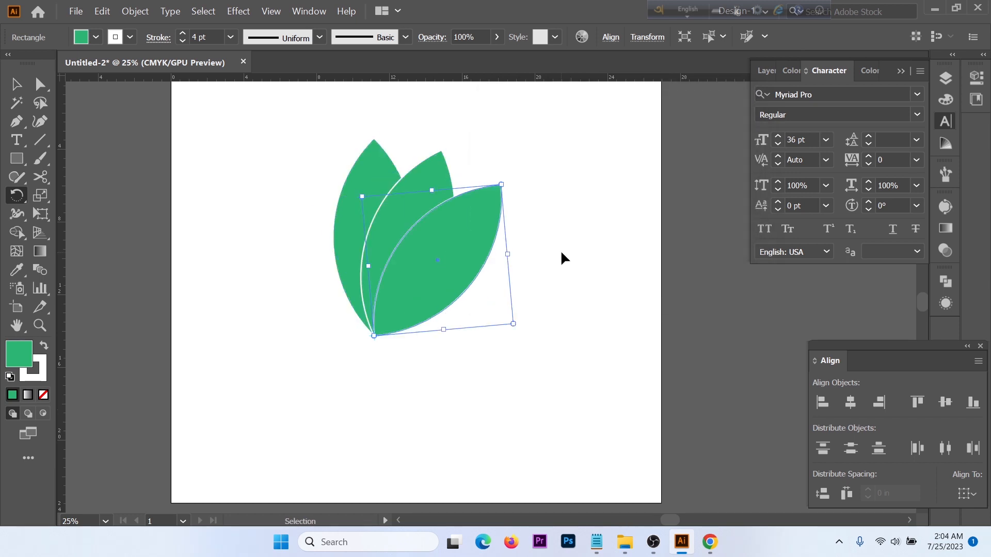
pyautogui.hotkey('ctrl', 'd')
pyautogui.hotkey('ctrl', 'd')
pyautogui.hotkey('ctrl', 'd')
pyautogui.hotkey('ctrl', 'd')
pyautogui.hotkey('ctrl', 'd')
pyautogui.hotkey('ctrl', 'd')
pyautogui.hotkey('ctrl', 'd')
pyautogui.hotkey('ctrl', 'd')
pyautogui.hotkey('ctrl', 'd')
pyautogui.hotkey('ctrl', 'd')
pyautogui.hotkey('ctrl', 'd')
pyautogui.hotkey('ctrl', 'd')
pyautogui.hotkey('ctrl', 'd')
pyautogui.hotkey('ctrl', 'd')
pyautogui.hotkey('ctrl', 'd')
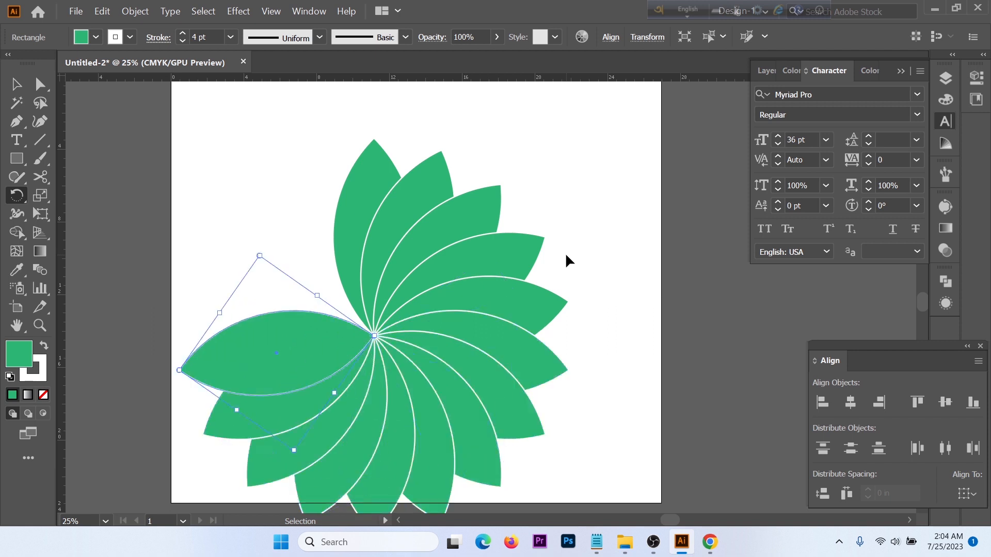
pyautogui.hotkey('ctrl', 'd')
pyautogui.press('v')
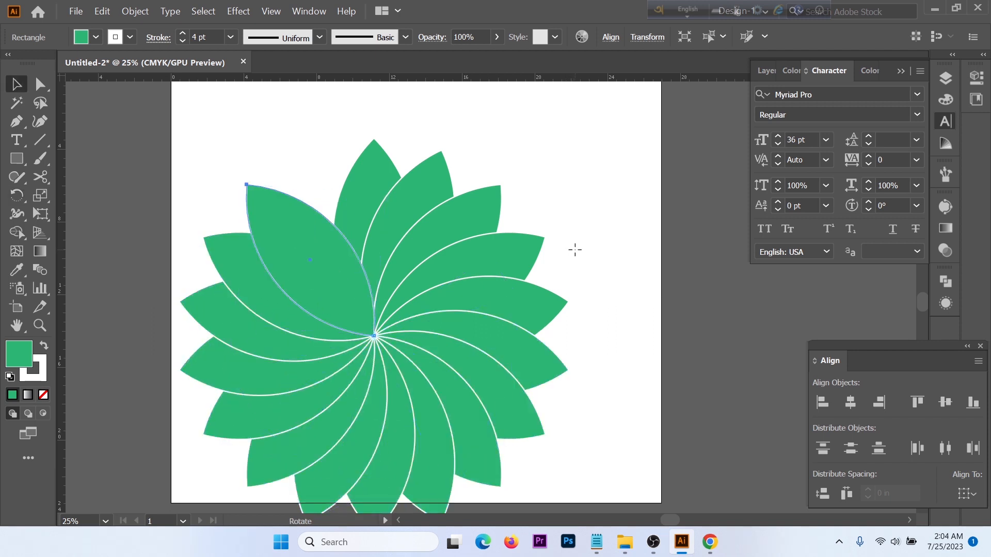
pyautogui.scroll(-2, 577, 179)
pyautogui.click(576, 179)
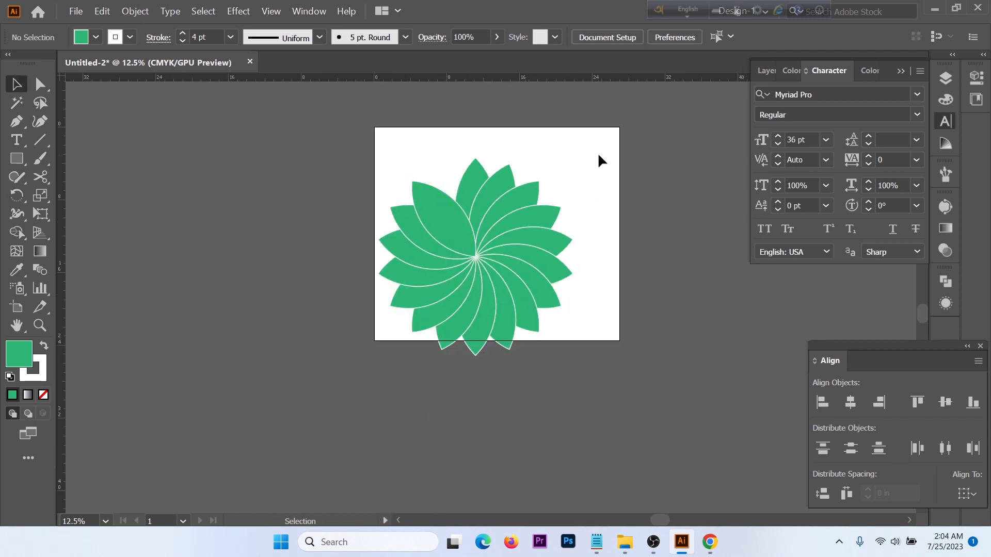
# - Select all the petals and scale the flower proportionally to slightly under half its size, keeping it within the artboard
pyautogui.moveTo(598, 154); pyautogui.dragTo(373, 403)
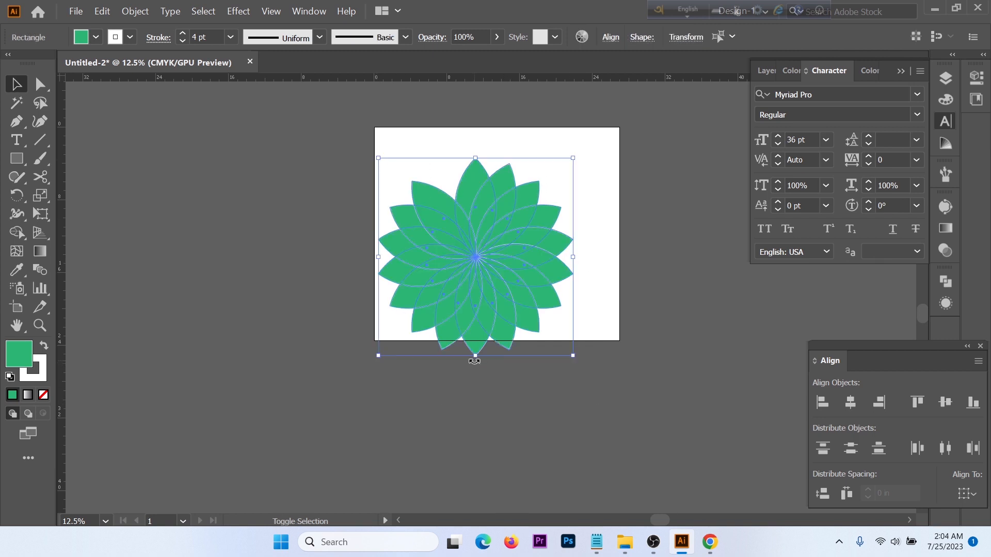
pyautogui.moveTo(476, 359); pyautogui.dragTo(475, 247)
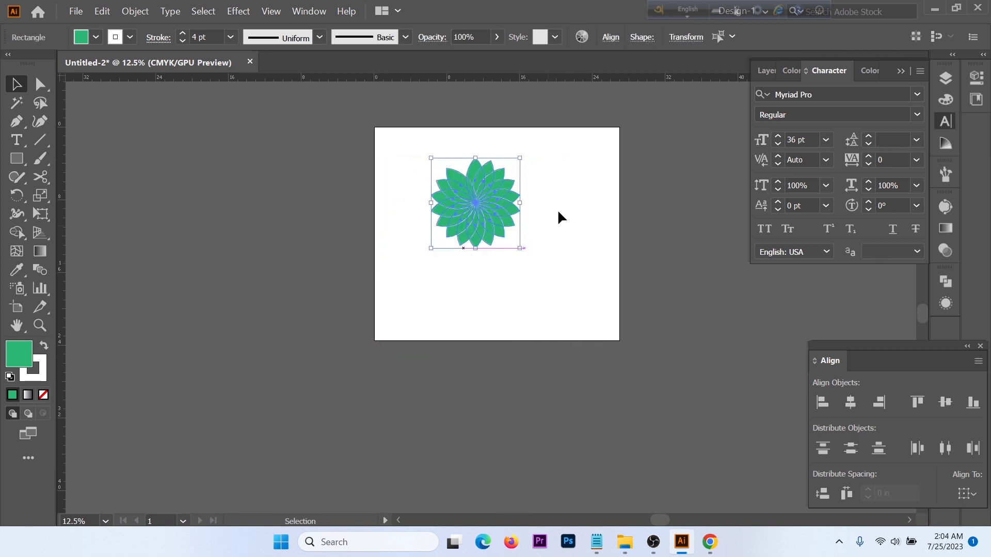
pyautogui.click(542, 191)
pyautogui.scroll(2, 528, 164)
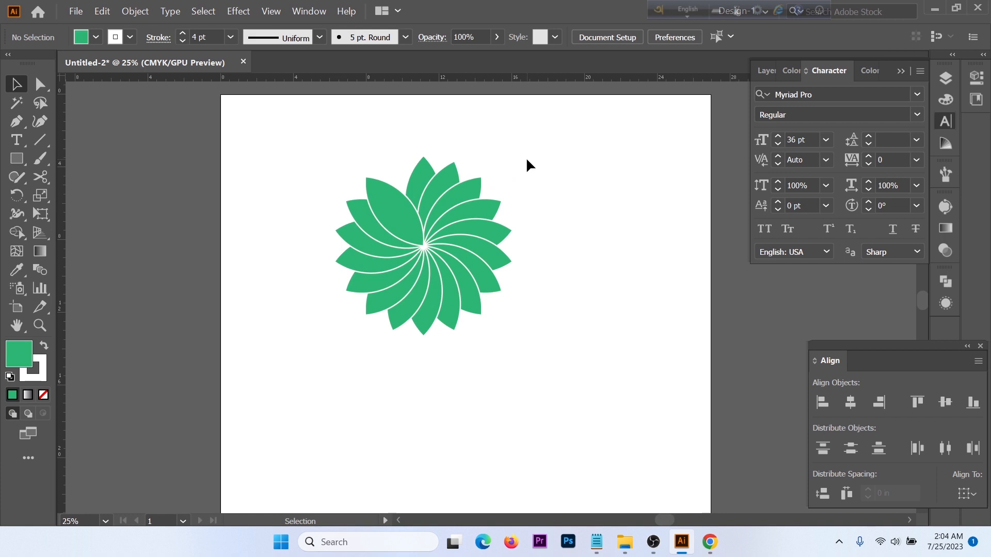
pyautogui.moveTo(529, 155); pyautogui.dragTo(308, 384)
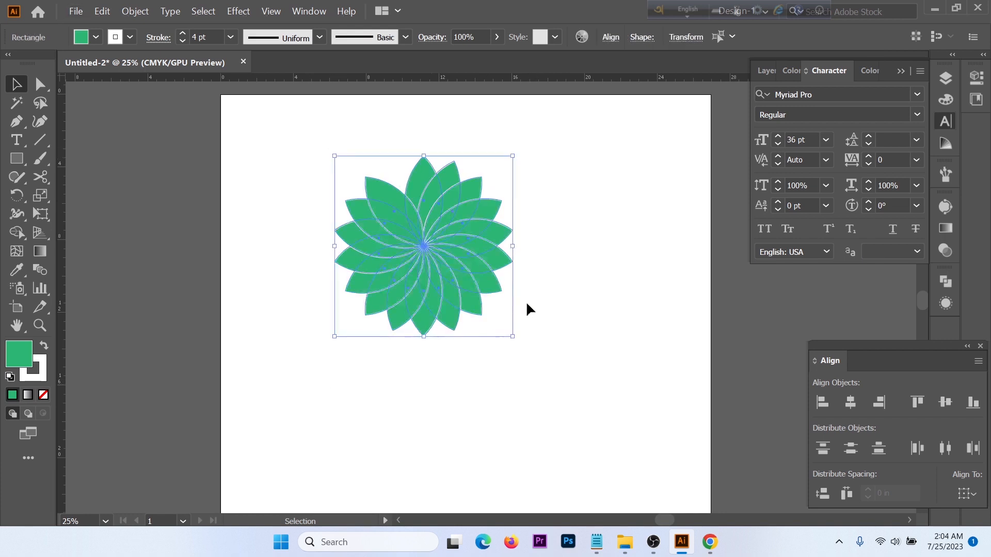
pyautogui.click(555, 262)
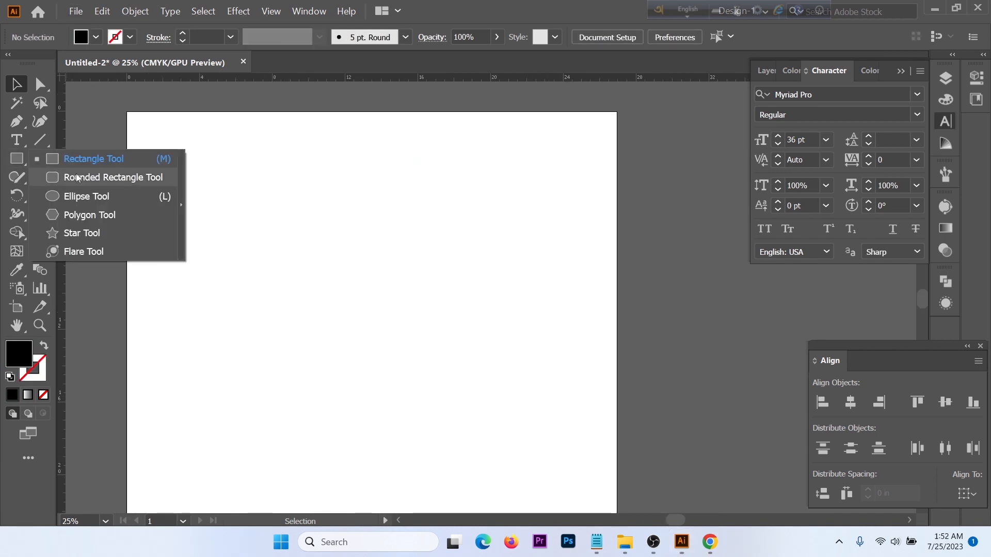
# - Draw a black rounded rectangle about 14 in by 10.55 in on the empty artboard and inspect its rounded corner
pyautogui.click(76, 177)
pyautogui.moveTo(302, 162); pyautogui.dragTo(556, 353)
pyautogui.press('v')
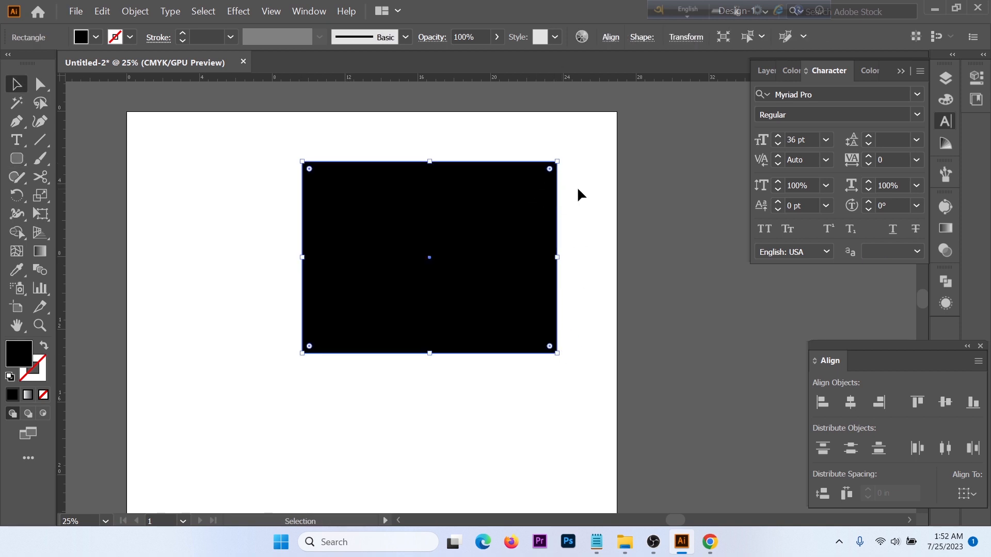
pyautogui.click(565, 168)
pyautogui.scroll(5, 559, 157)
pyautogui.scroll(1, 558, 161)
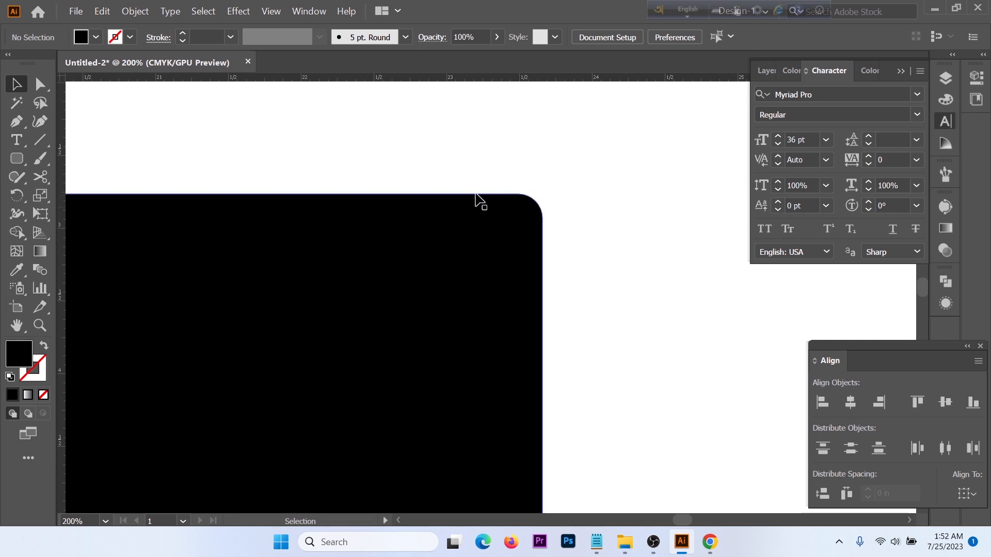
pyautogui.scroll(-4, 542, 143)
pyautogui.scroll(-3, 429, 205)
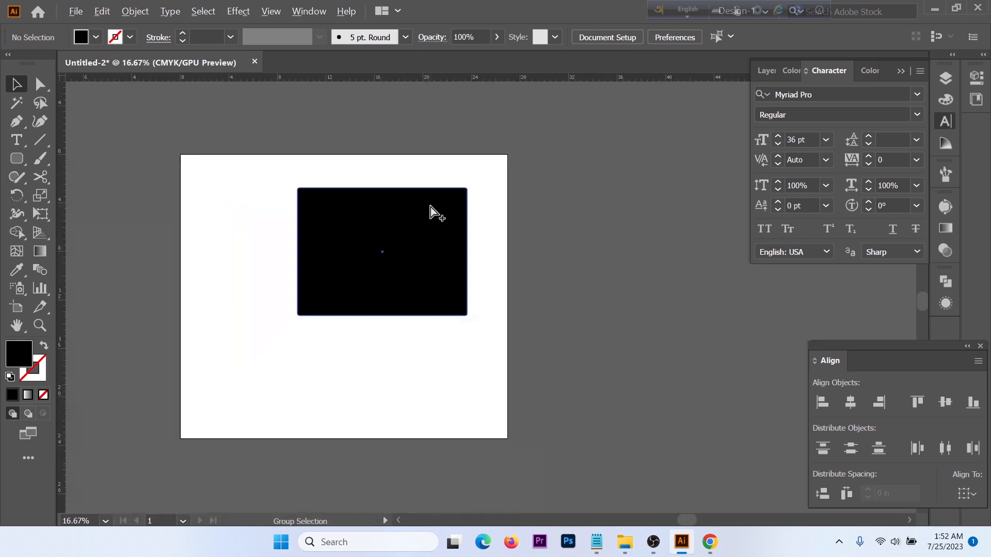
# - Increase the radius of all the rounded rectangle's corners to about 3.33 in
pyautogui.click(307, 209)
pyautogui.moveTo(18, 159); pyautogui.dragTo(38, 166)
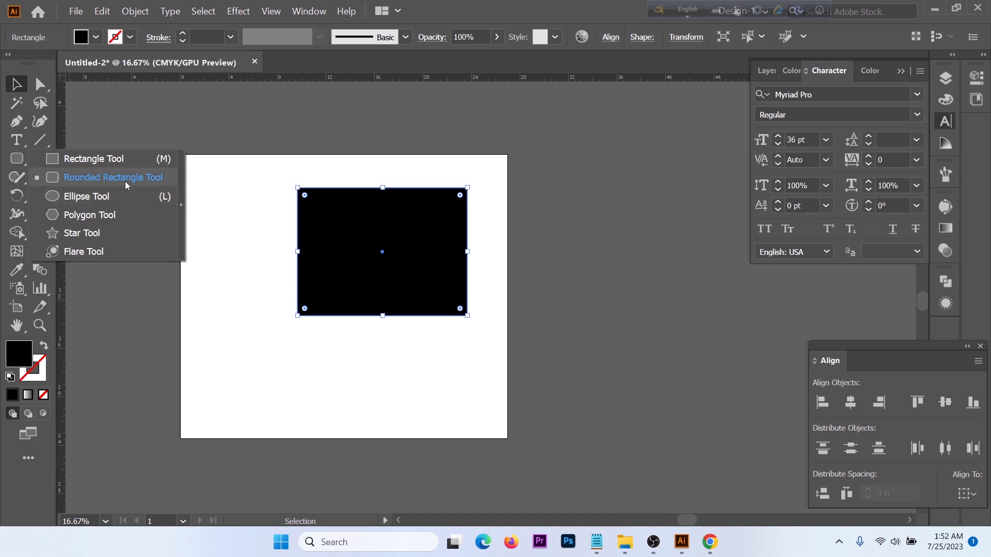
pyautogui.scroll(4, 457, 206)
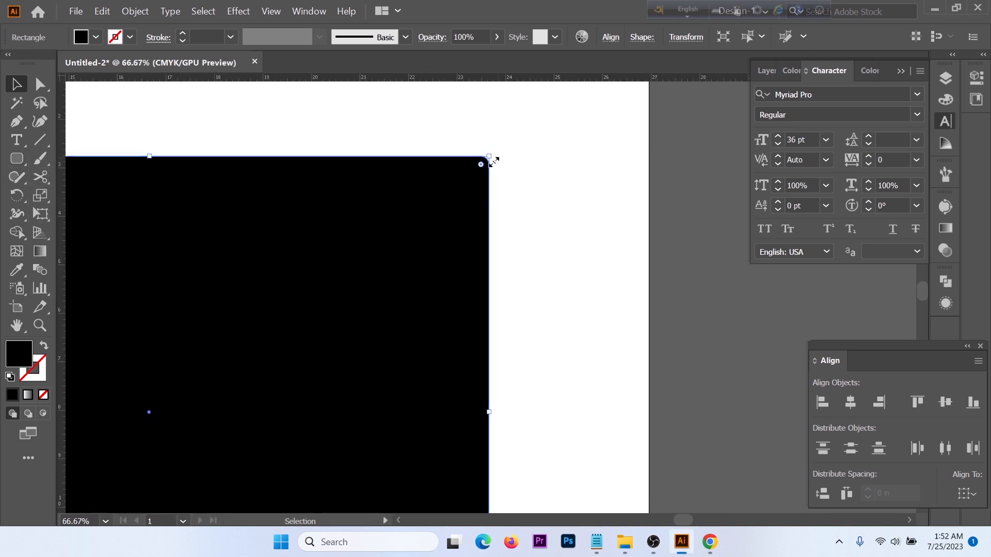
pyautogui.moveTo(480, 164); pyautogui.dragTo(356, 321)
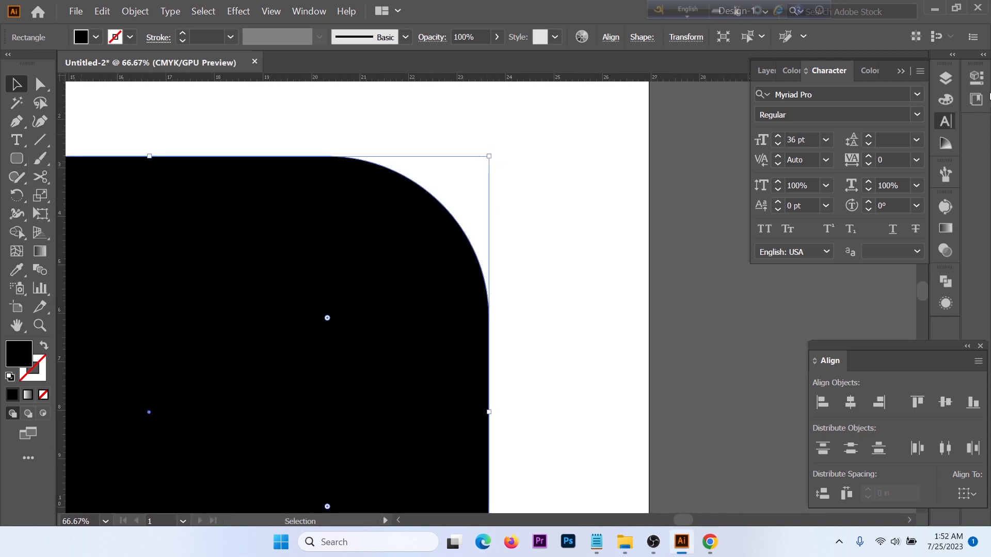
# - Show the rounded rectangle's detailed transform properties, including its corner radii, and delete the rectangle
pyautogui.click(975, 99)
pyautogui.click(939, 194)
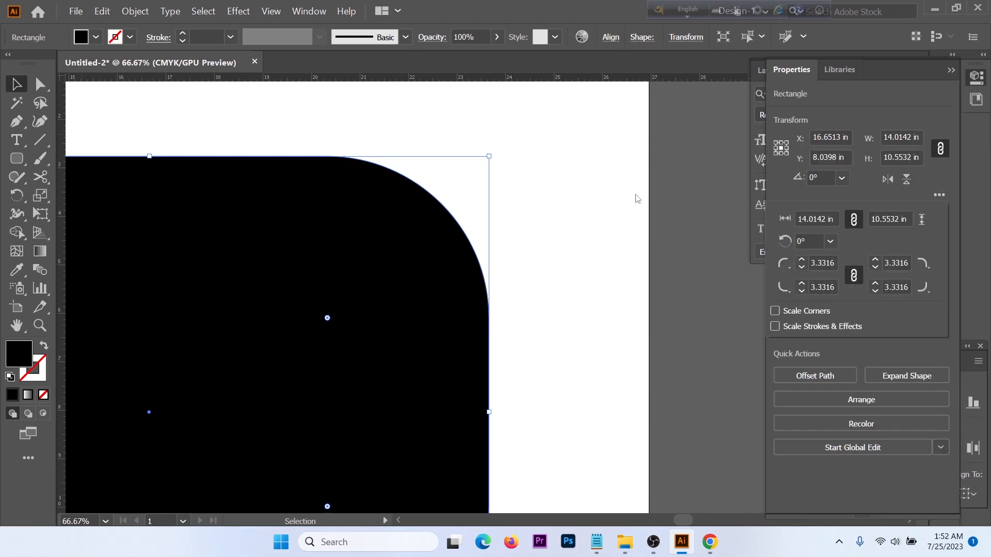
pyautogui.keyDown('alt'); pyautogui.scroll(-4, 564, 217); pyautogui.keyUp('alt')
pyautogui.keyDown('alt'); pyautogui.scroll(2, 512, 235); pyautogui.keyUp('alt')
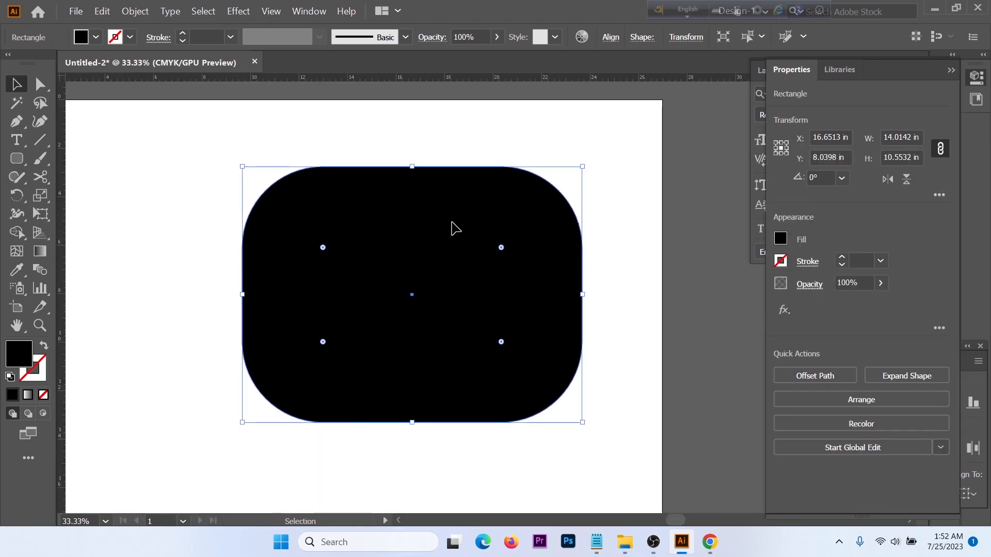
pyautogui.press('Delete')
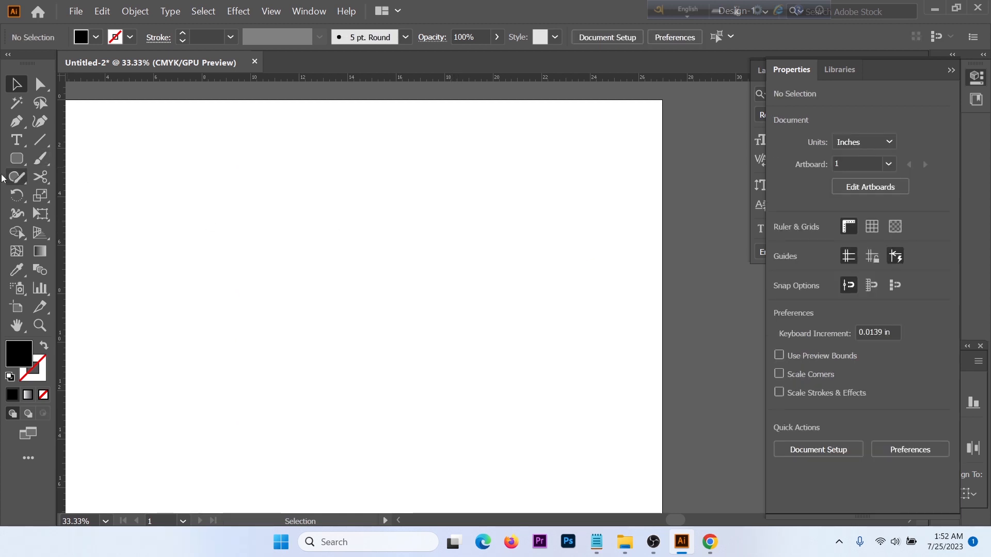
# - Draw two separate black circles, one about 7.28 in wide outward from its centre and one about 7.32 in wide from its corner
pyautogui.click(17, 158)
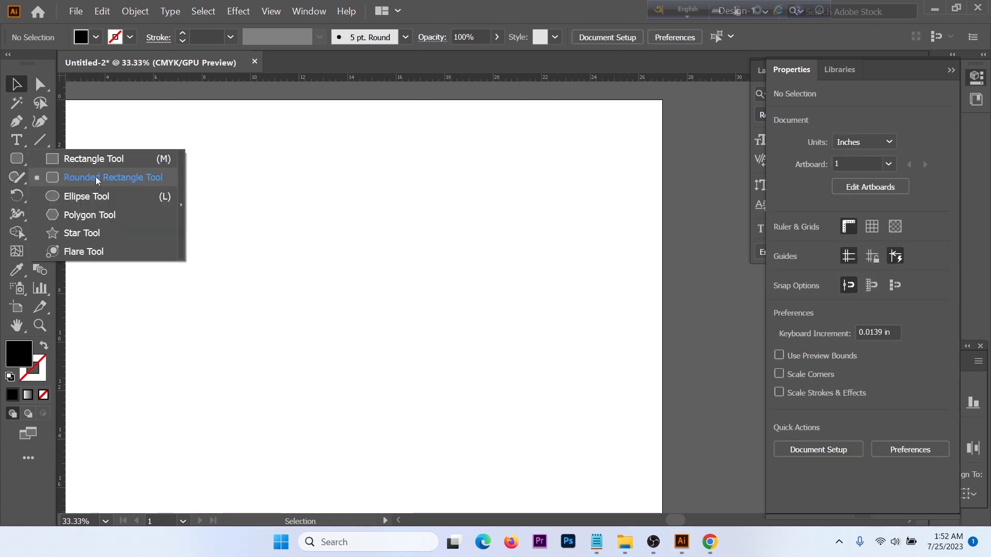
pyautogui.press('l')
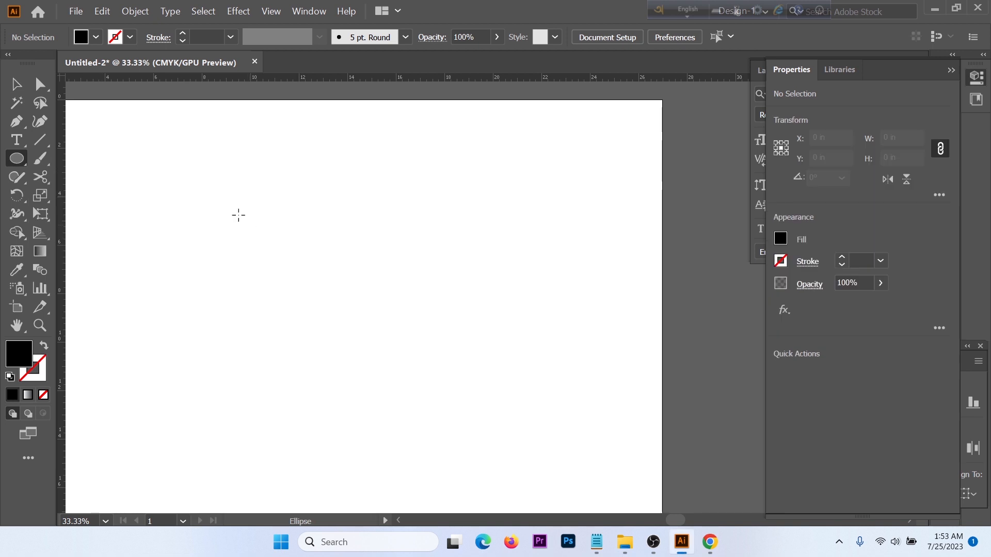
pyautogui.moveTo(237, 215); pyautogui.dragTo(327, 270)
pyautogui.scroll(2, 377, 290)
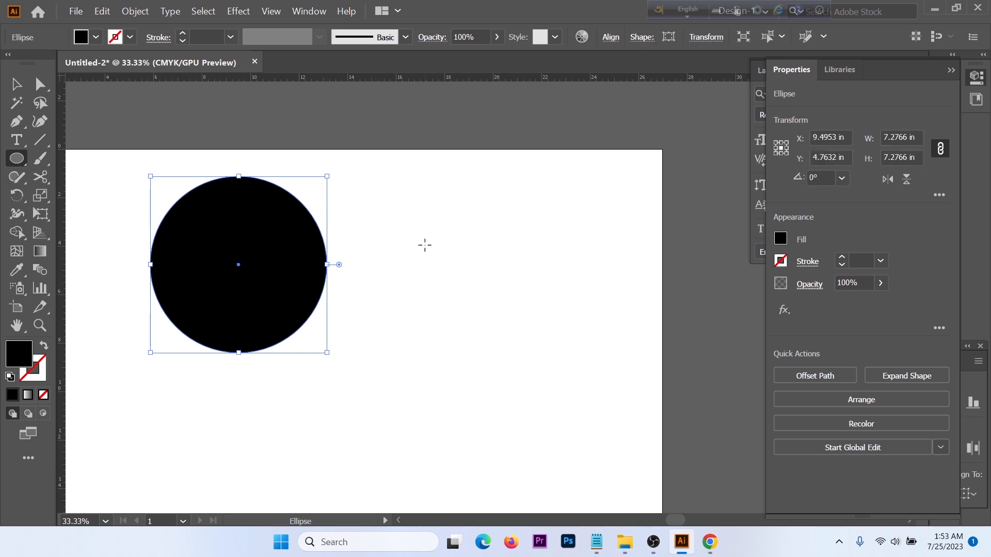
pyautogui.moveTo(425, 245); pyautogui.dragTo(602, 367)
pyautogui.scroll(-3, 513, 283)
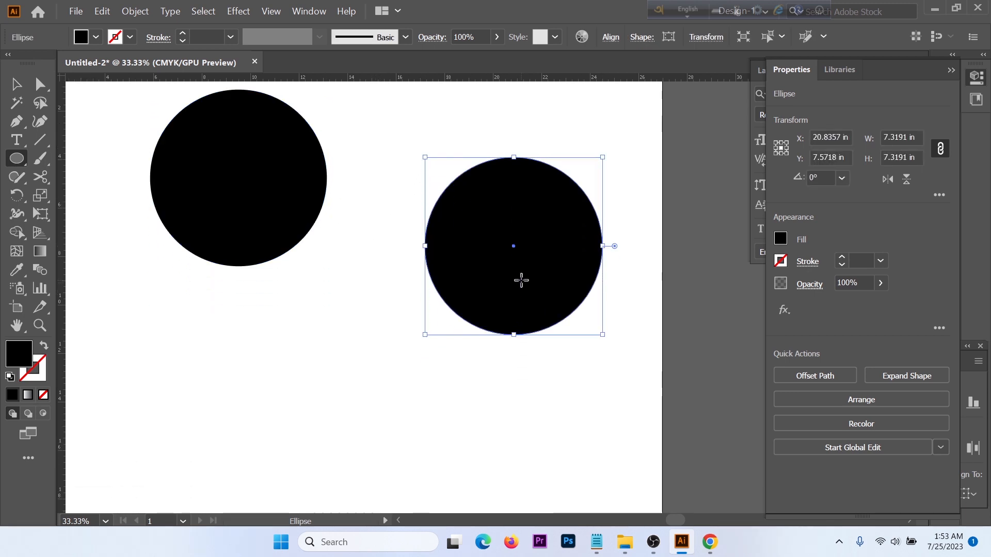
pyautogui.press('v')
pyautogui.scroll(-1, 405, 268)
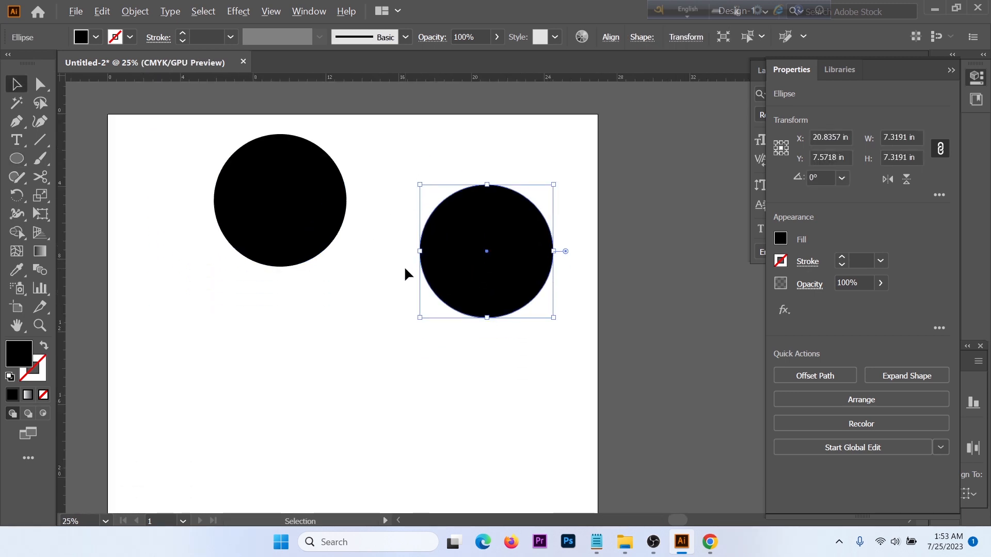
pyautogui.hscroll(-2, 413, 307)
# - Draw a black ellipse about 9.1 in by 6.95 in below the two circles and delete all three shapes
pyautogui.click(19, 159)
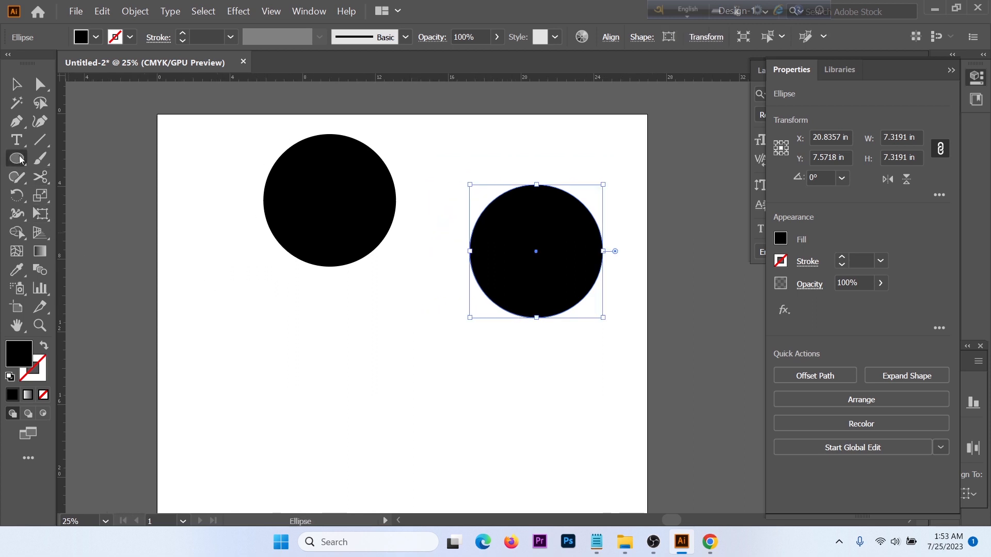
pyautogui.moveTo(285, 323); pyautogui.dragTo(451, 448)
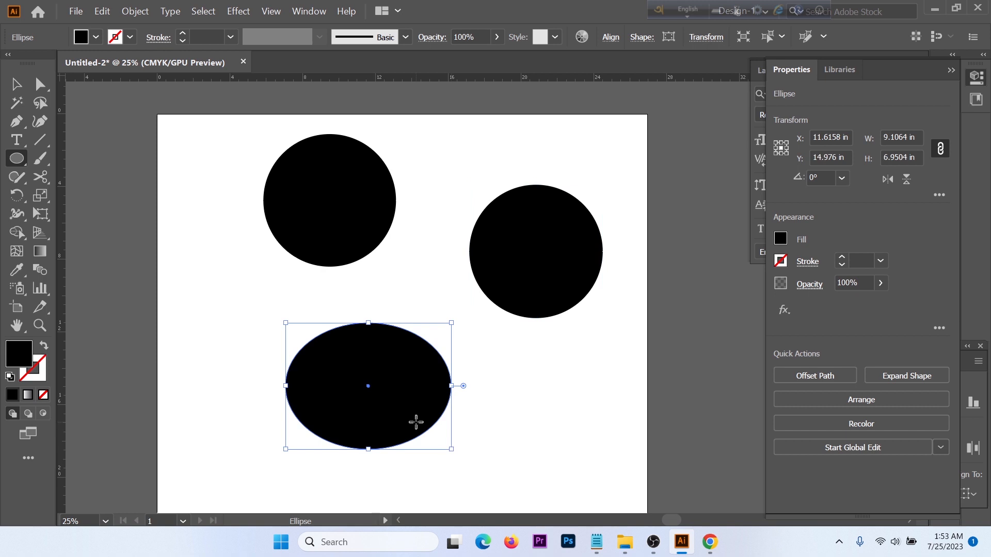
pyautogui.press('v')
pyautogui.moveTo(238, 172); pyautogui.dragTo(577, 427)
pyautogui.press('Delete')
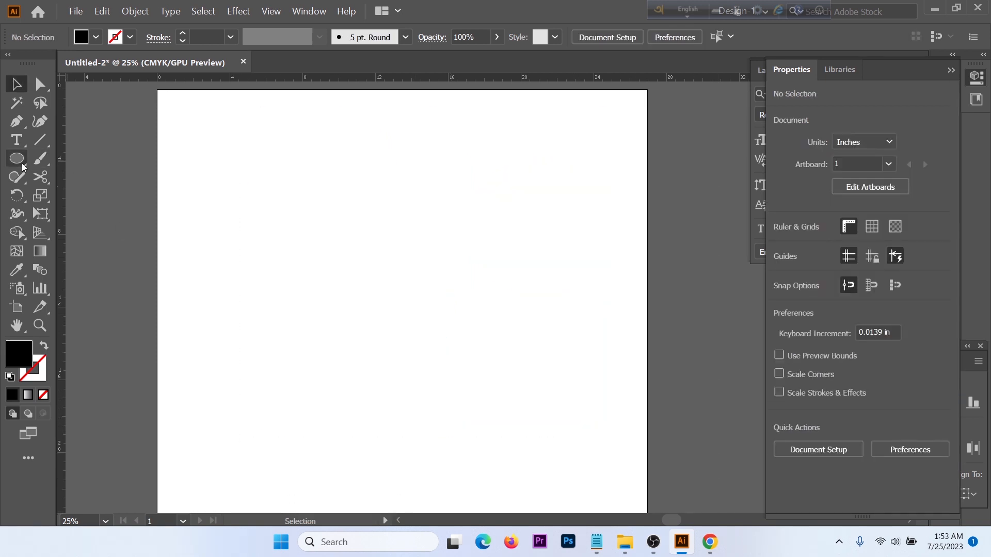
# - Draw an upright black pentagon about 7.4 in by 7 in with the Polygon tool, trying different side counts before settling on five
pyautogui.click(23, 165)
pyautogui.click(102, 219)
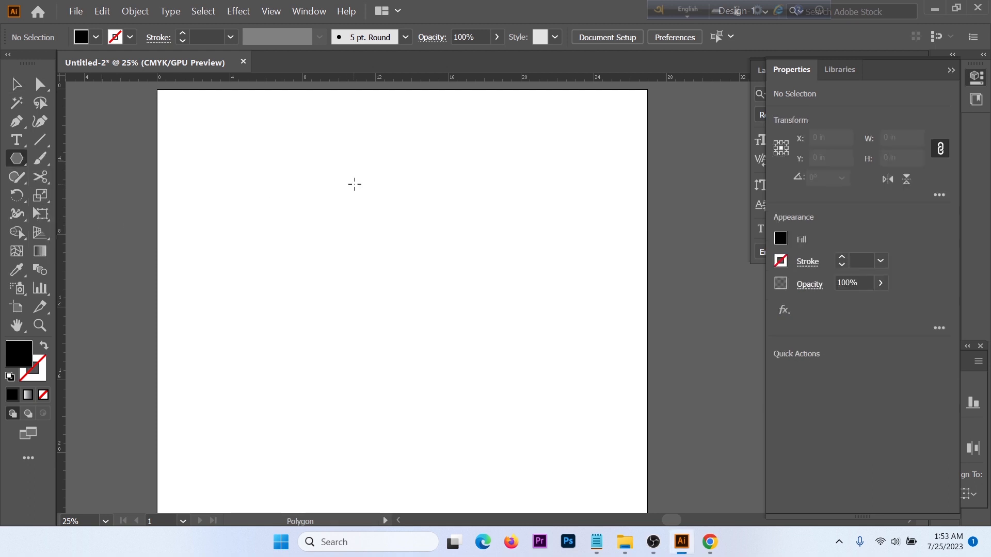
pyautogui.moveTo(316, 199); pyautogui.dragTo(407, 221)
pyautogui.press('Up')
pyautogui.press('Up')
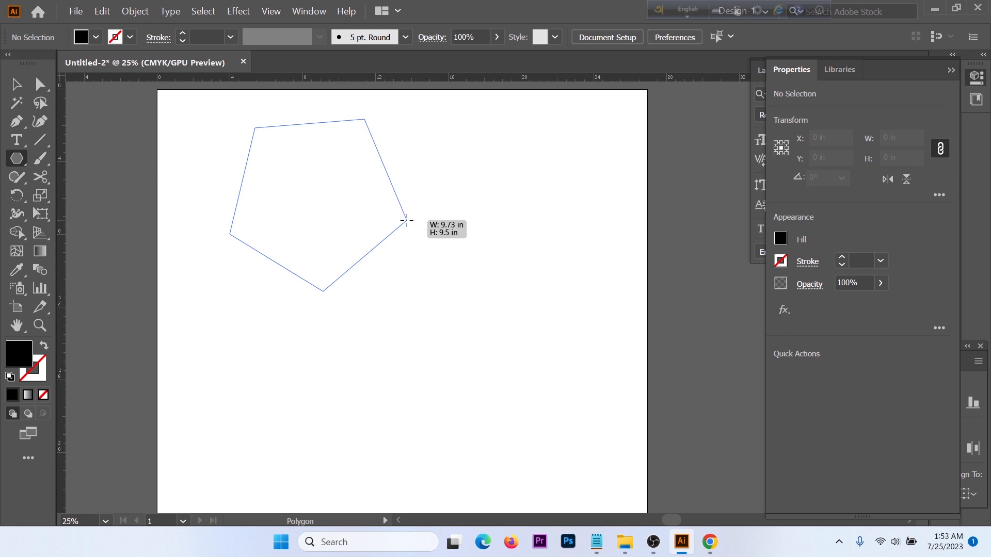
pyautogui.press('Up')
pyautogui.press('Up')
pyautogui.moveTo(407, 220); pyautogui.dragTo(406, 221)
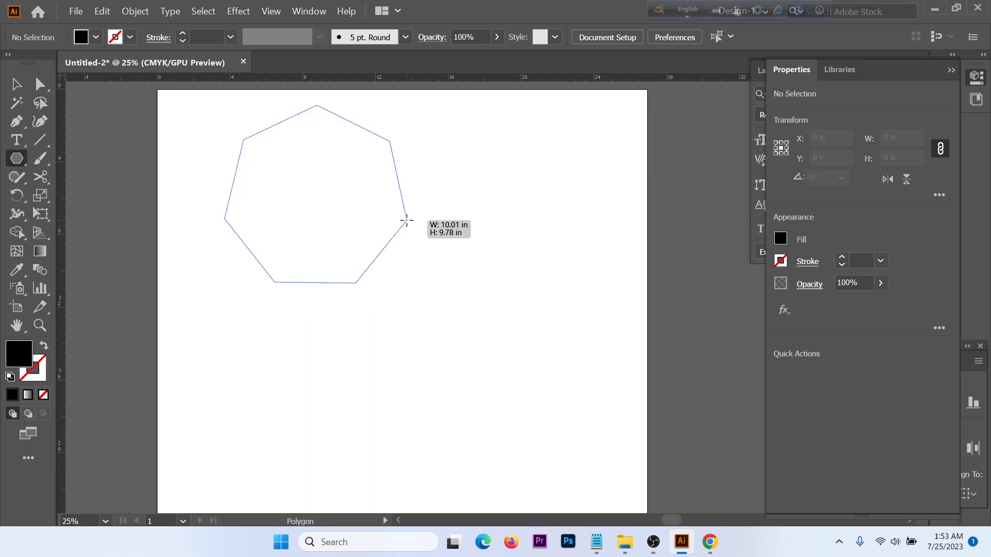
pyautogui.press('Up')
pyautogui.press('Up')
pyautogui.press('Down')
pyautogui.press('Down')
pyautogui.press('Down')
pyautogui.press('Up')
pyautogui.moveTo(406, 221); pyautogui.dragTo(406, 220)
pyautogui.press('Down')
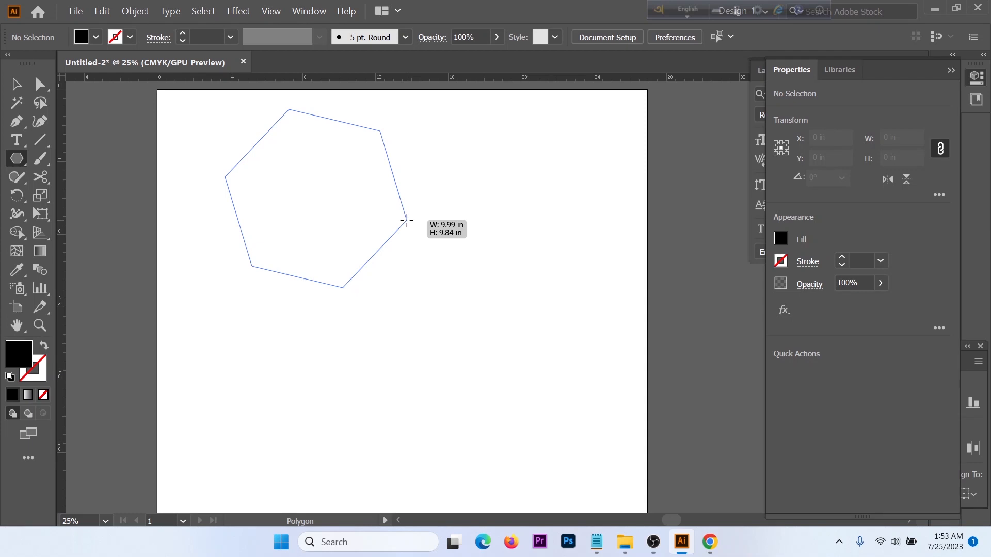
pyautogui.press('Down')
pyautogui.press('Down')
pyautogui.moveTo(407, 221); pyautogui.dragTo(382, 219)
pyautogui.press('Down')
pyautogui.press('Up')
pyautogui.press('Up')
pyautogui.press('Up')
pyautogui.press('Up')
pyautogui.press('Up')
pyautogui.press('Down')
pyautogui.press('Down')
pyautogui.press('Down')
# - Draw an upright five-pointed black star about 7.8 in by 7.4 in below the pentagon, with its opposite arm edges aligned
pyautogui.rightClick(18, 159)
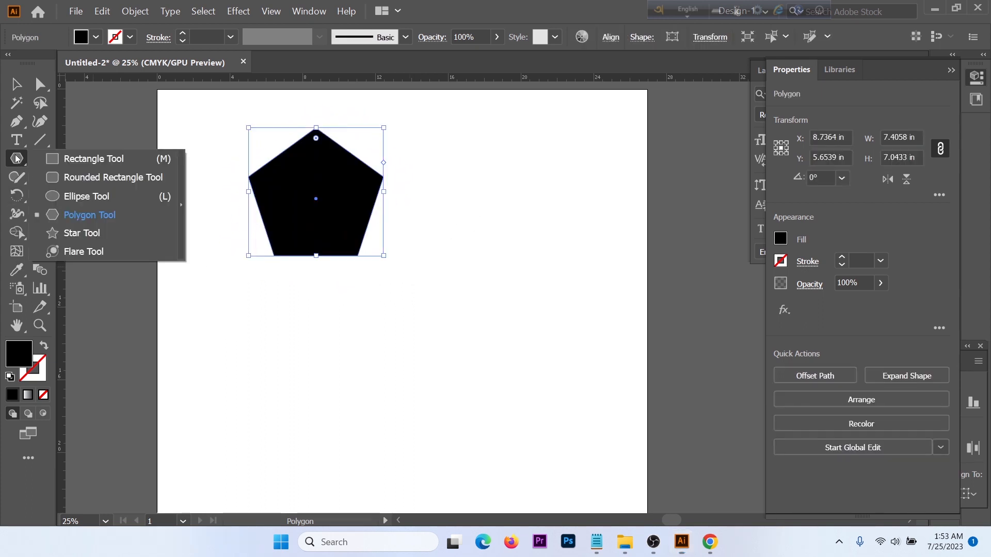
pyautogui.click(104, 235)
pyautogui.scroll(-3, 358, 277)
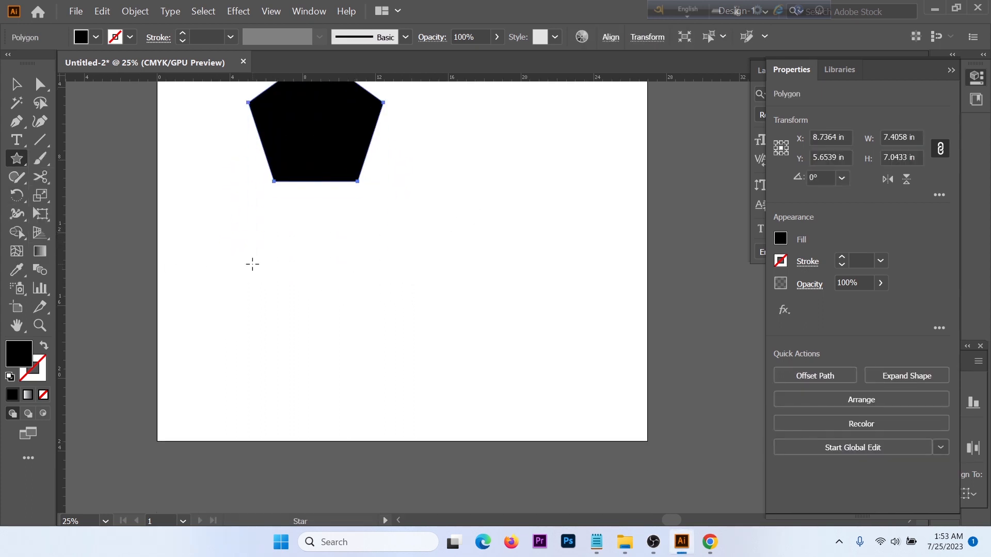
pyautogui.moveTo(252, 264); pyautogui.dragTo(295, 314)
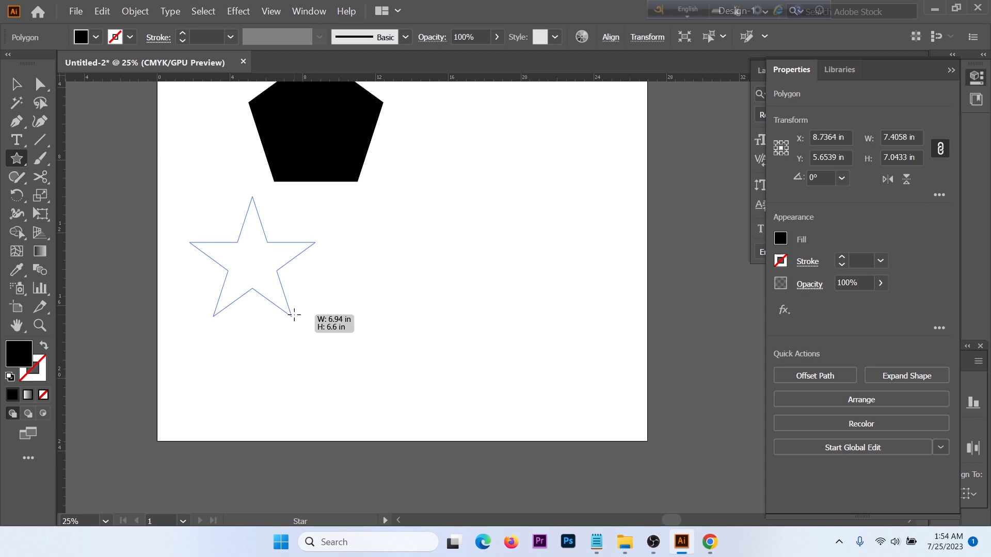
pyautogui.press('alt')
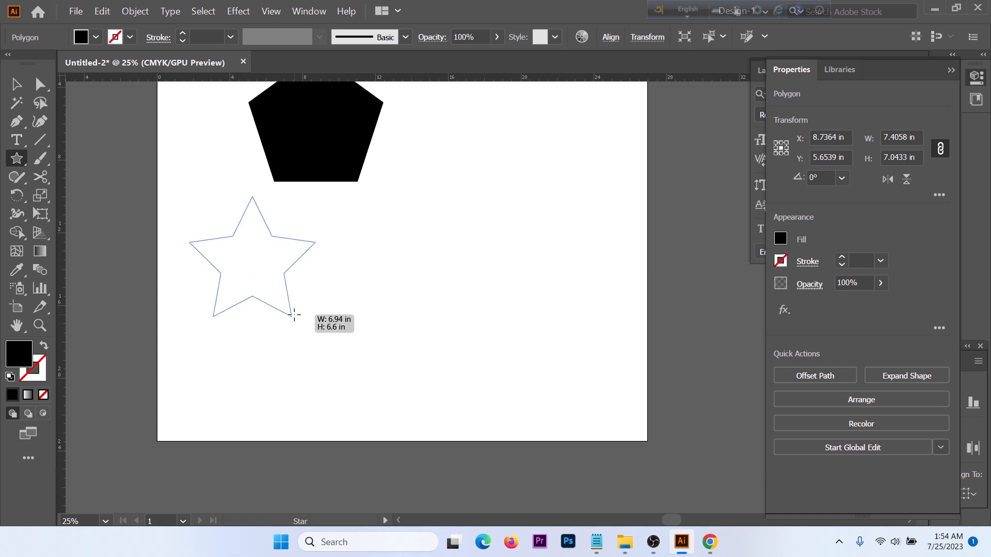
pyautogui.moveTo(294, 314); pyautogui.dragTo(311, 323)
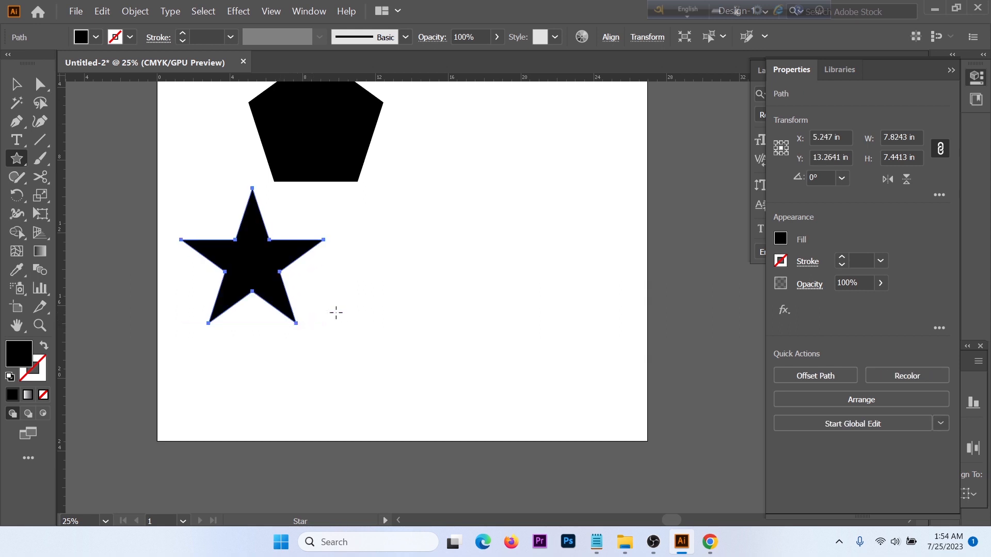
# - Place an overlapping copy of the black star beside the original, then delete both stars
pyautogui.press('v')
pyautogui.click(350, 270)
pyautogui.moveTo(256, 257); pyautogui.dragTo(295, 274)
pyautogui.scroll(1, 348, 265)
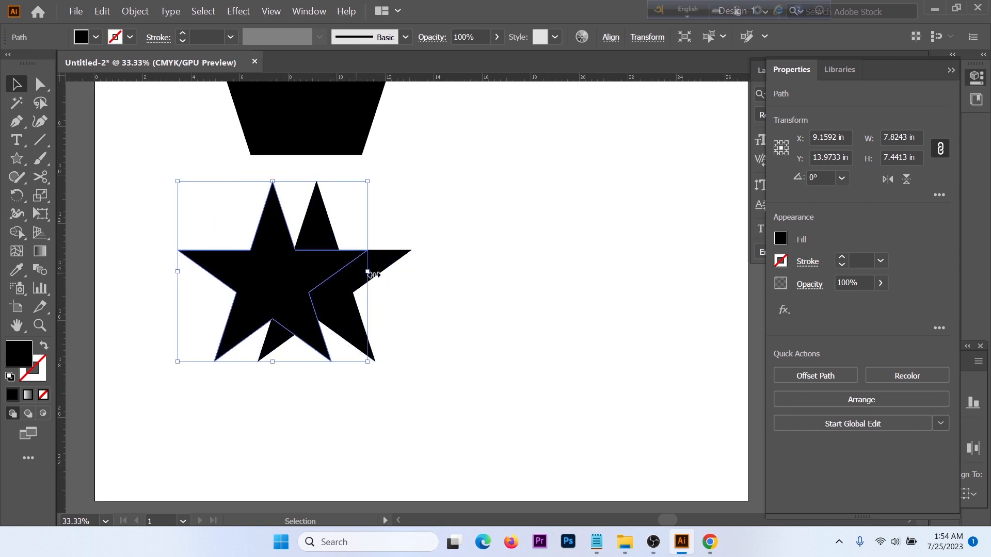
pyautogui.scroll(-1, 383, 270)
pyautogui.keyDown('shift'); pyautogui.click(325, 306); pyautogui.keyUp('shift')
pyautogui.press('Delete')
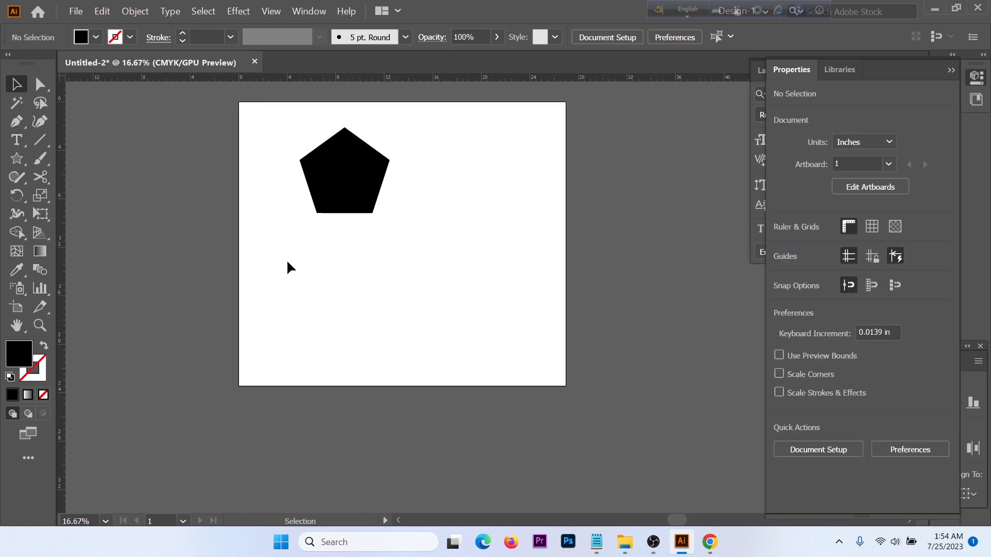
# - Try out selecting the Flare tool, switch back to the Rectangle tool and delete the black pentagon
pyautogui.click(17, 158)
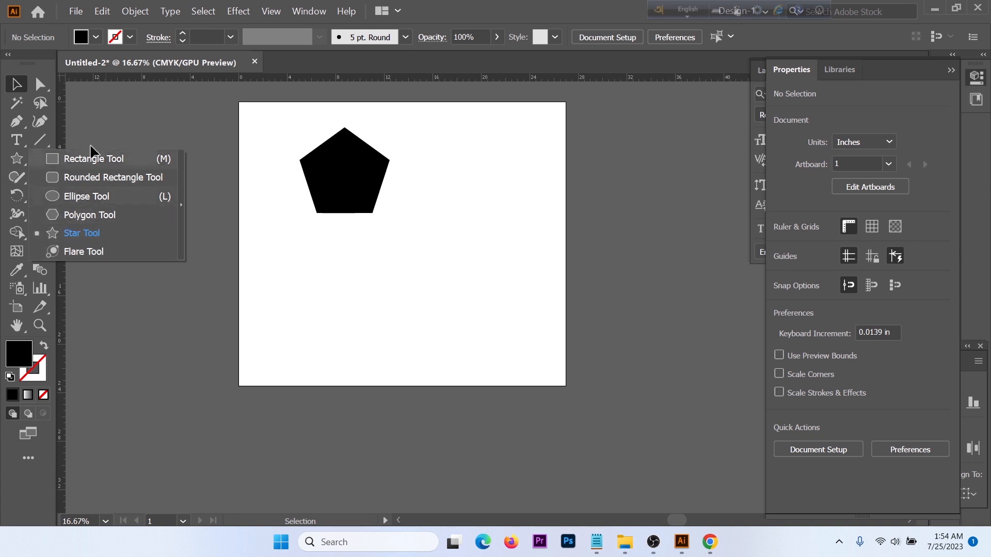
pyautogui.click(101, 251)
pyautogui.click(23, 164)
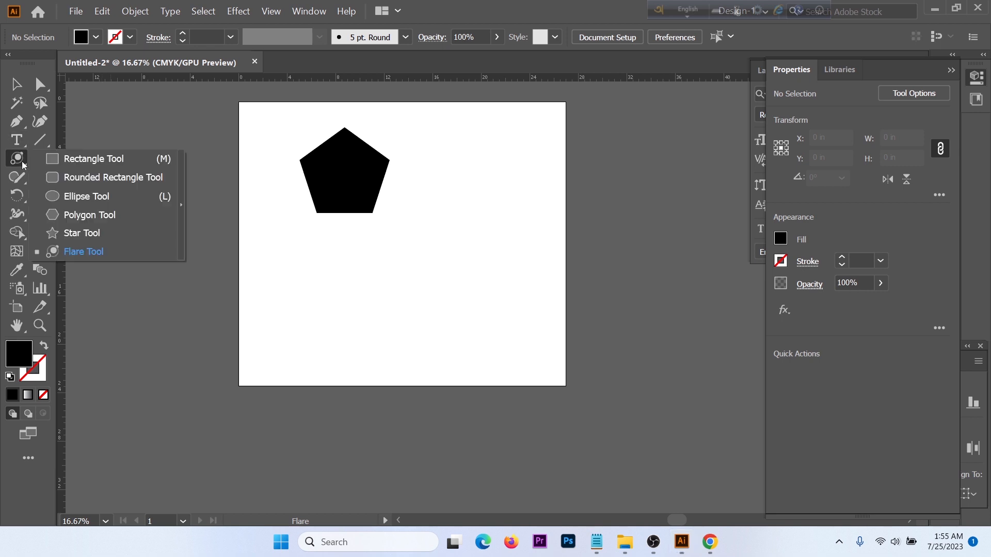
pyautogui.click(73, 158)
pyautogui.press('v')
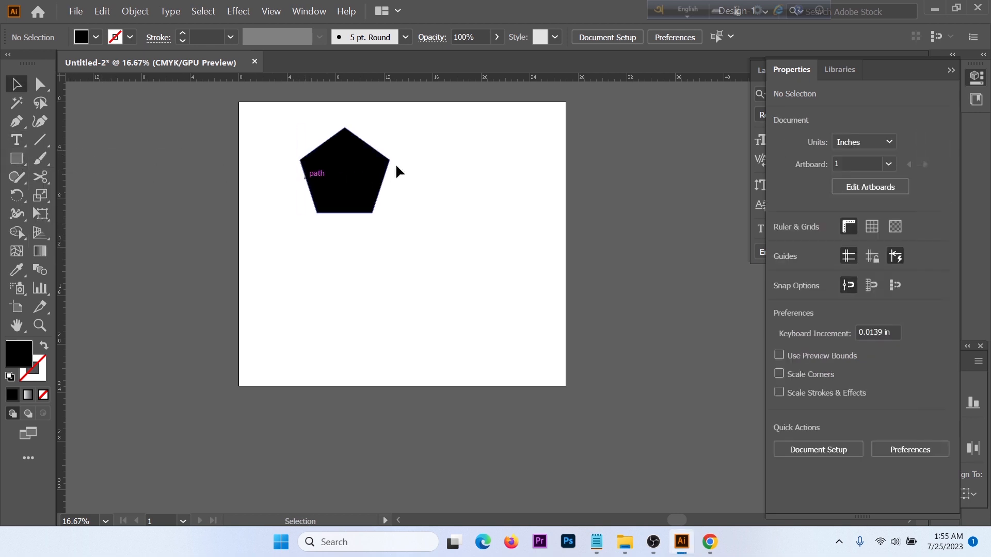
pyautogui.moveTo(447, 123); pyautogui.dragTo(268, 309)
pyautogui.press('Delete')
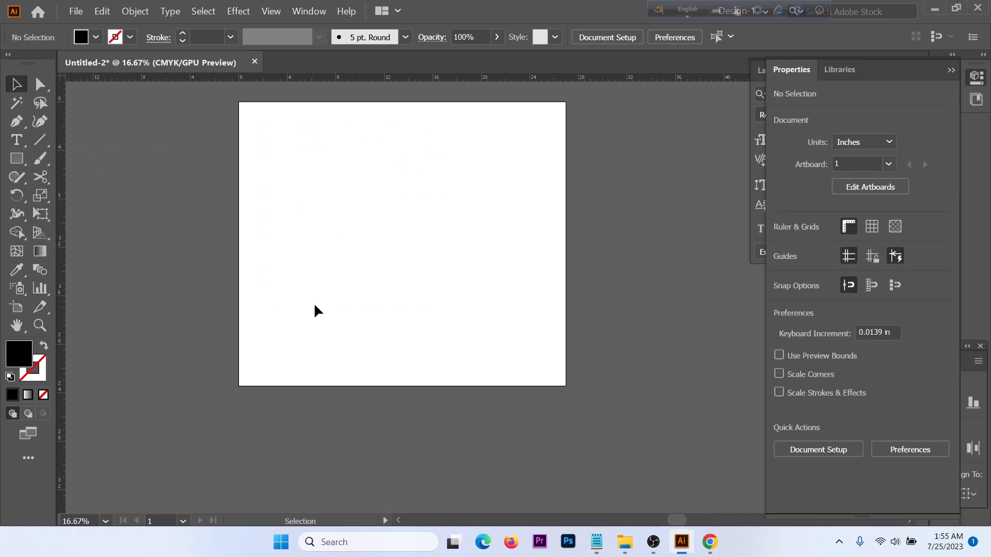
# - Collapse the expanded object properties to free the canvas around the empty artboard
pyautogui.scroll(2, 307, 292)
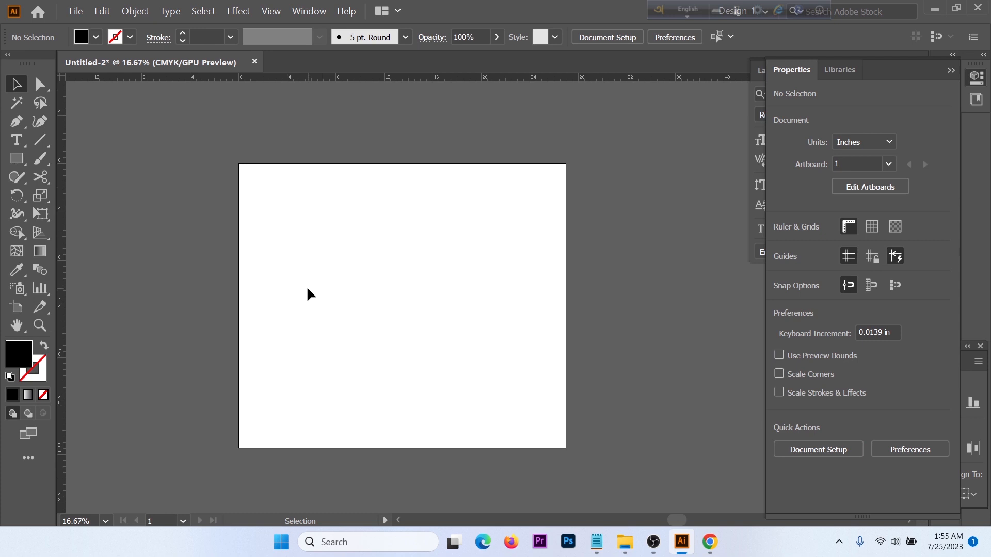
pyautogui.click(952, 70)
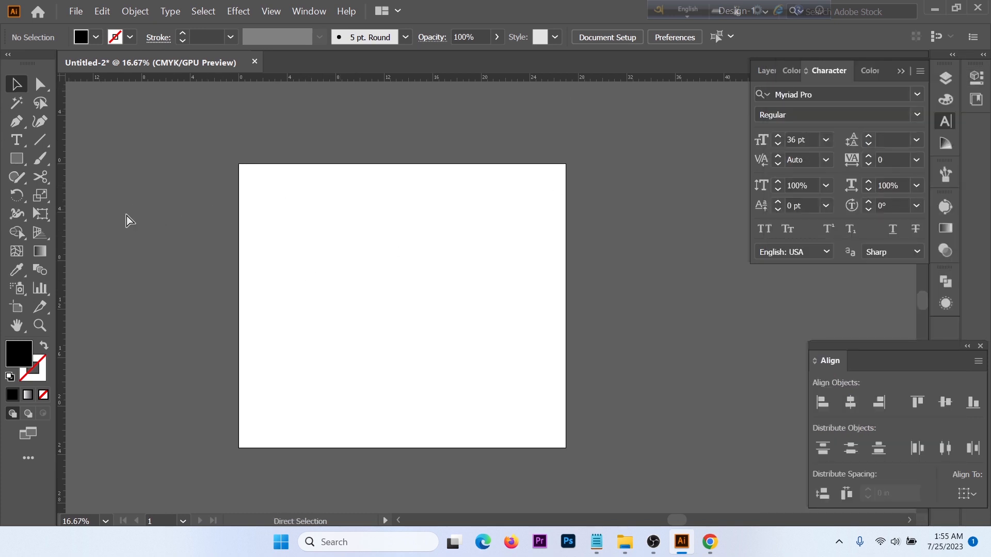
pyautogui.scroll(1, 147, 204)
pyautogui.hscroll(3, 170, 214)
pyautogui.scroll(-1, 179, 216)
pyautogui.hscroll(1, 179, 216)
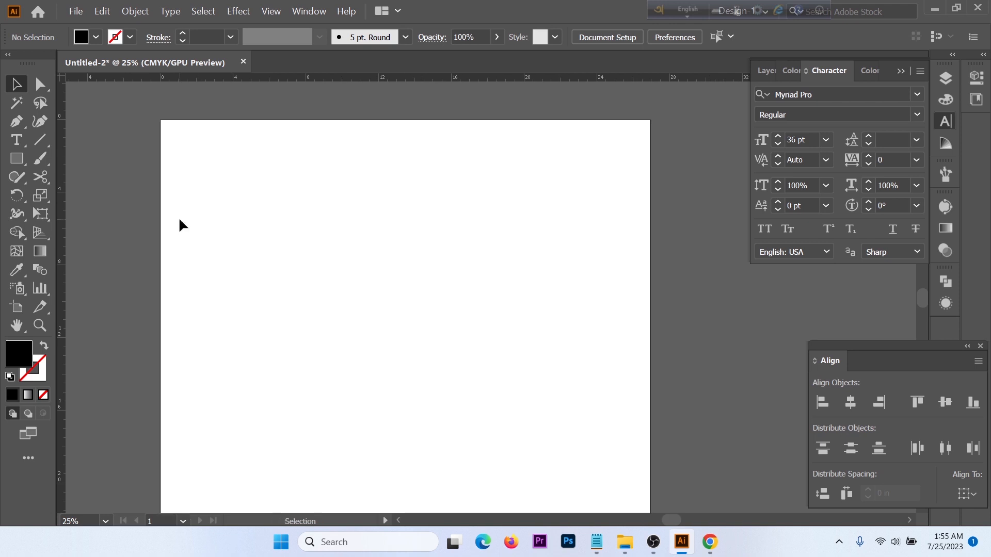
pyautogui.scroll(-1, 178, 217)
pyautogui.scroll(-1, 175, 220)
# - Draw a wide rectangle across the upper half of the artboard and fill it with light green
pyautogui.click(18, 161)
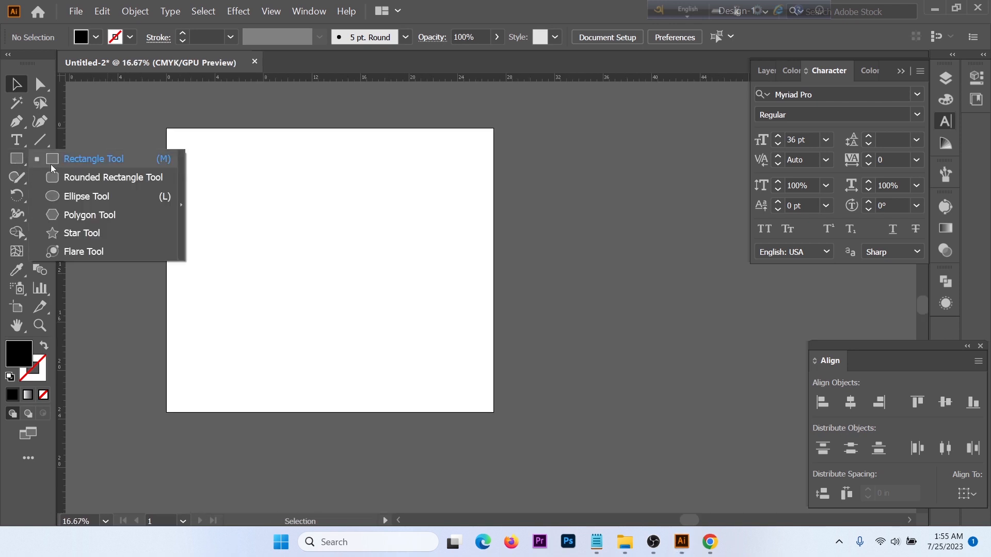
pyautogui.click(82, 159)
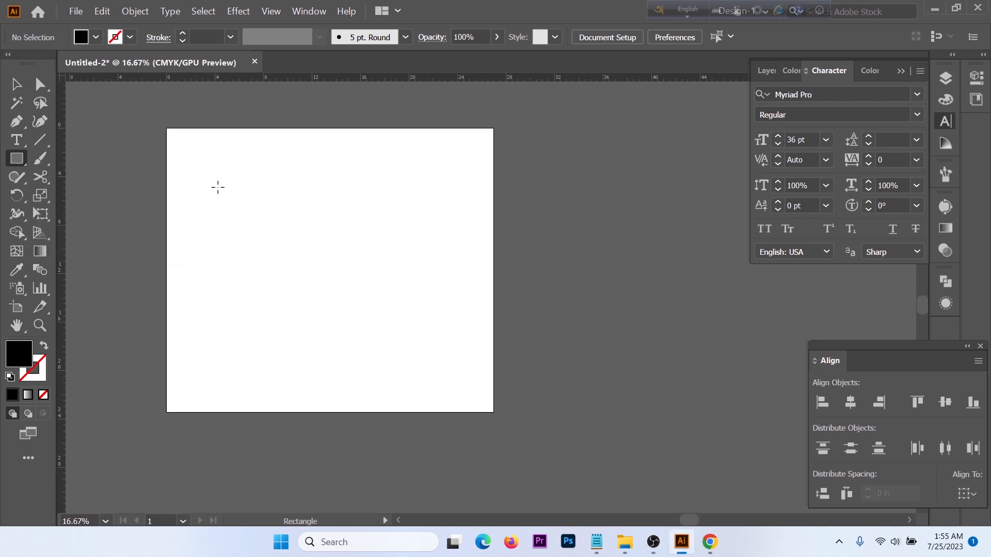
pyautogui.scroll(1, 218, 187)
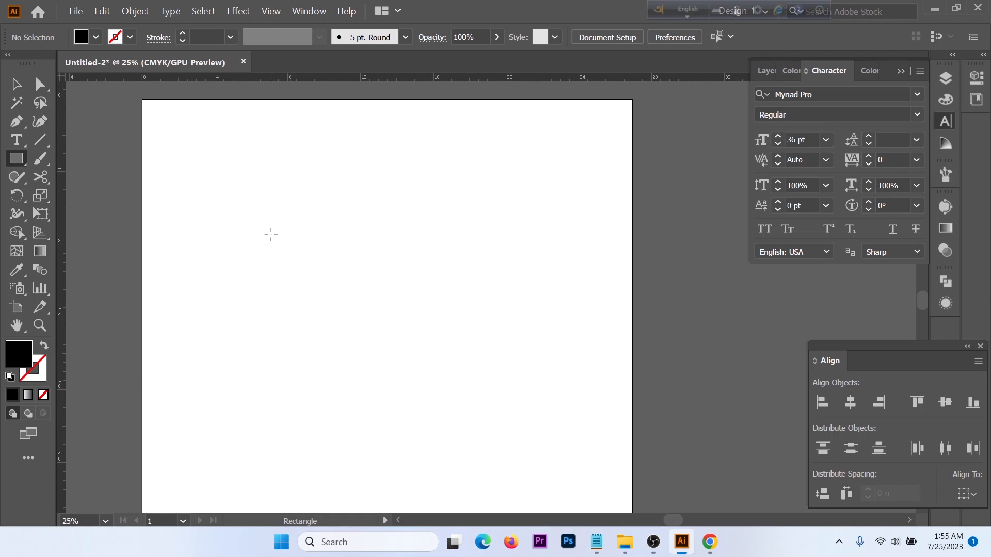
pyautogui.moveTo(227, 185)
pyautogui.mouseDown()
pyautogui.moveTo(500, 290)
pyautogui.moveTo(550, 285)
pyautogui.moveTo(564, 308)
pyautogui.mouseUp()
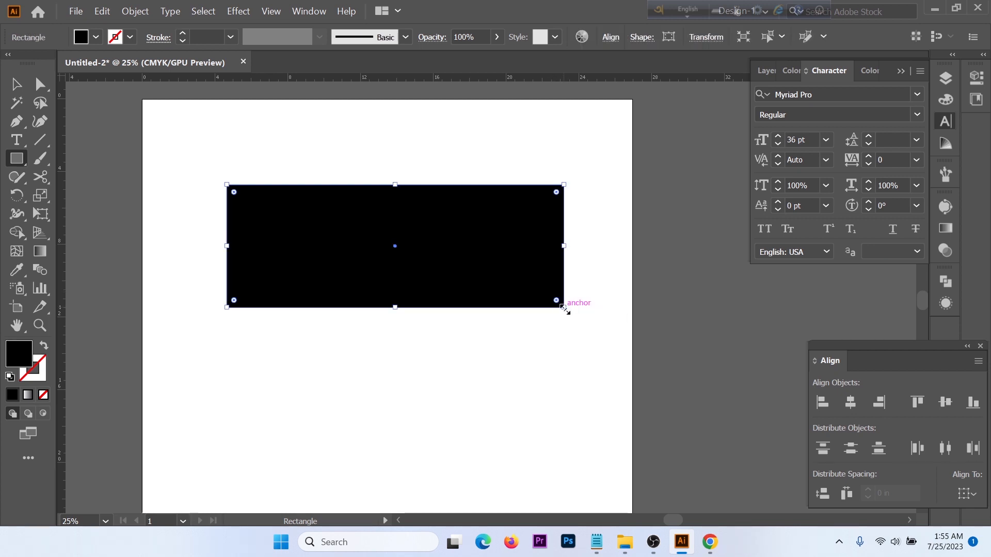
pyautogui.scroll(-2, 380, 278)
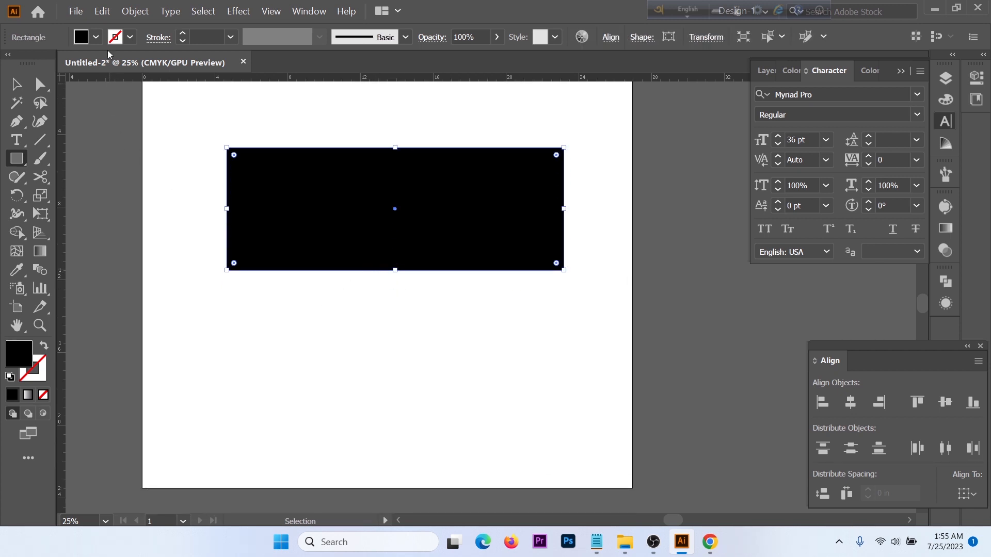
pyautogui.click(96, 37)
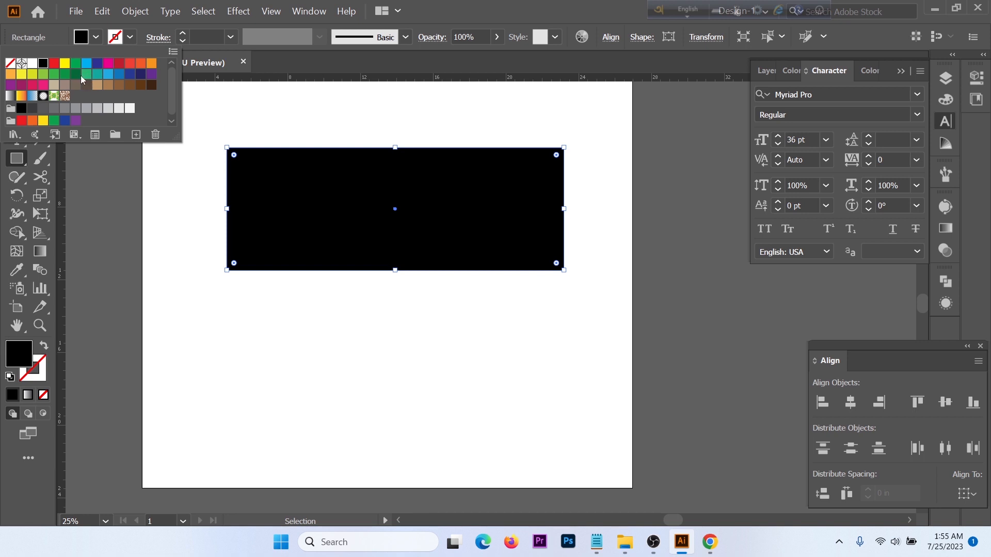
pyautogui.click(85, 75)
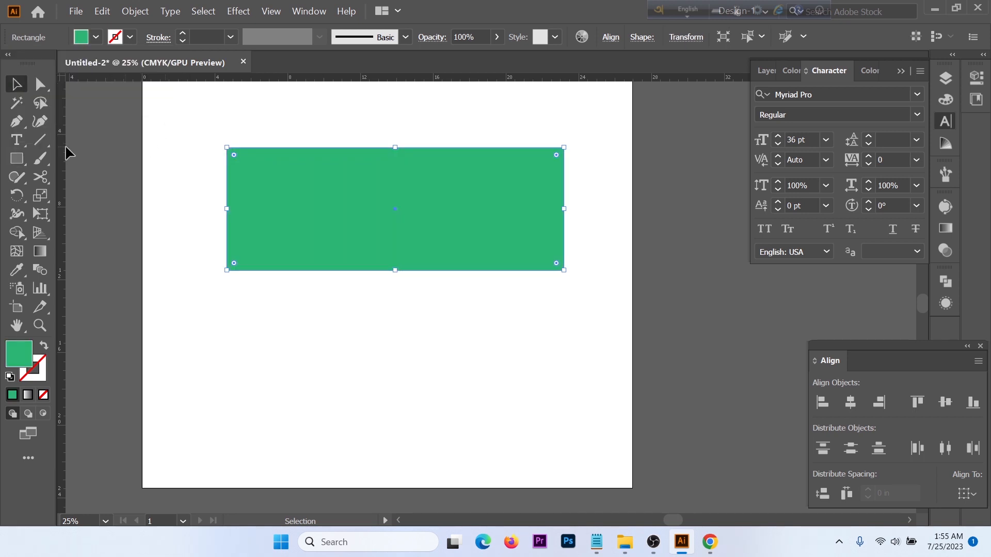
# - Draw a nearly square rectangle overlapping the light green one's lower edge and fill it with dark green as the house body
pyautogui.click(17, 159)
pyautogui.scroll(-2, 370, 183)
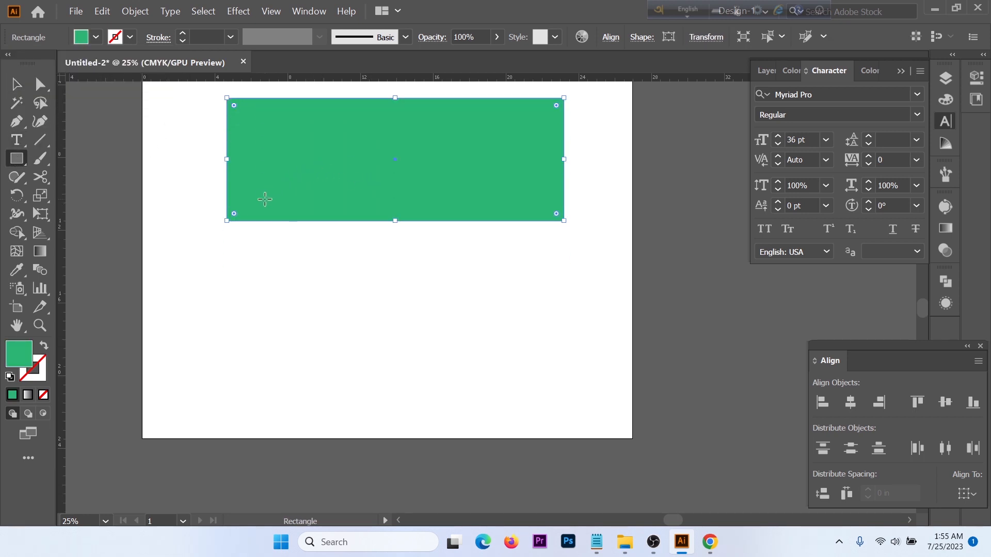
pyautogui.moveTo(265, 199); pyautogui.dragTo(509, 421)
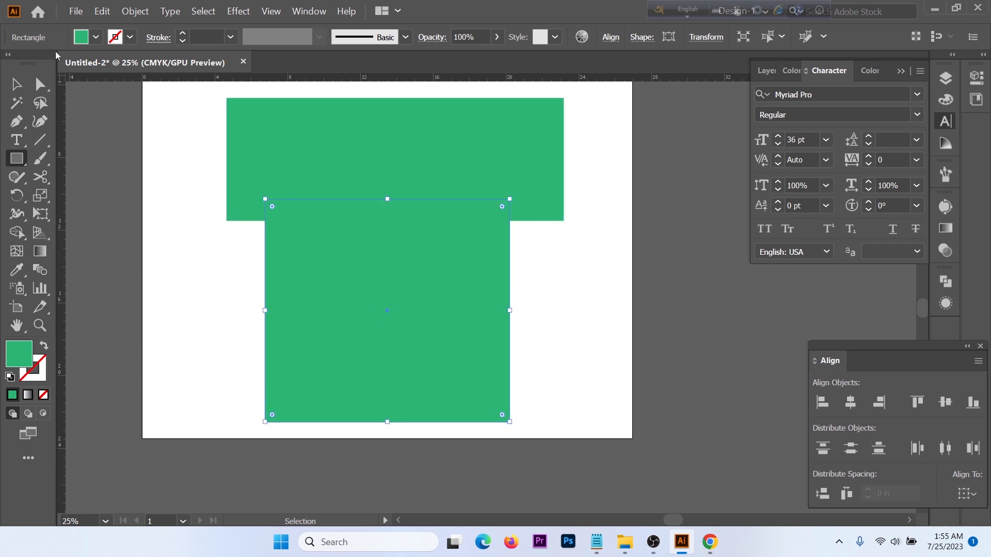
pyautogui.click(97, 37)
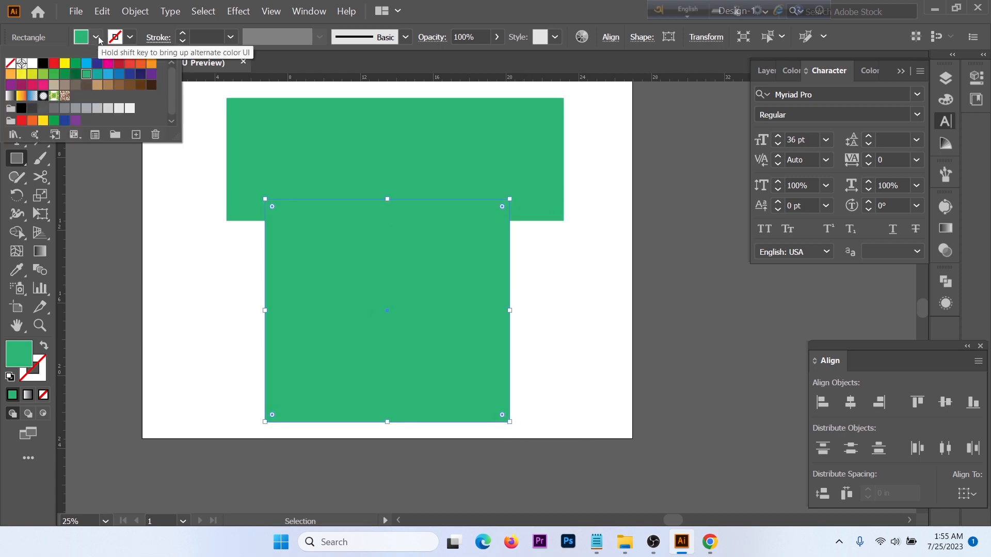
pyautogui.click(76, 74)
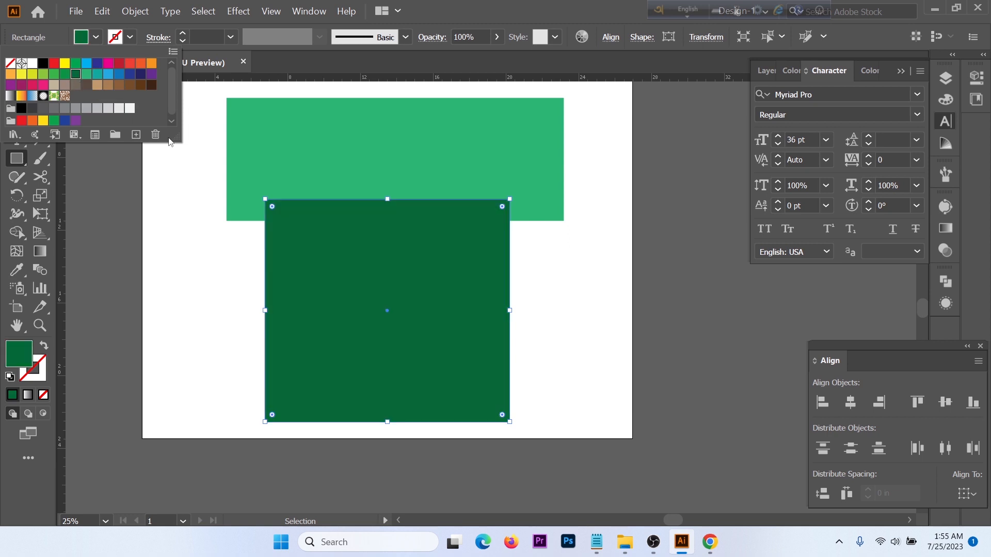
# - Bring the wide light green rectangle in front of the dark green house body
pyautogui.keyDown('ctrl'); pyautogui.click(372, 137); pyautogui.keyUp('ctrl')
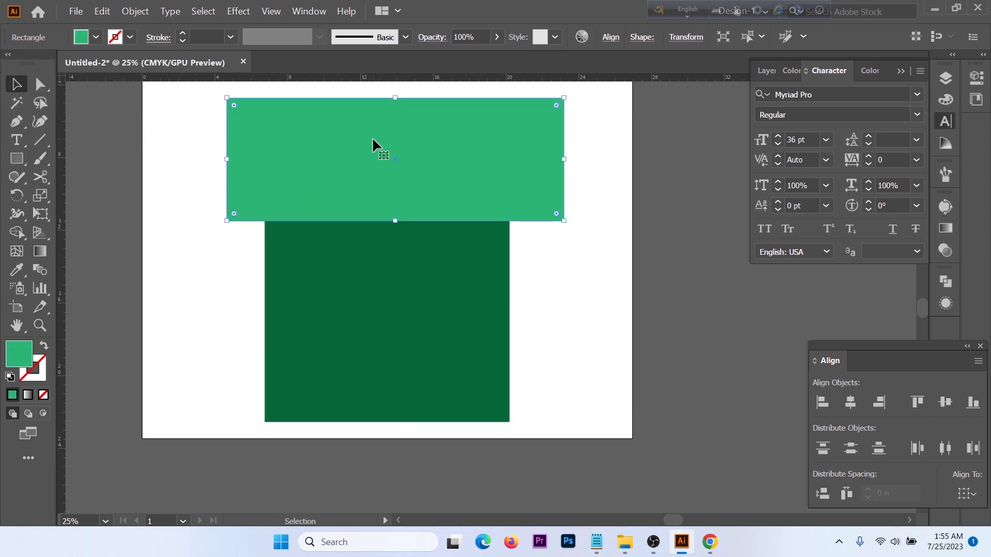
pyautogui.scroll(1, 394, 166)
pyautogui.scroll(1, 409, 167)
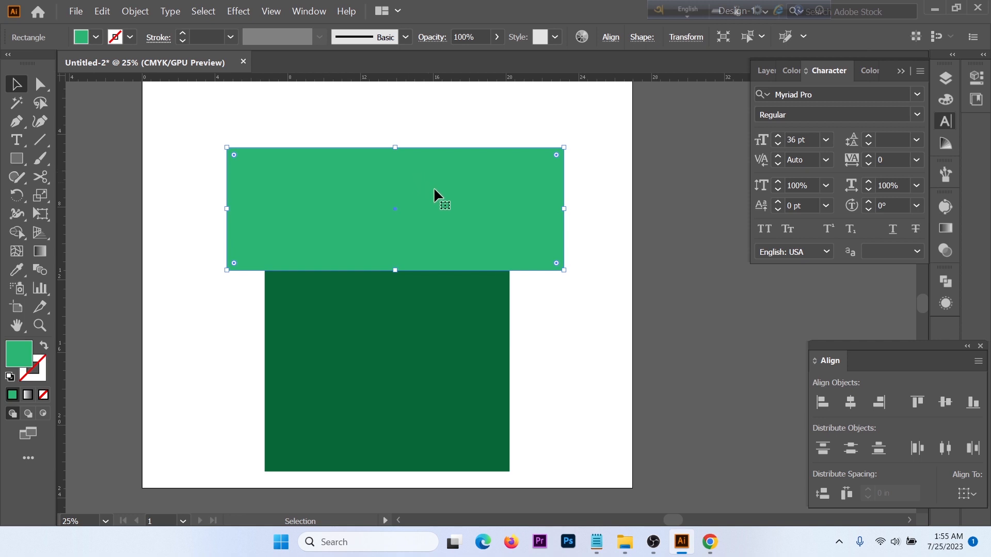
# - Move the light green rectangle's two upper corner points horizontally inward to shape a trapezoid roof
pyautogui.click(41, 85)
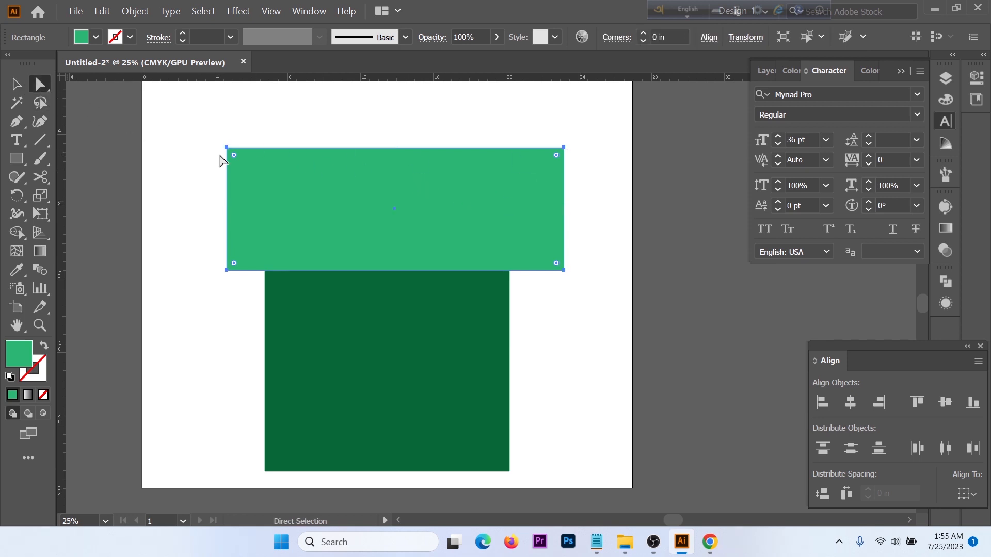
pyautogui.moveTo(228, 151); pyautogui.dragTo(283, 148)
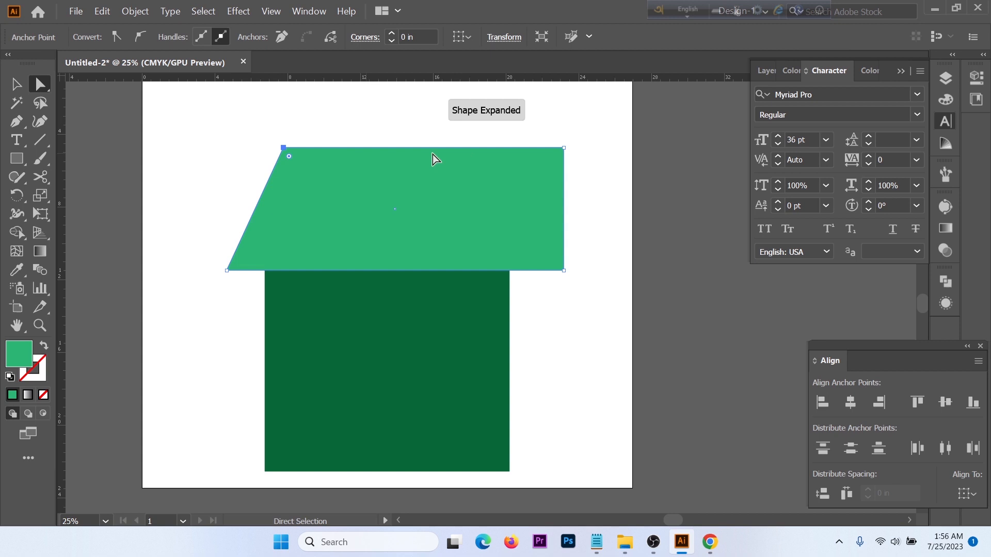
pyautogui.click(563, 149)
pyautogui.keyDown('shift'); pyautogui.click(564, 149); pyautogui.keyUp('shift')
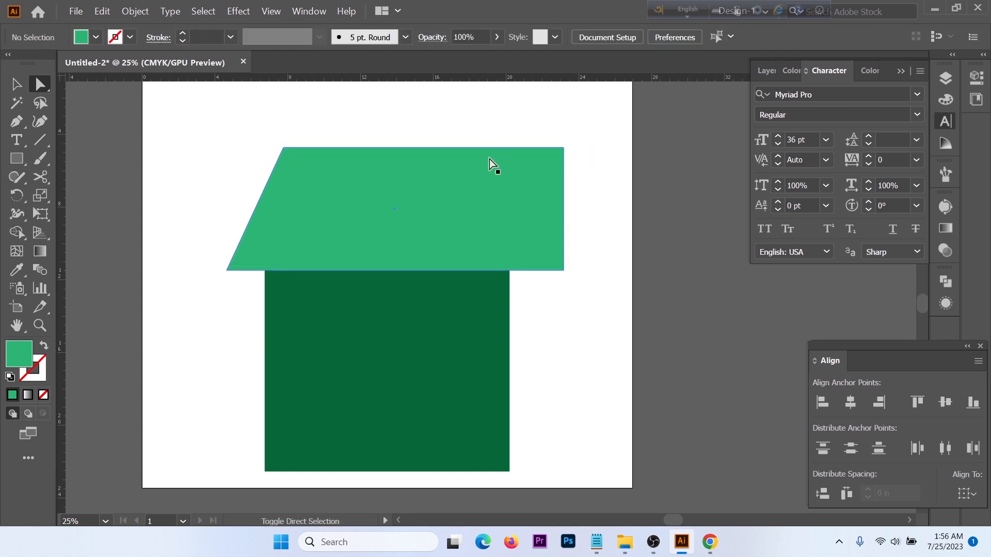
pyautogui.moveTo(563, 148); pyautogui.dragTo(489, 148)
# - Draw a narrow upright chimney rectangle about 3.49 in tall across the roof's upper edge and fill it with dark green
pyautogui.moveTo(16, 159); pyautogui.dragTo(88, 162)
pyautogui.scroll(1, 339, 172)
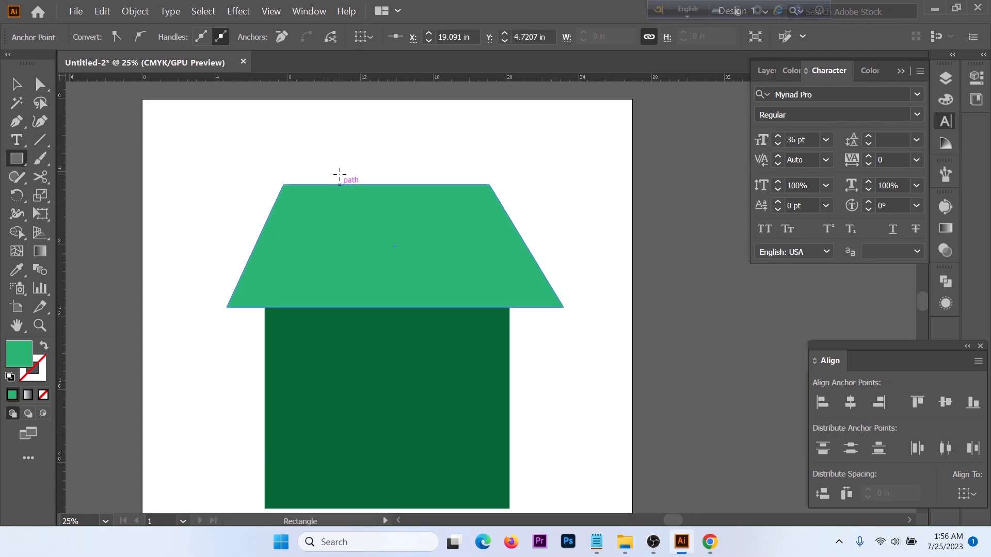
pyautogui.moveTo(17, 159); pyautogui.dragTo(93, 164)
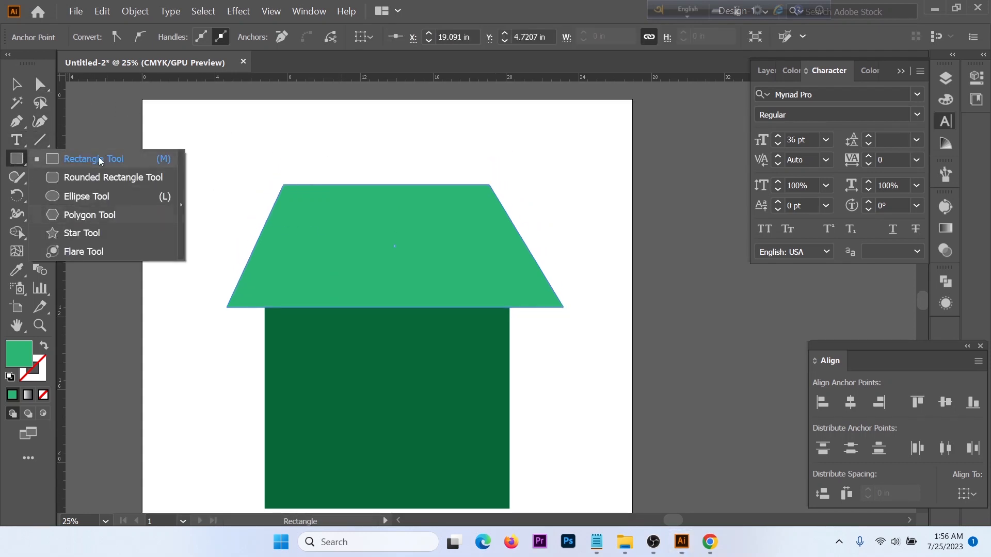
pyautogui.moveTo(355, 147); pyautogui.dragTo(385, 211)
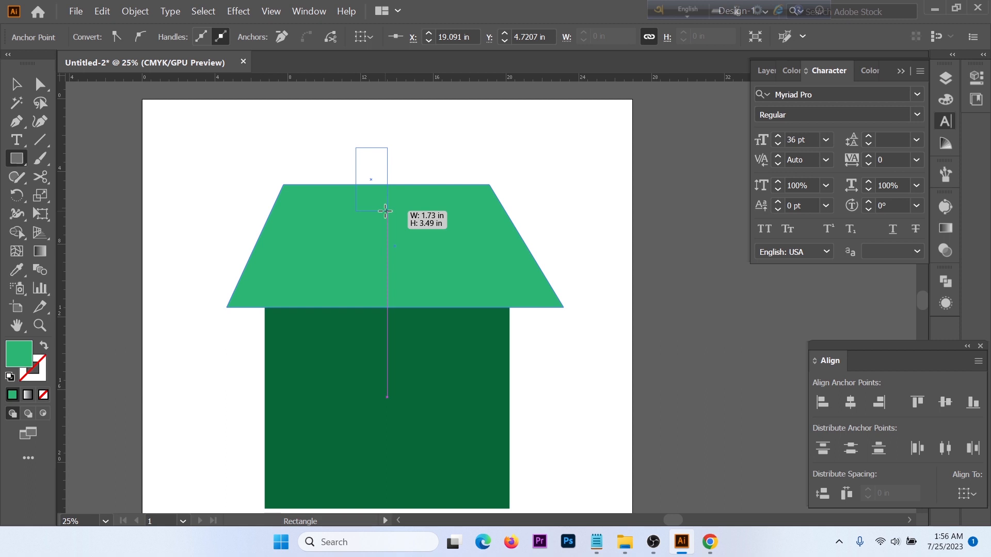
pyautogui.moveTo(385, 211); pyautogui.dragTo(385, 211)
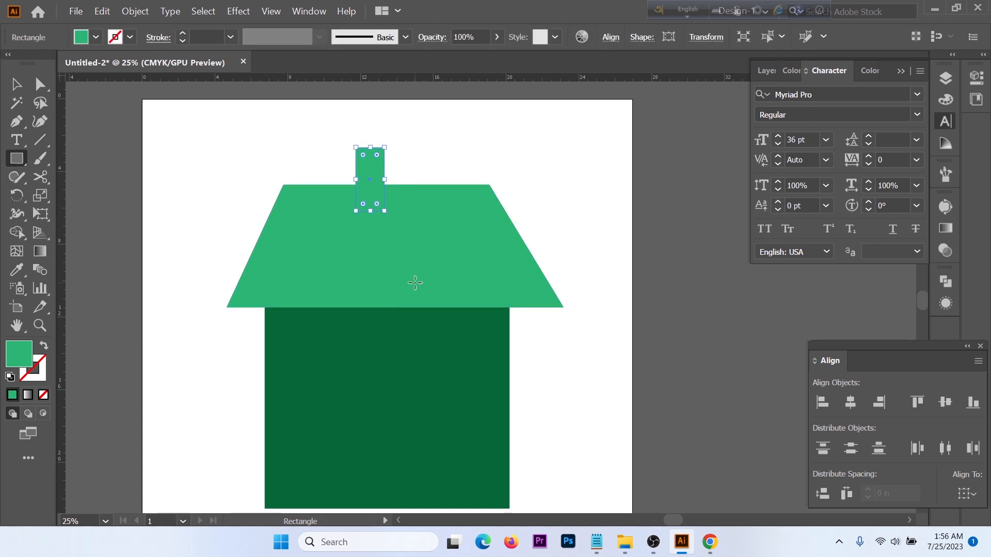
pyautogui.click(95, 37)
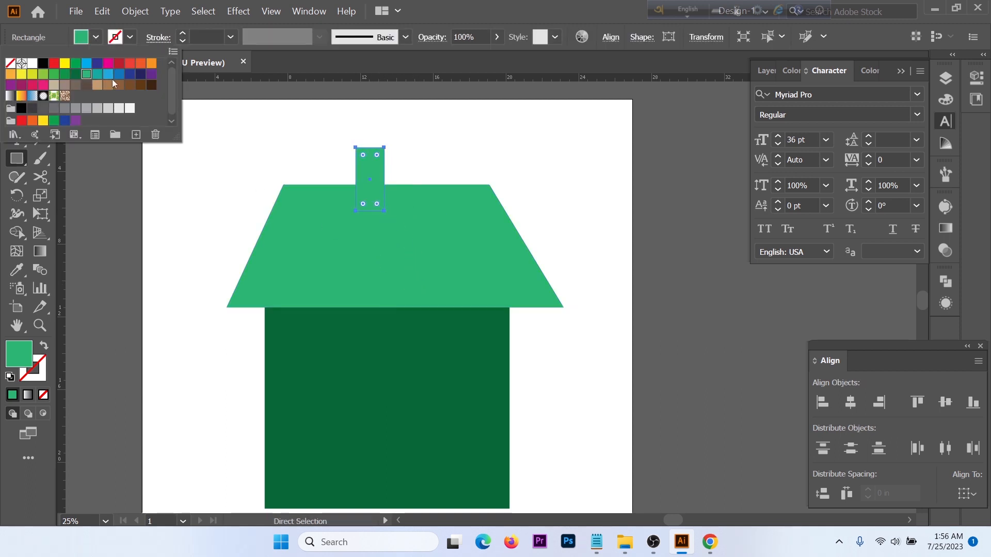
pyautogui.click(76, 75)
pyautogui.press('Escape')
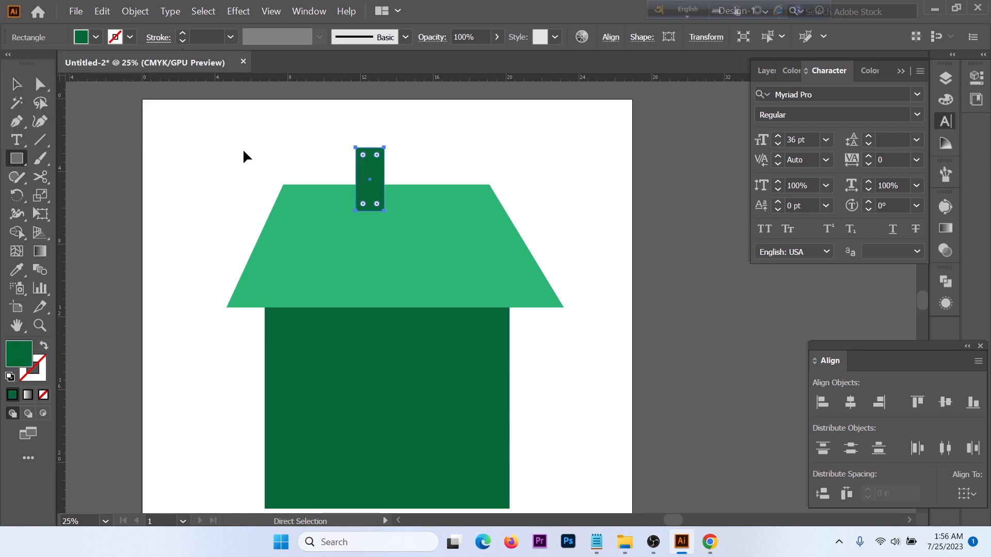
# - Move the dark green chimney sideways to the middle of the roof's upper edge and deselect everything
pyautogui.press('v')
pyautogui.moveTo(368, 177); pyautogui.dragTo(390, 174)
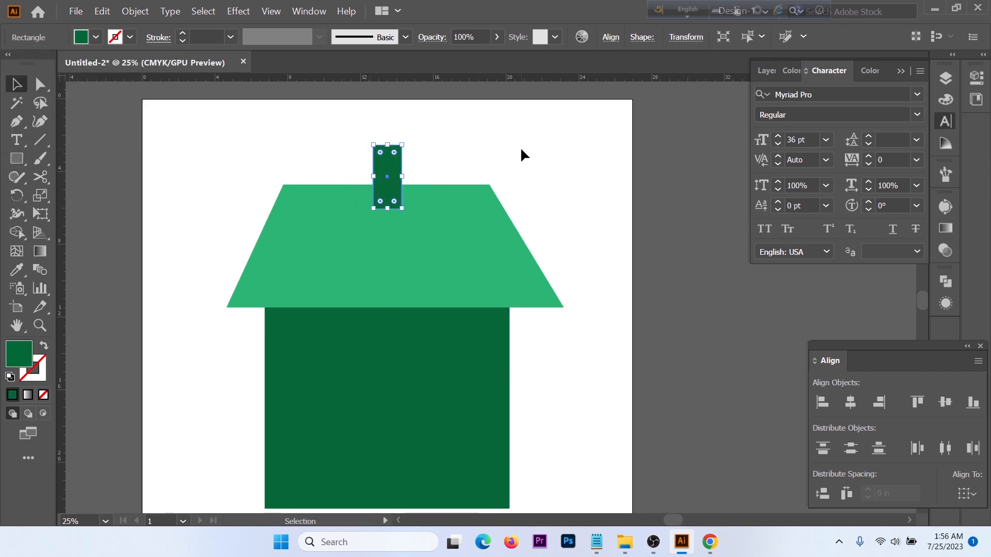
pyautogui.click(427, 253)
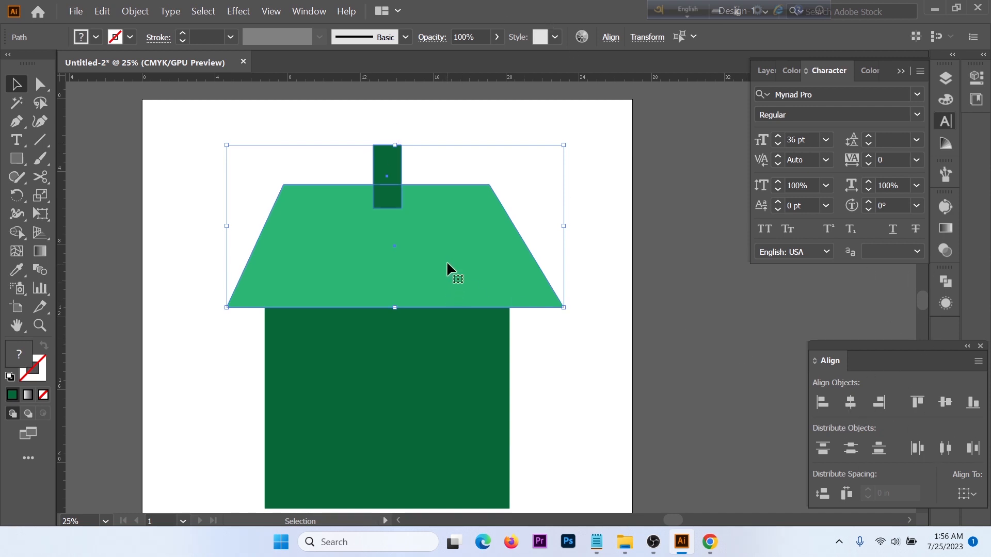
pyautogui.click(405, 180)
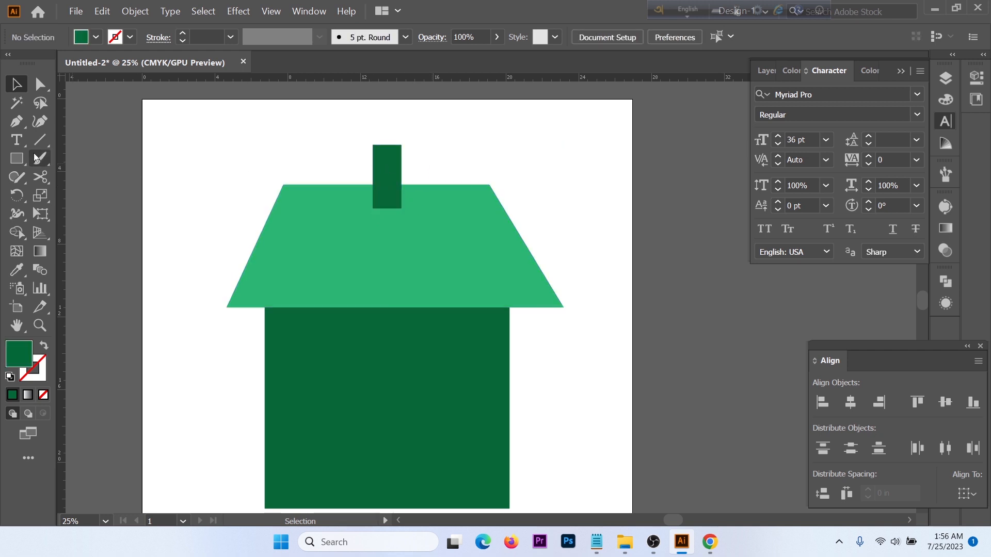
# - Draw a small flat dark green rectangle, wider than the chimney, across its upper end as a cap
pyautogui.press('m')
pyautogui.moveTo(390, 139); pyautogui.dragTo(408, 150)
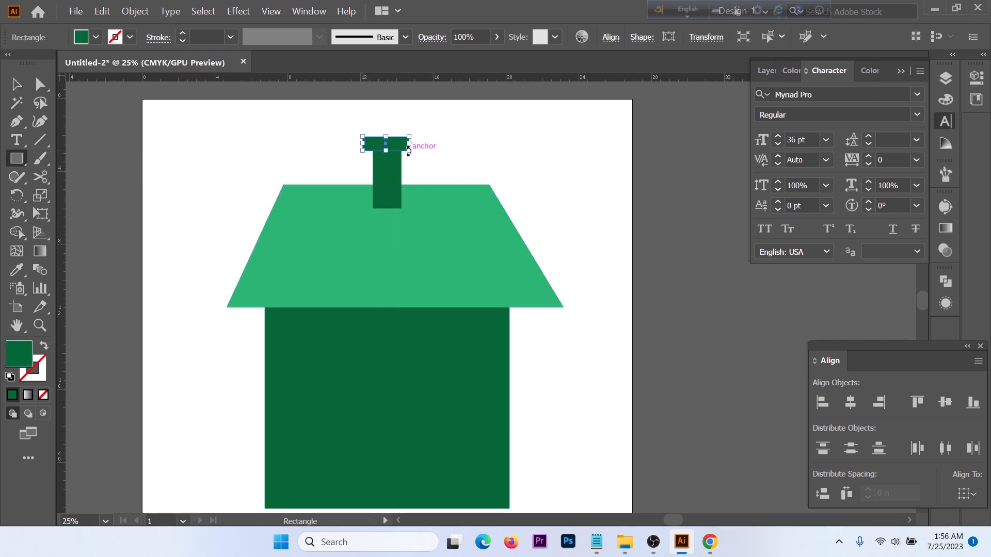
# - Select the chimney and its cap together and slightly reduce their height from both the upper and lower ends
pyautogui.press('v')
pyautogui.click(494, 134)
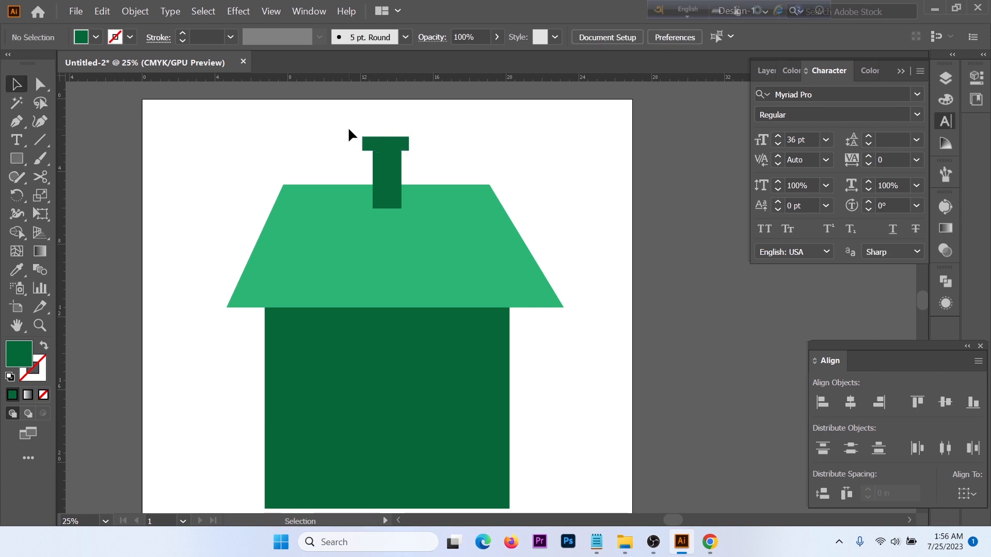
pyautogui.moveTo(350, 134); pyautogui.dragTo(455, 159)
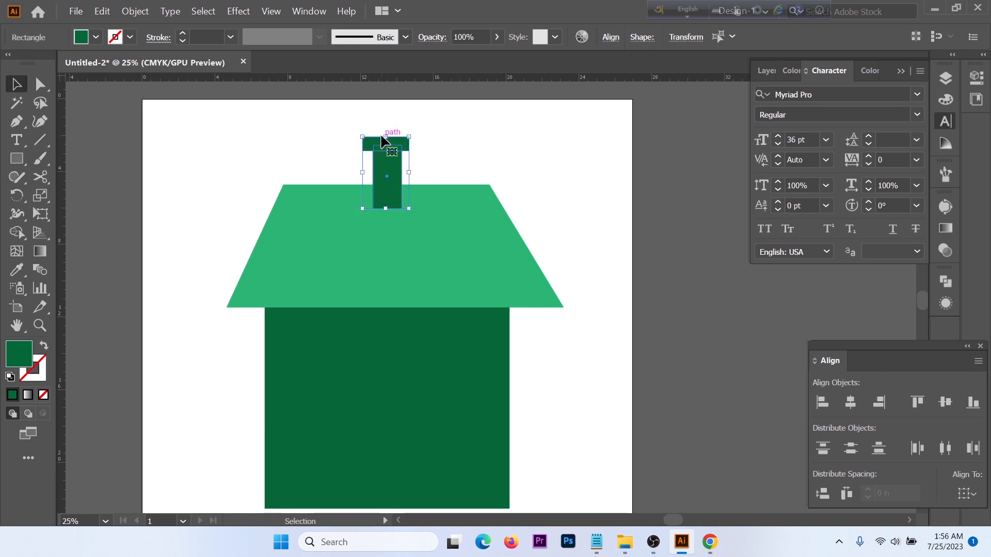
pyautogui.moveTo(382, 139); pyautogui.dragTo(385, 142)
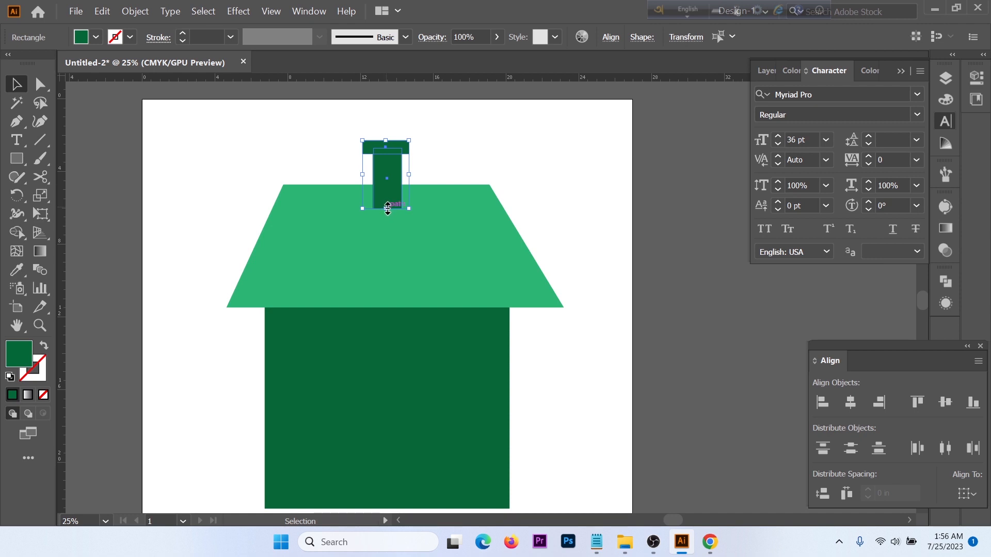
pyautogui.moveTo(387, 209); pyautogui.dragTo(388, 198)
pyautogui.click(462, 141)
# - Shift the light green trapezoid roof slightly left so it sits centred over the dark green wall
pyautogui.scroll(-1, 483, 191)
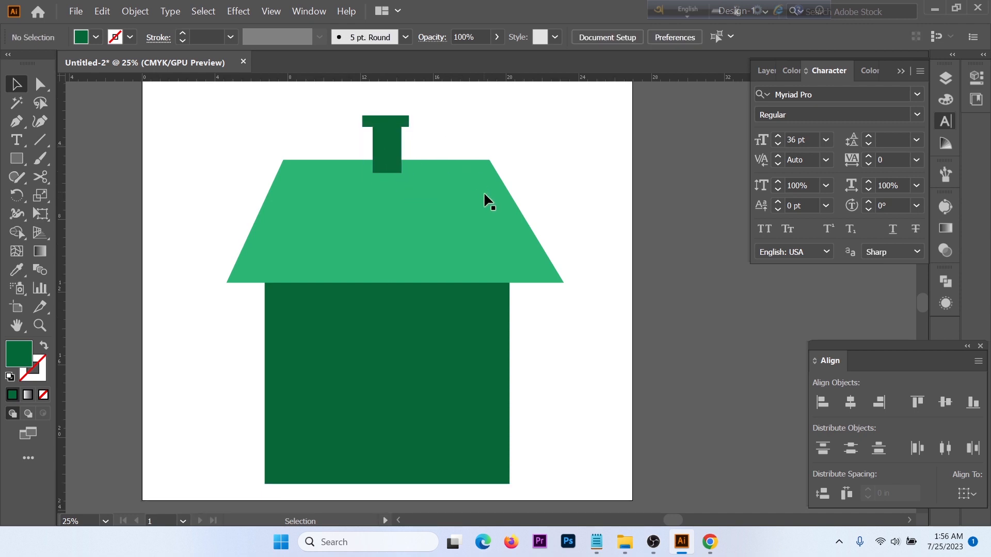
pyautogui.scroll(-2, 484, 195)
pyautogui.click(512, 196)
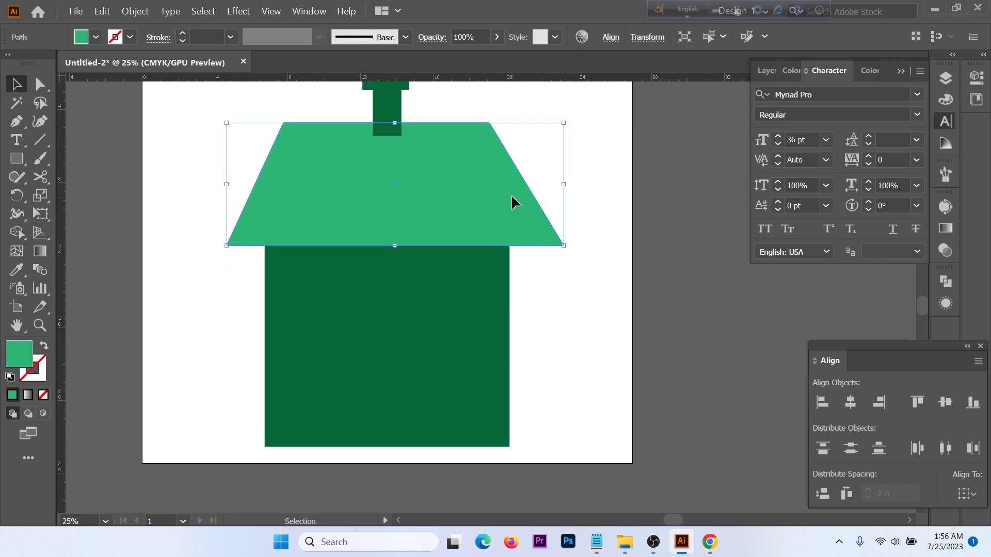
pyautogui.moveTo(511, 197); pyautogui.dragTo(504, 198)
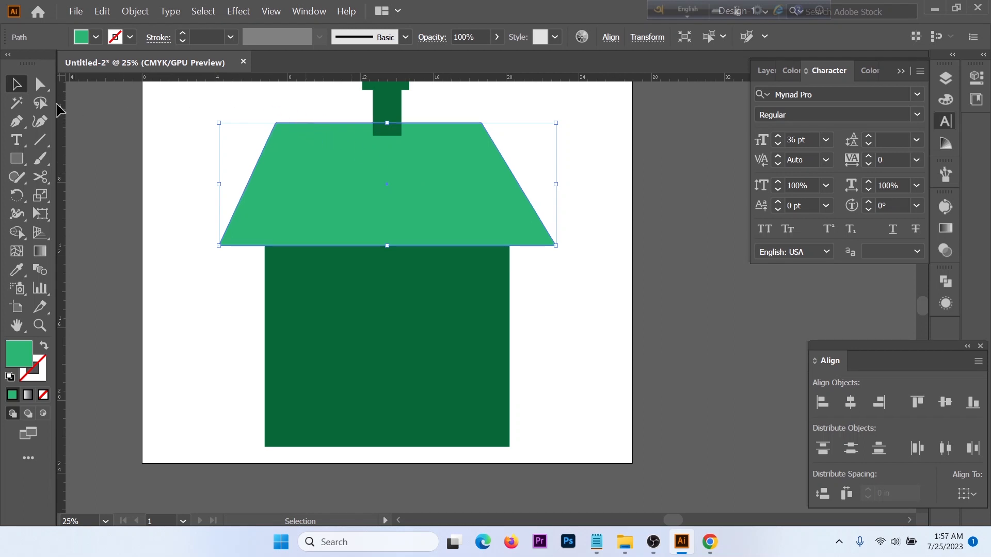
# - Move the roof's upper-left corner point horizontally inward so both sloping sides match, then deselect the roof
pyautogui.click(39, 85)
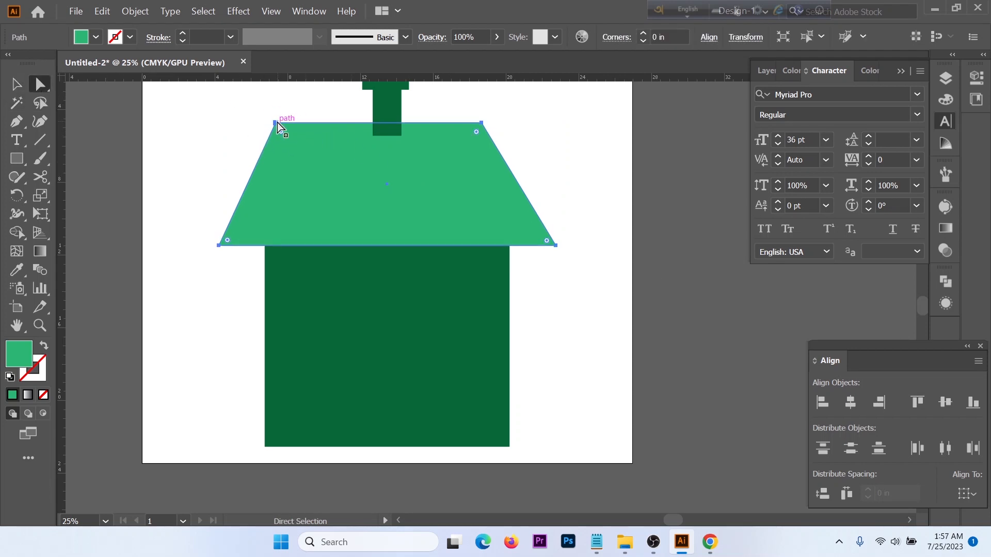
pyautogui.click(277, 124)
pyautogui.moveTo(276, 125); pyautogui.dragTo(293, 125)
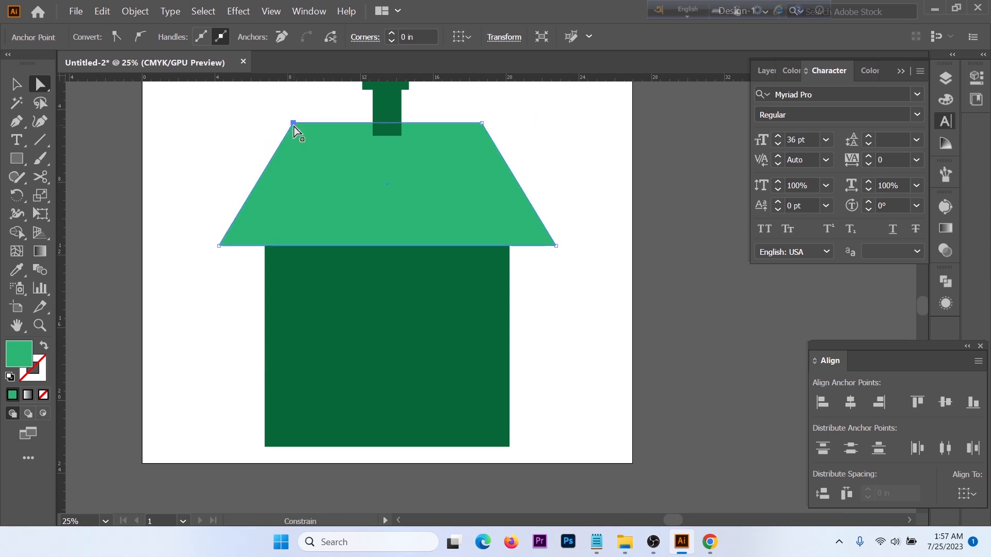
pyautogui.press('v')
pyautogui.click(578, 256)
# - Draw a tall, narrow light green door rectangle near the wall's left side, reaching down to the wall's base
pyautogui.scroll(-3, 573, 301)
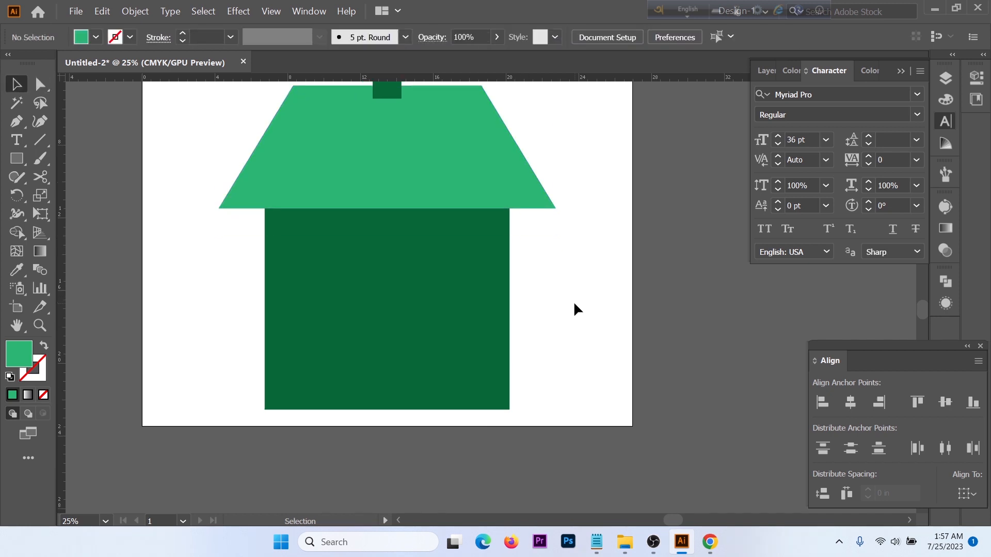
pyautogui.click(16, 159)
pyautogui.moveTo(288, 268); pyautogui.dragTo(336, 397)
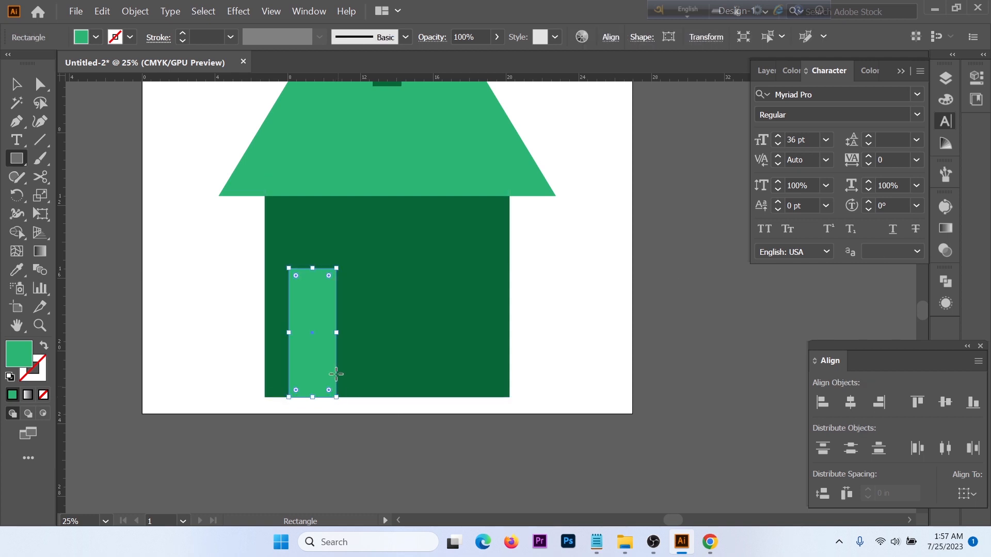
pyautogui.press('v')
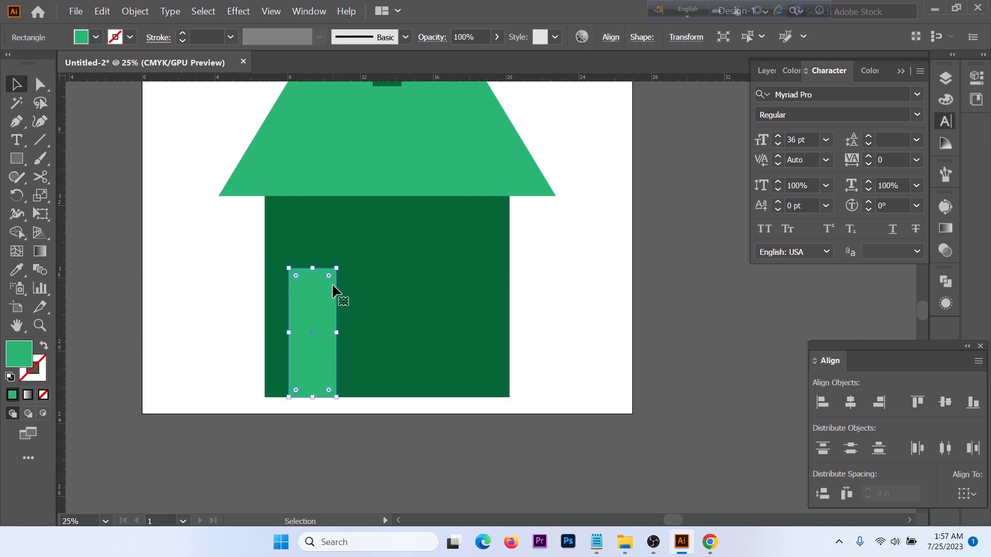
pyautogui.scroll(5, 328, 282)
pyautogui.scroll(-3, 348, 219)
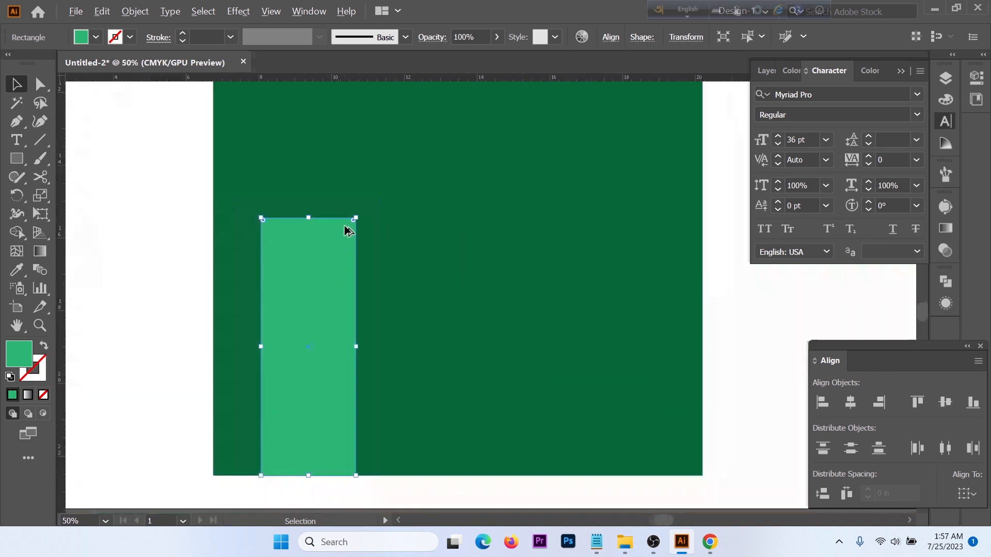
pyautogui.scroll(-2, 343, 224)
pyautogui.click(638, 240)
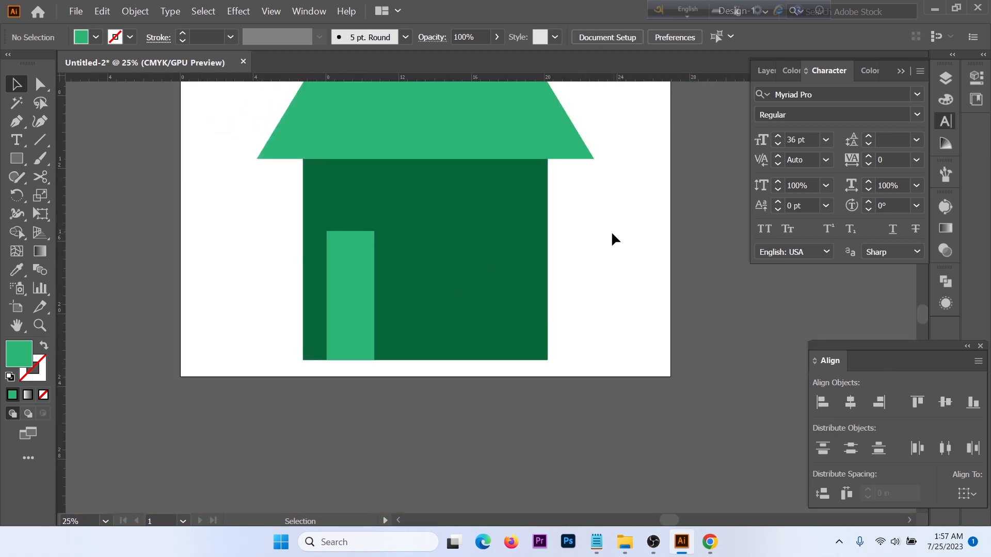
# - Draw a small light green square beside the house and duplicate it downward into a column of three window panes
pyautogui.hscroll(2, 610, 239)
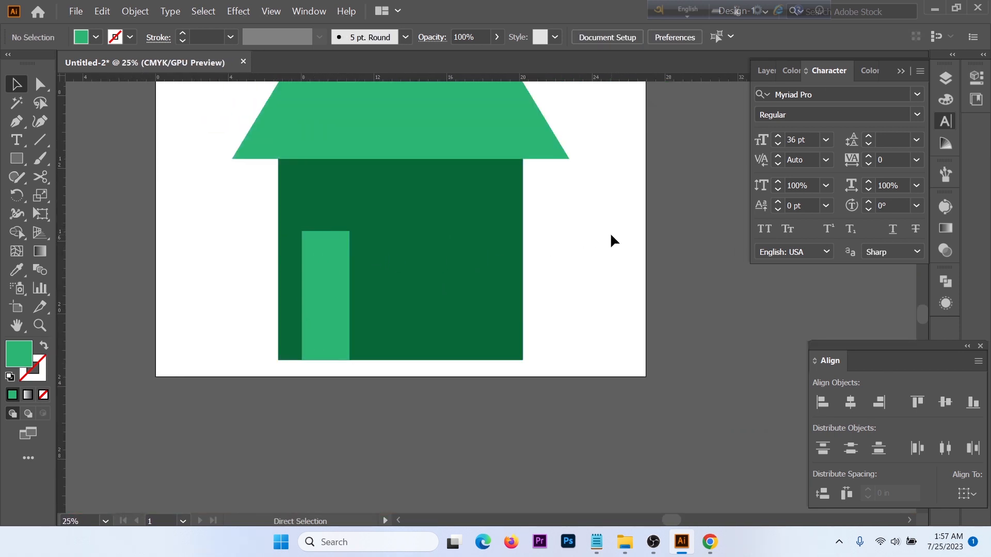
pyautogui.click(17, 158)
pyautogui.moveTo(546, 226); pyautogui.dragTo(571, 252)
pyautogui.press('v')
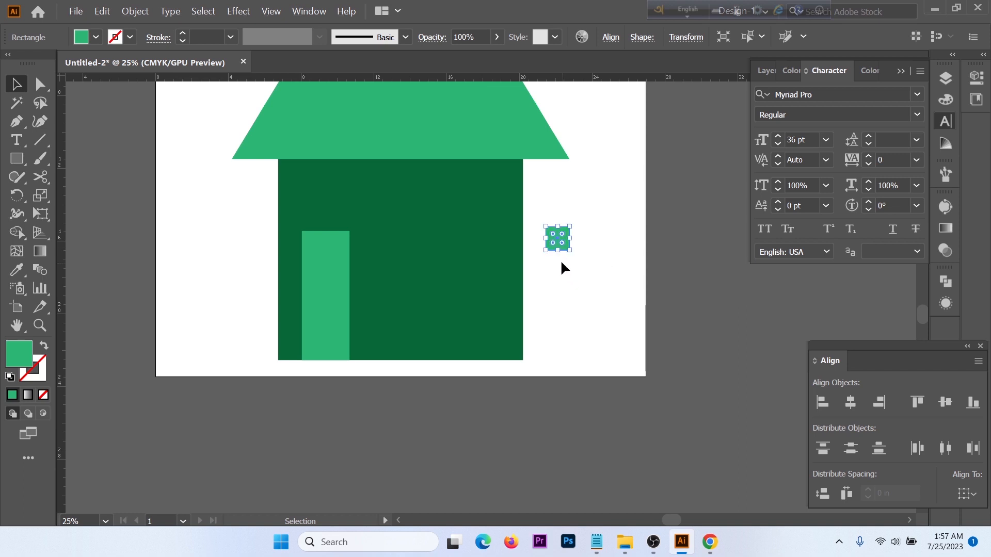
pyautogui.scroll(2, 564, 245)
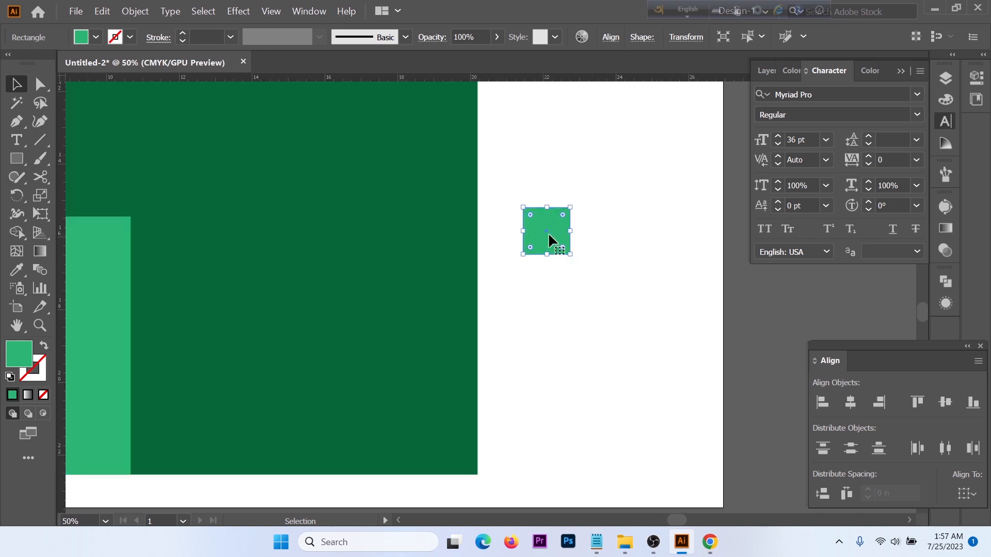
pyautogui.moveTo(555, 225); pyautogui.dragTo(564, 345)
# - Align the three panes to their horizontal centre relative to the selection and distribute the vertical spacing between them evenly
pyautogui.moveTo(603, 188); pyautogui.dragTo(501, 408)
pyautogui.click(966, 494)
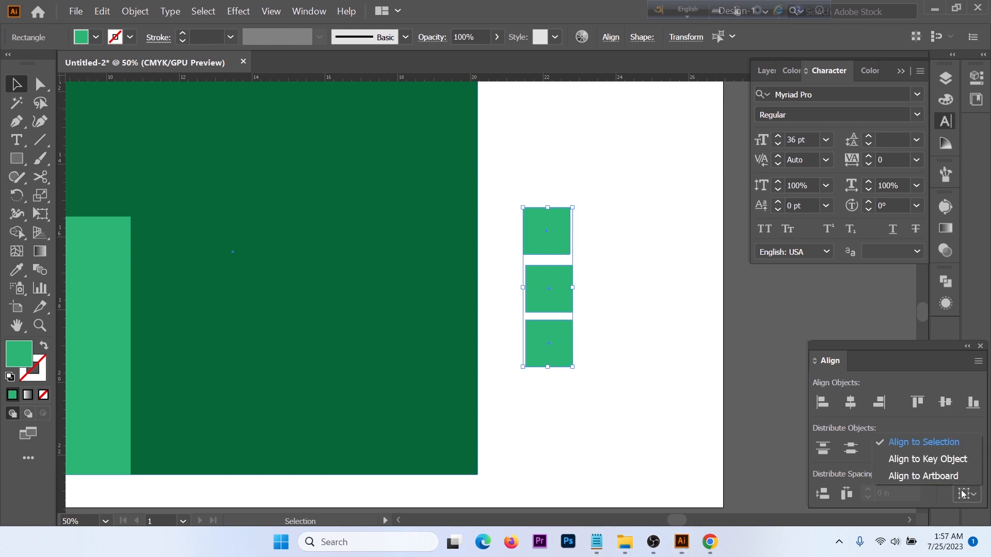
pyautogui.click(927, 445)
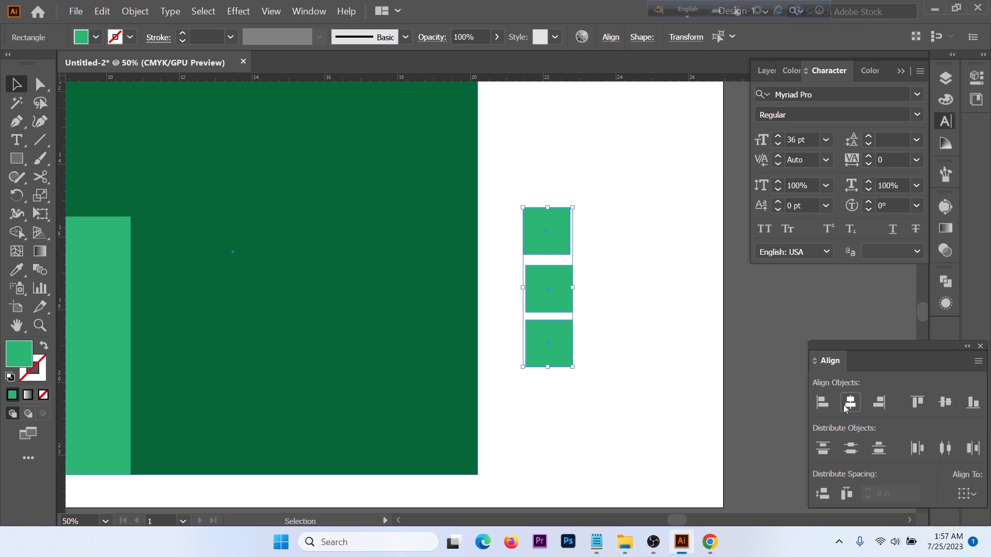
pyautogui.click(850, 402)
pyautogui.click(823, 494)
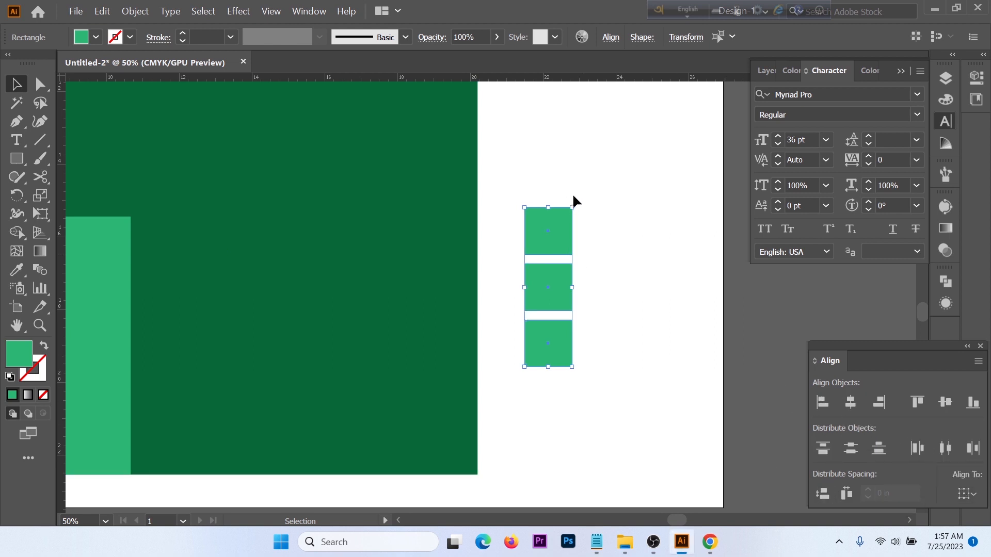
# - Duplicate the column of panes sideways to make a three-by-three window grid and group all the panes
pyautogui.moveTo(600, 217); pyautogui.dragTo(537, 390)
pyautogui.moveTo(540, 294); pyautogui.dragTo(655, 294)
pyautogui.moveTo(590, 218); pyautogui.dragTo(703, 405)
pyautogui.hotkey('ctrl', 'g')
# - Move the grouped window onto the right part of the dark green wall, near the door's upper half, and deselect it
pyautogui.hotkey('ctrl', '-')
pyautogui.hotkey('ctrl', '-')
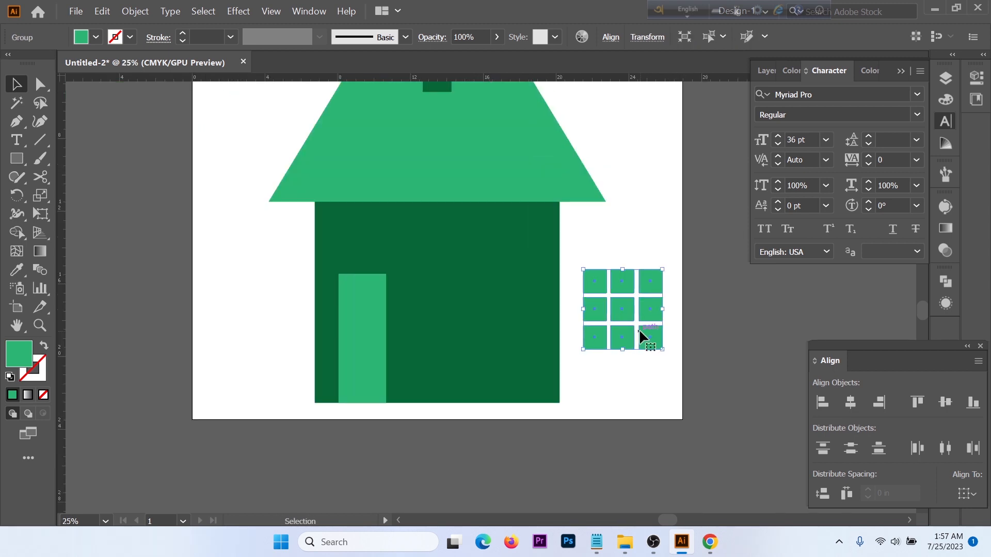
pyautogui.moveTo(651, 284); pyautogui.dragTo(512, 284)
pyautogui.click(632, 276)
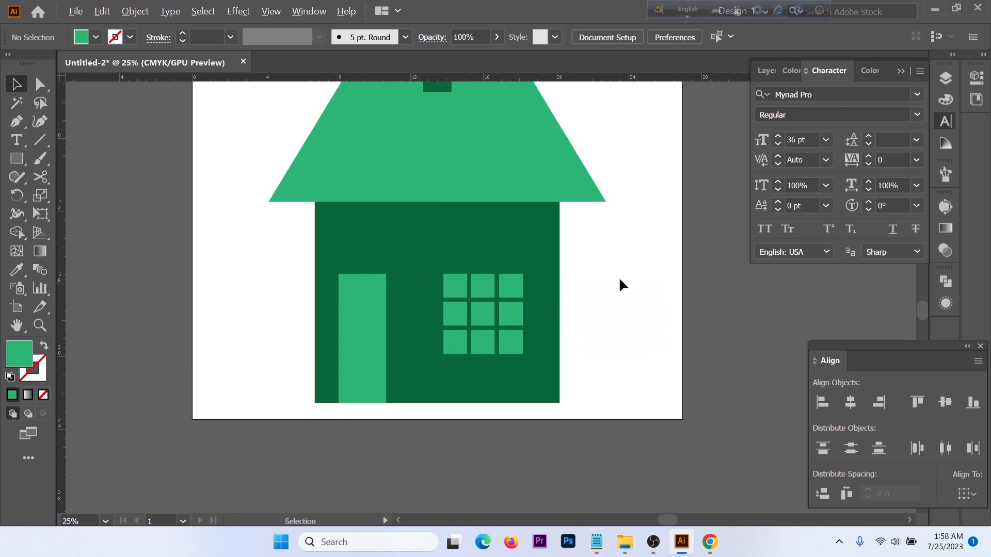
# - Round the door's two upper corners fully to give it an arched top, then deselect the door
pyautogui.hotkey('ctrl', '-')
pyautogui.scroll(1, 616, 276)
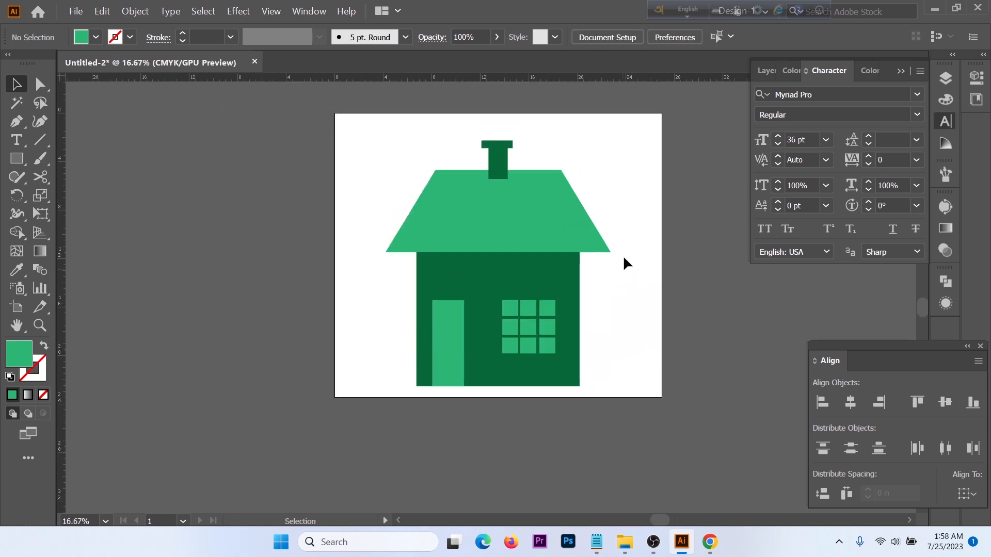
pyautogui.click(452, 324)
pyautogui.scroll(5, 452, 325)
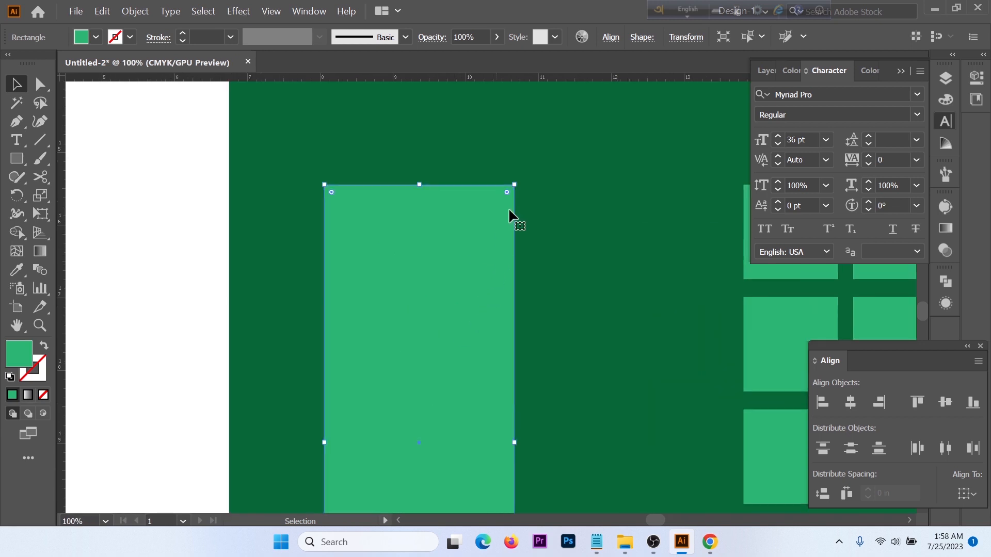
pyautogui.click(41, 84)
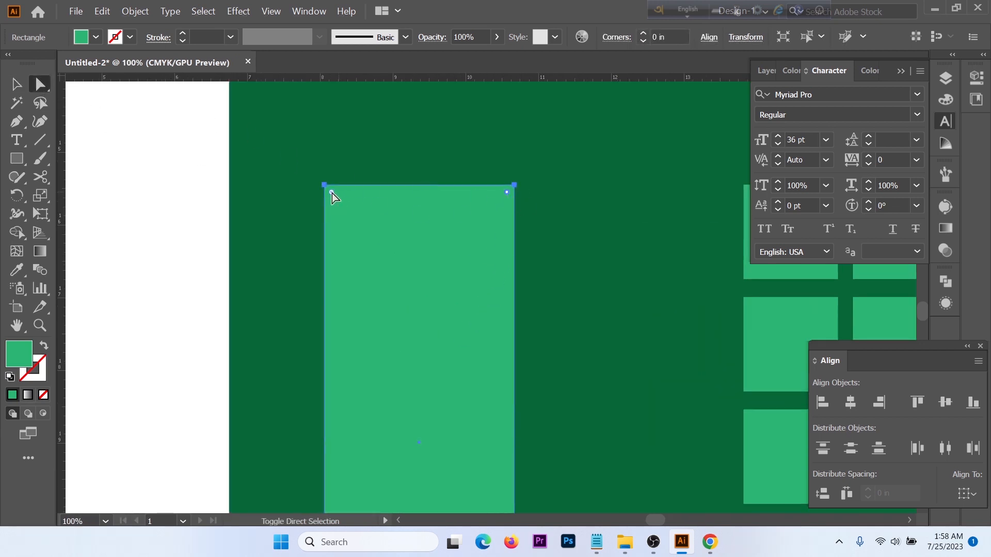
pyautogui.moveTo(332, 193); pyautogui.dragTo(390, 332)
pyautogui.scroll(-4, 391, 332)
pyautogui.press('v')
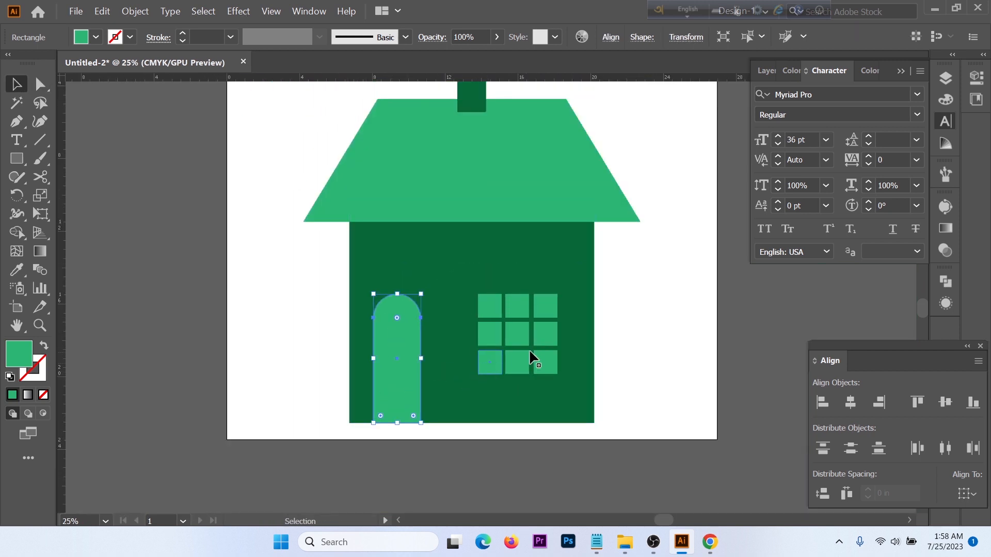
pyautogui.click(649, 300)
# - Nudge the arched door slightly to the right along the wall's base and deselect it
pyautogui.scroll(1, 435, 401)
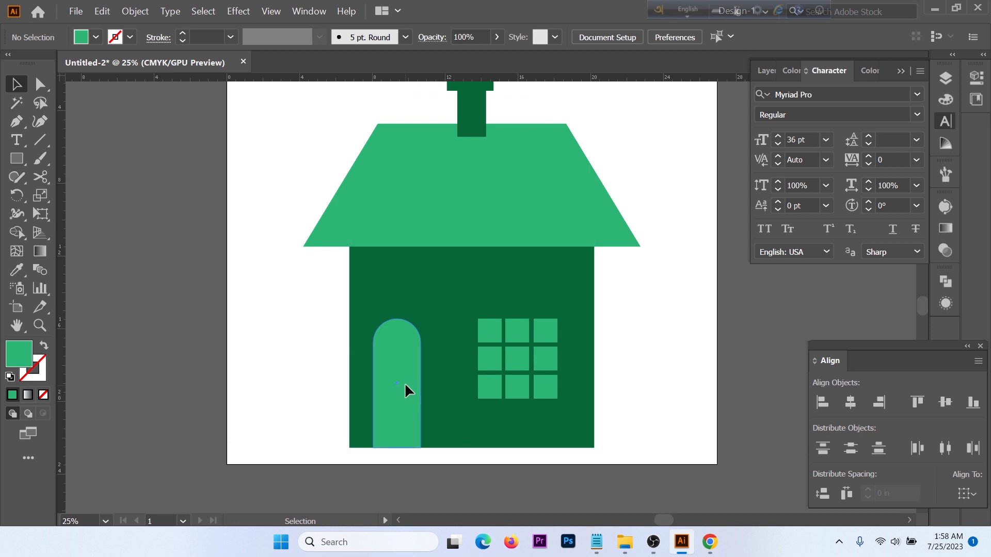
pyautogui.moveTo(404, 382); pyautogui.dragTo(407, 382)
pyautogui.click(636, 330)
pyautogui.scroll(2, 636, 329)
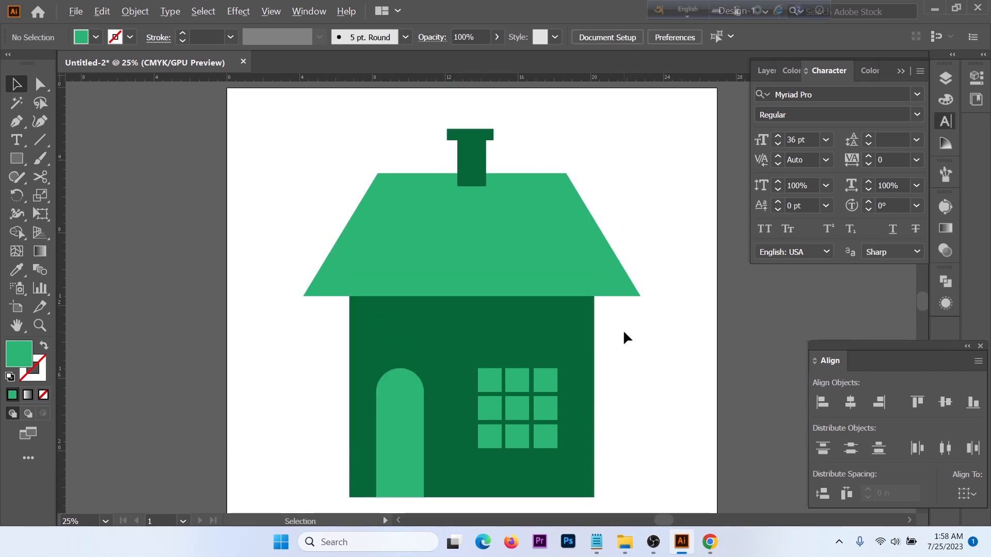
pyautogui.hscroll(2, 623, 338)
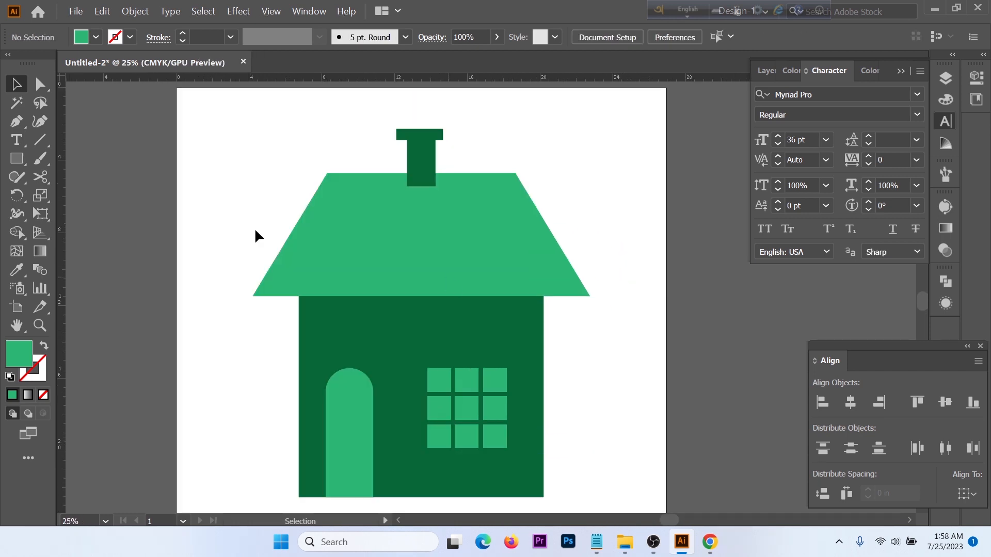
pyautogui.click(26, 158)
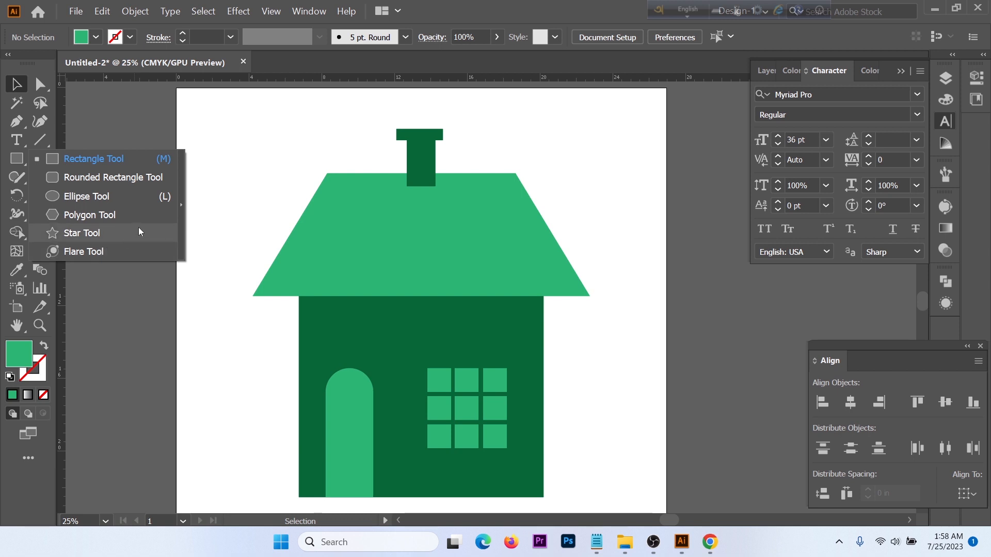
pyautogui.click(229, 144)
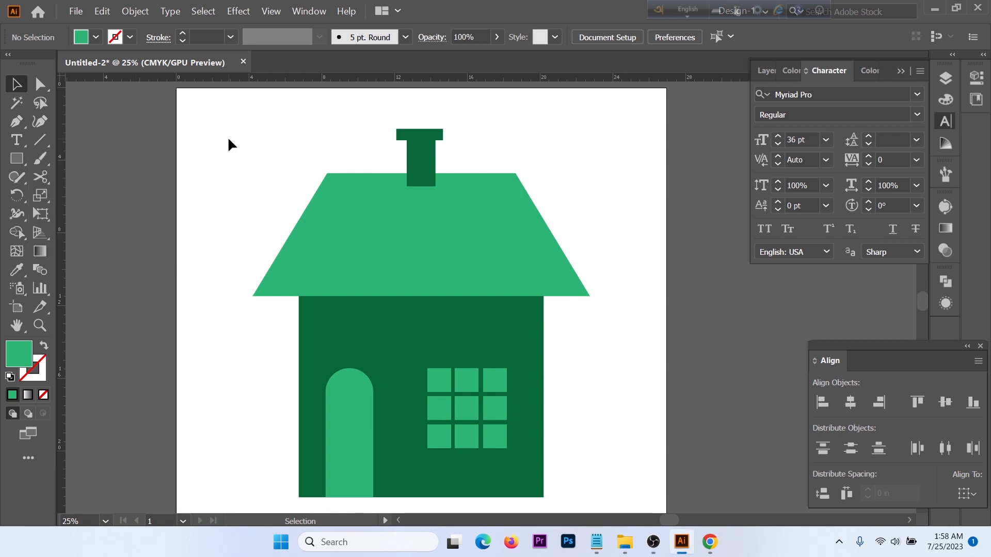